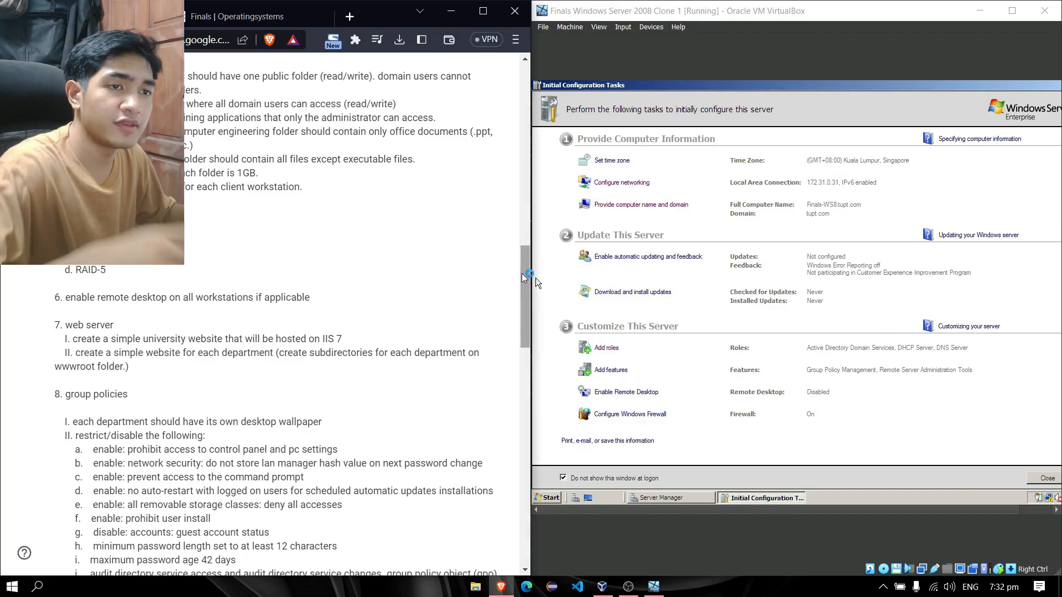
- Open the Local Disk (C:) drive on the server and create a folder named "Academic Department" there
left_click_drag(523, 273, 523, 273)
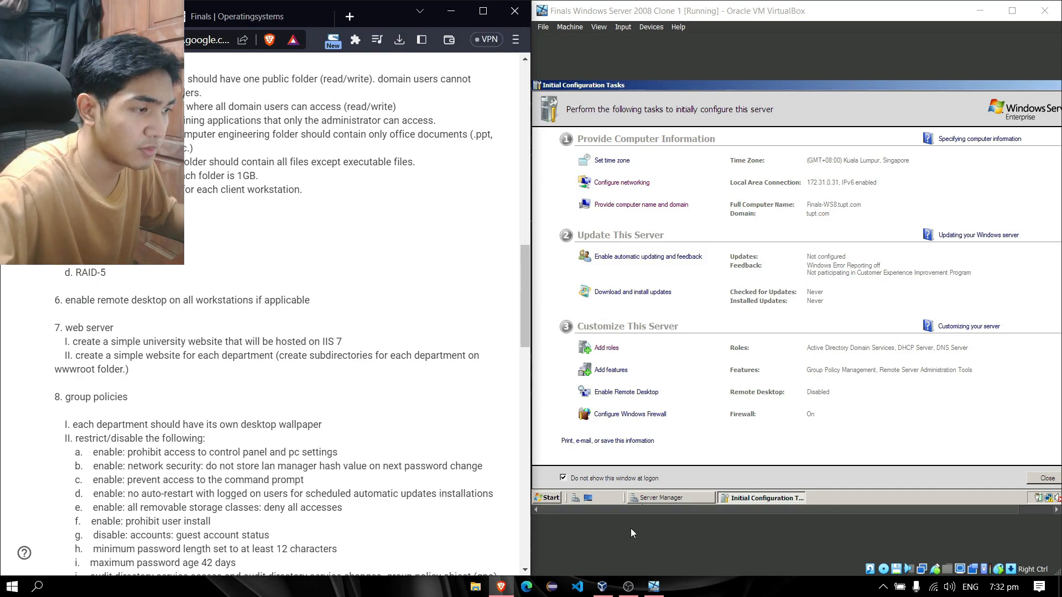
left_click(551, 497)
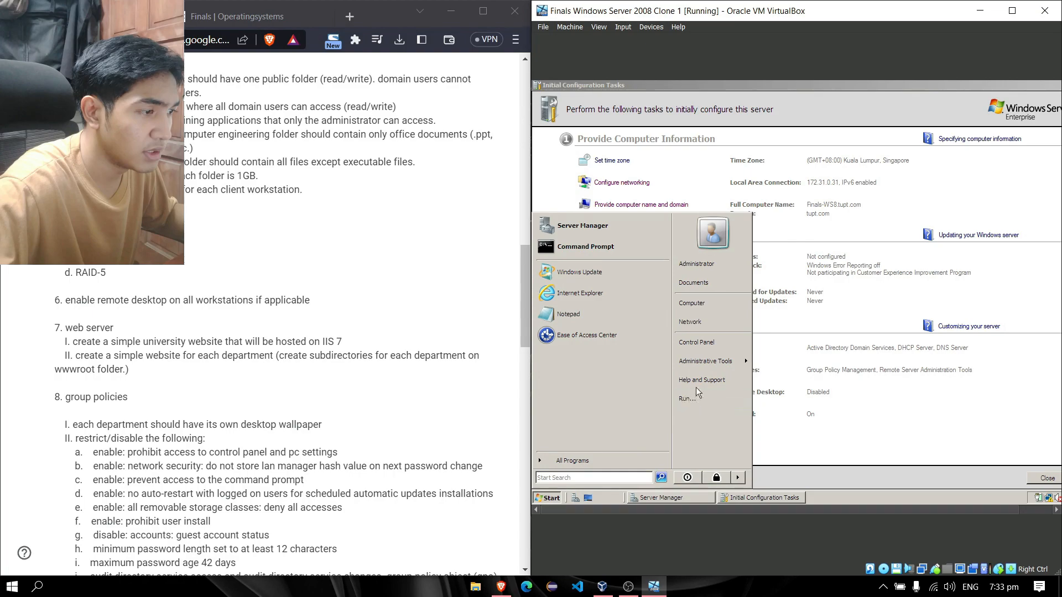
mouse_move(721, 366)
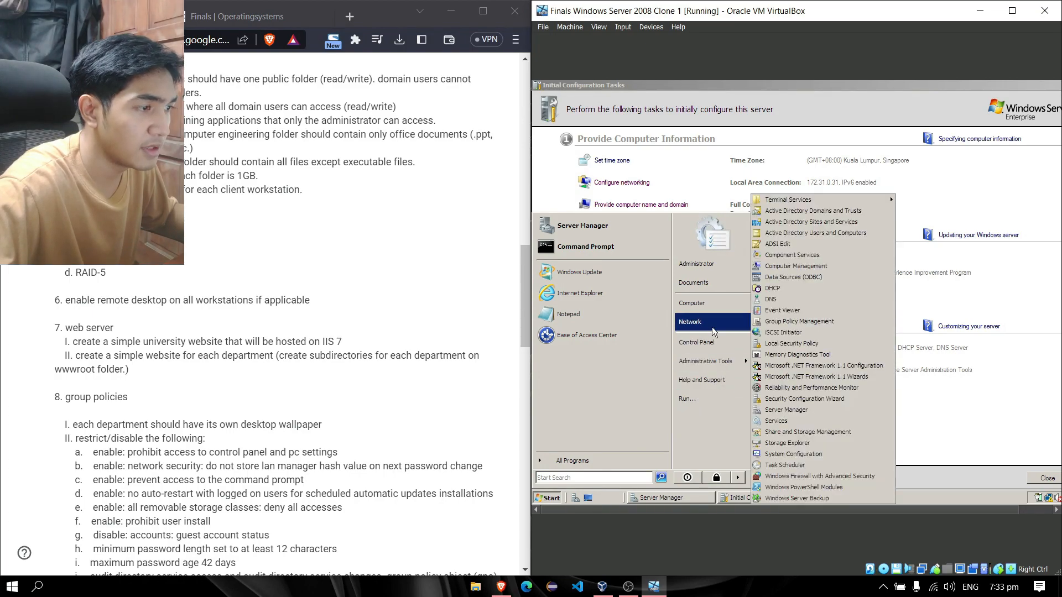
left_click(708, 308)
double_click(685, 188)
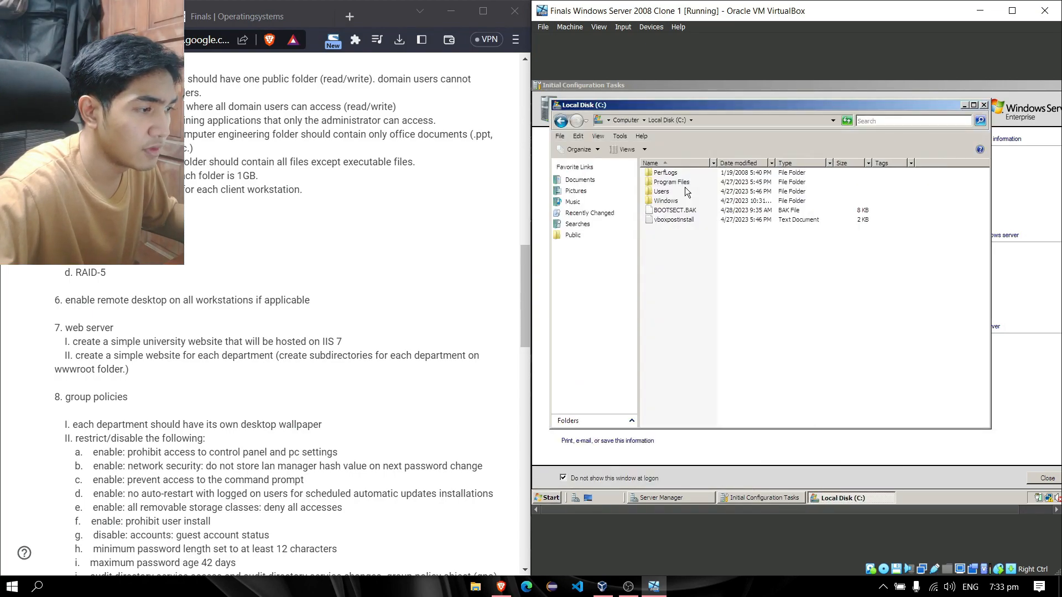
right_click(681, 237)
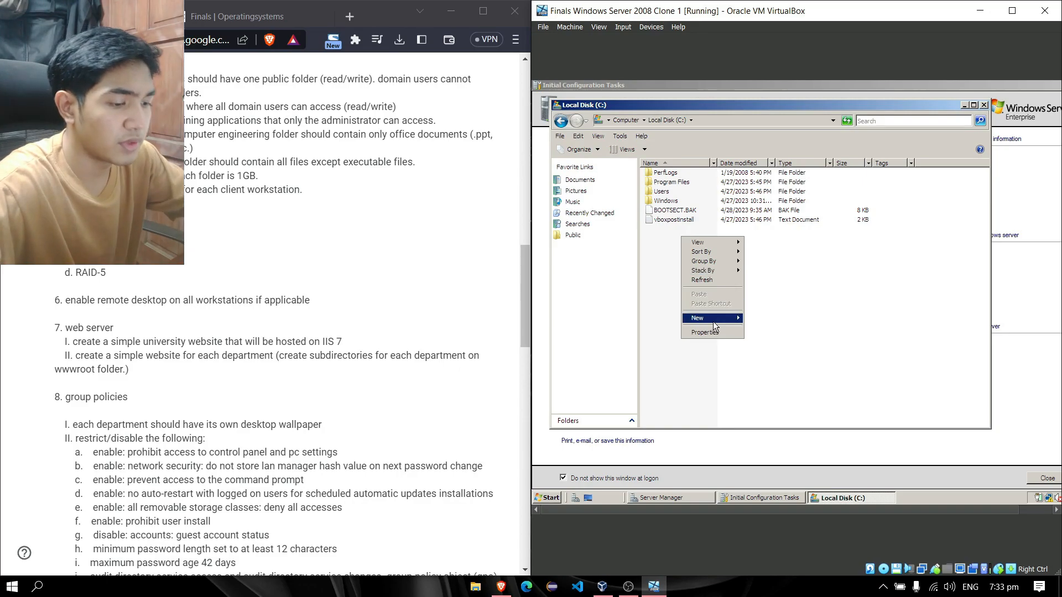
mouse_move(712, 321)
left_click(764, 321)
type("Academic D")
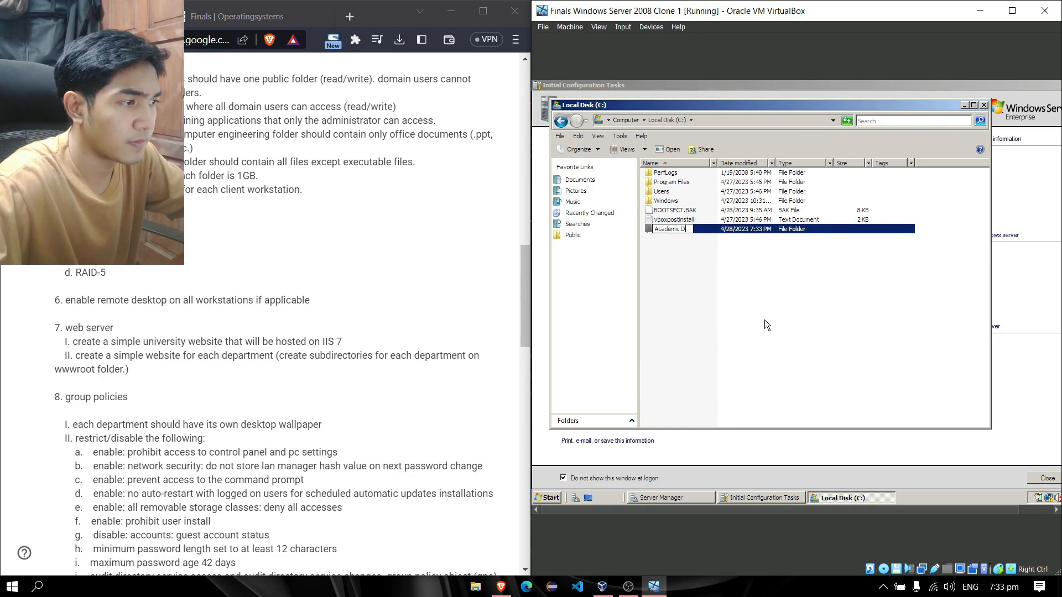
type("epartment")
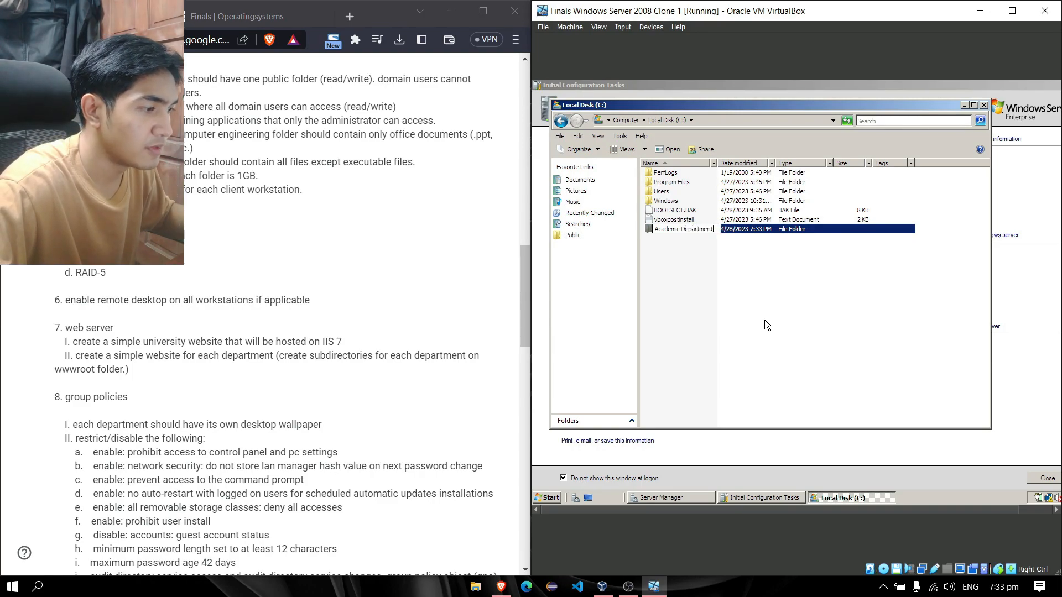
key("Return")
- Create a folder named "Administrative Department" on the C: drive
right_click(764, 320)
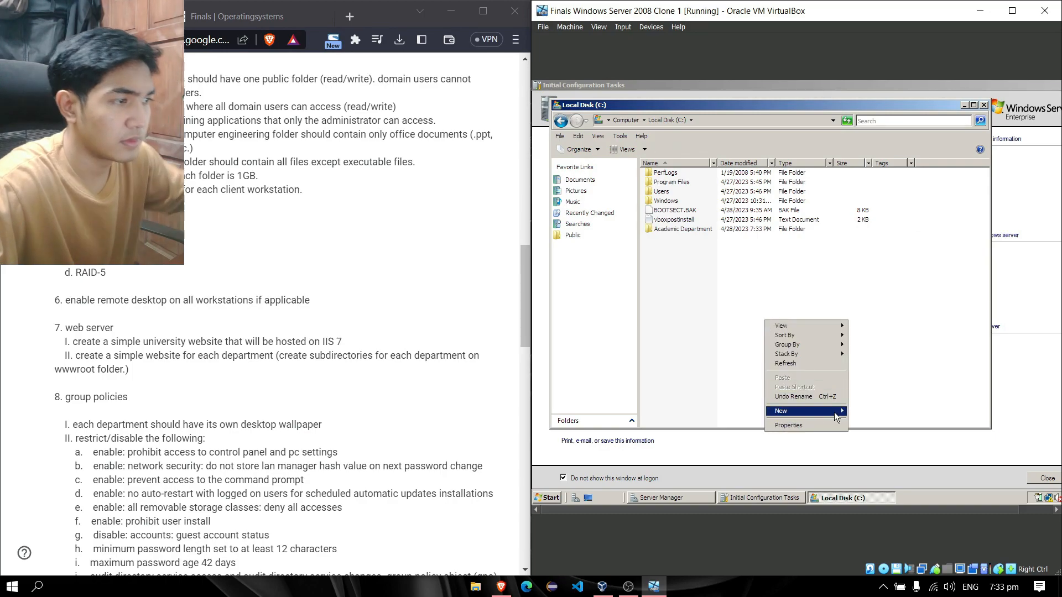
mouse_move(834, 413)
left_click(876, 409)
type("Acministra")
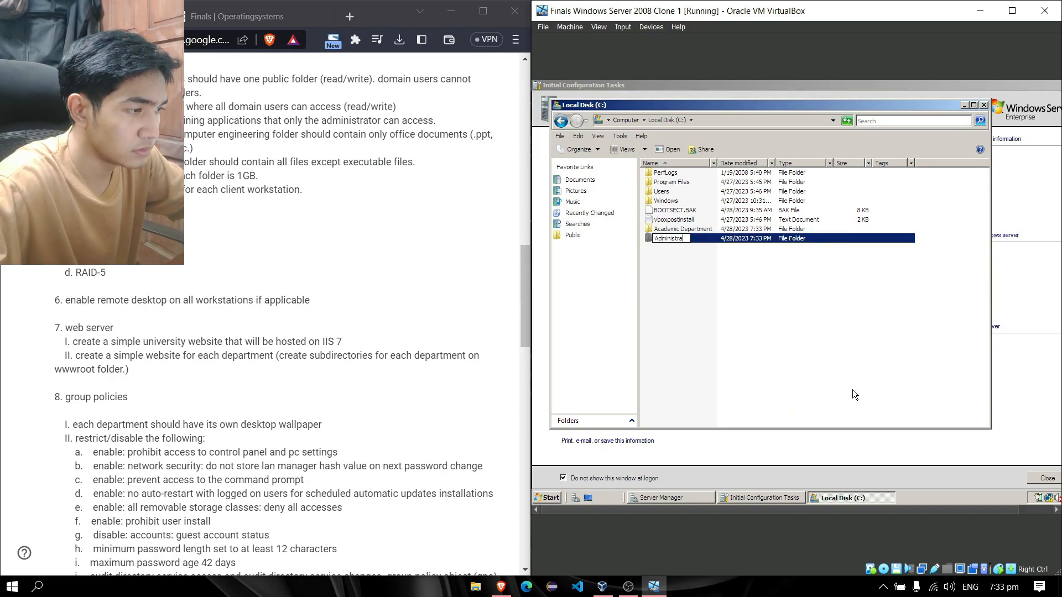
type("tive ")
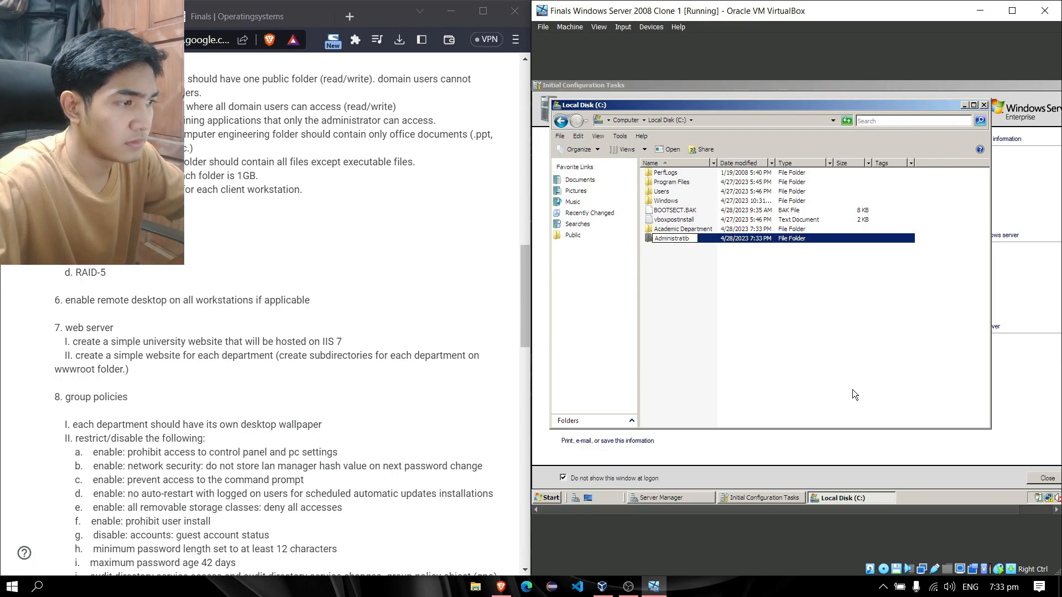
type("Depa")
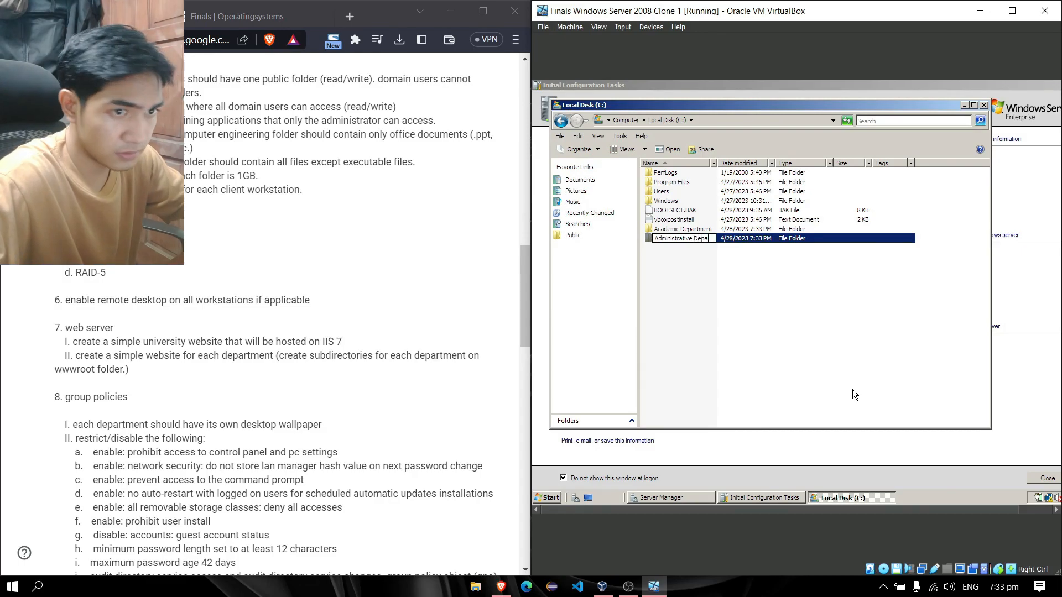
type("rtment")
key("Return")
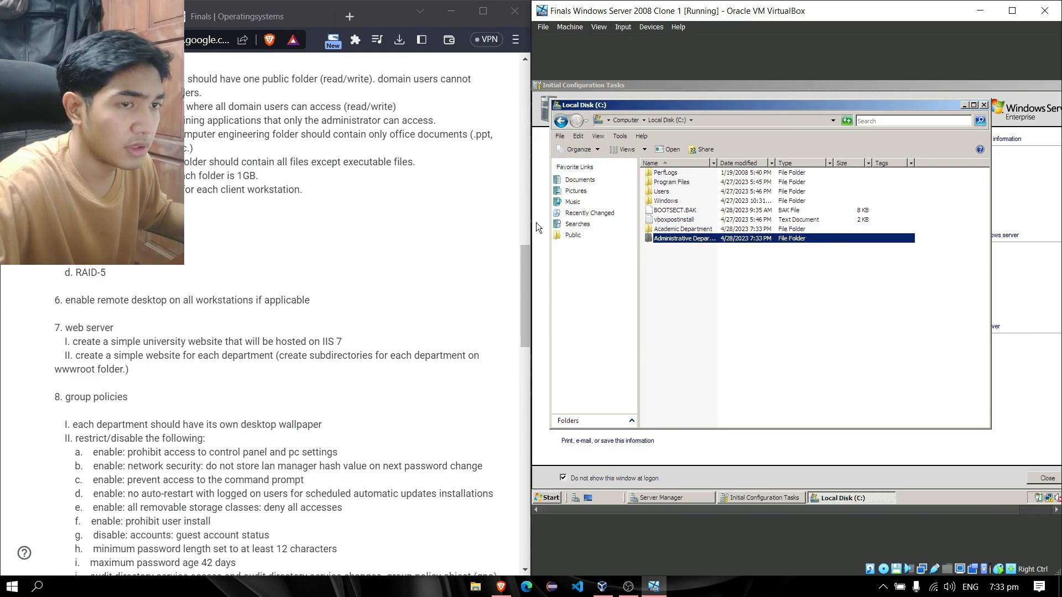
- Create a folder named "University Folder" on the C: drive
right_click(694, 267)
mouse_move(719, 359)
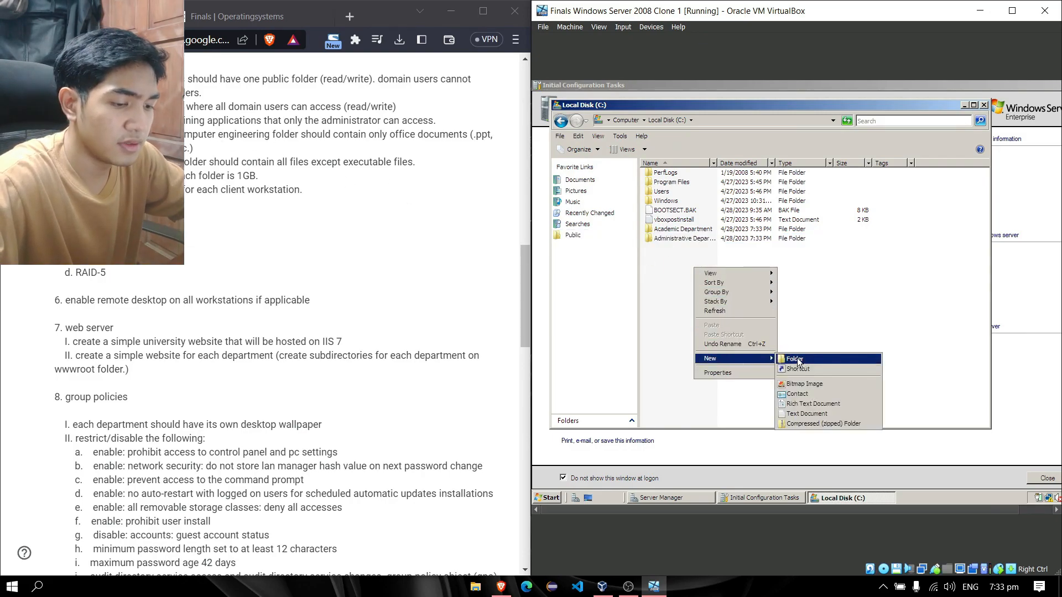
left_click(791, 360)
type("Univert")
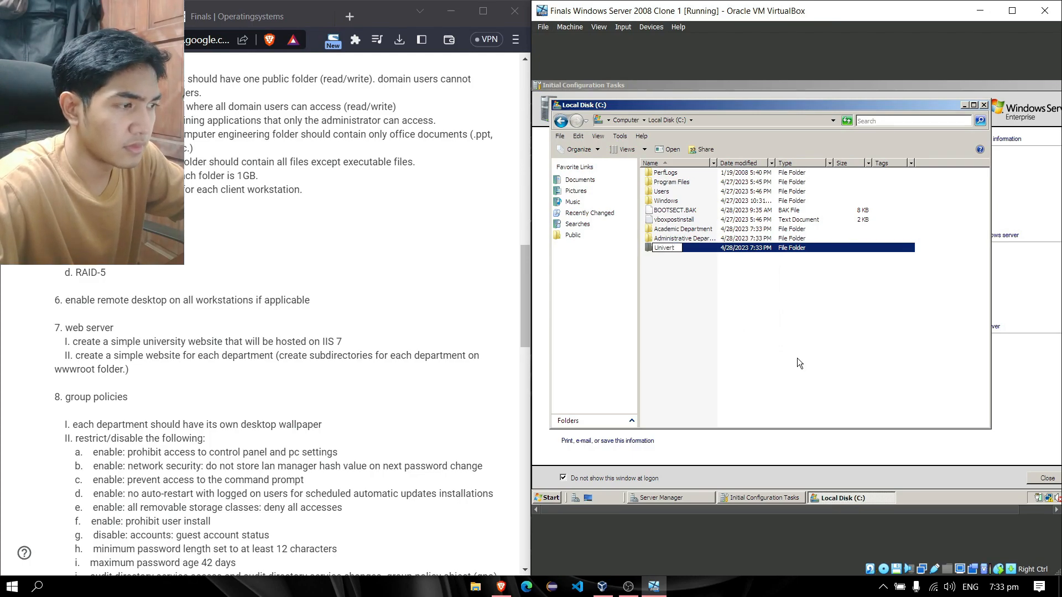
key("BackSpace")
type("sity Folder")
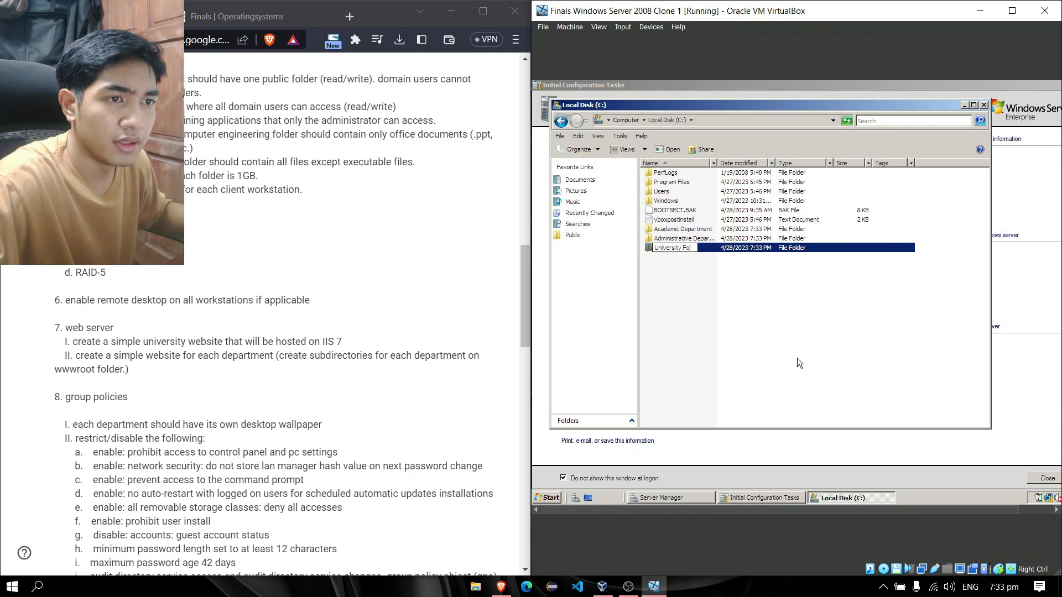
key("Return")
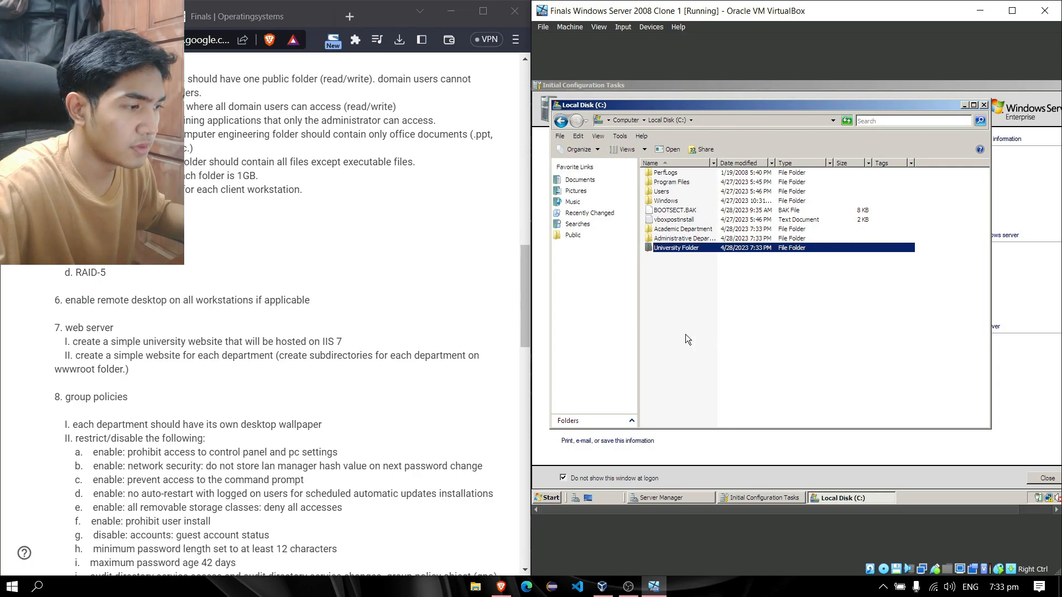
- Create a folder named "Installer Folder" on the C: drive
right_click(644, 314)
mouse_move(684, 402)
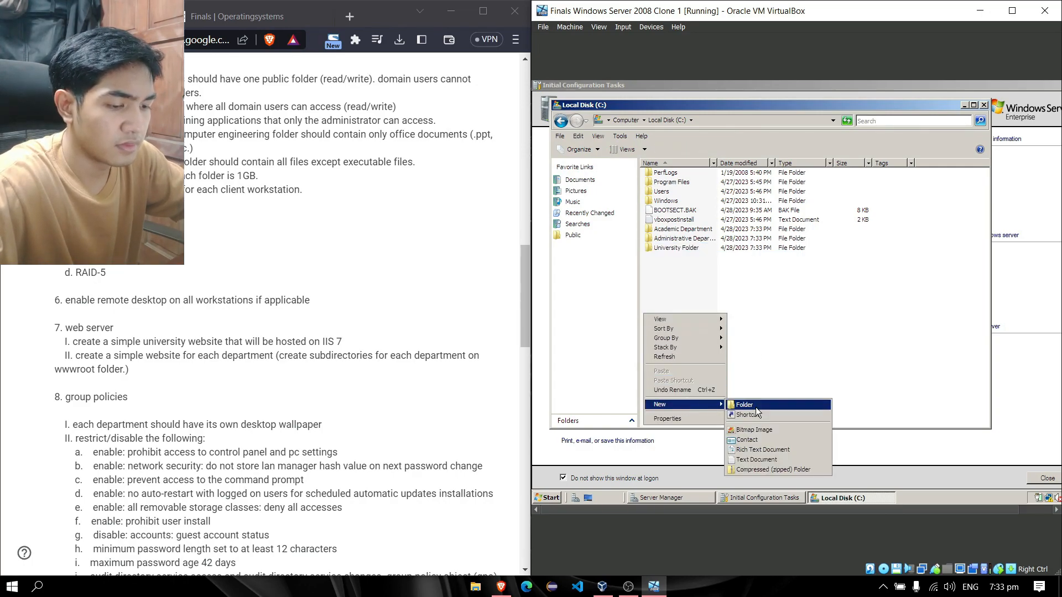
left_click(756, 407)
type("Installer Folder")
key("Return")
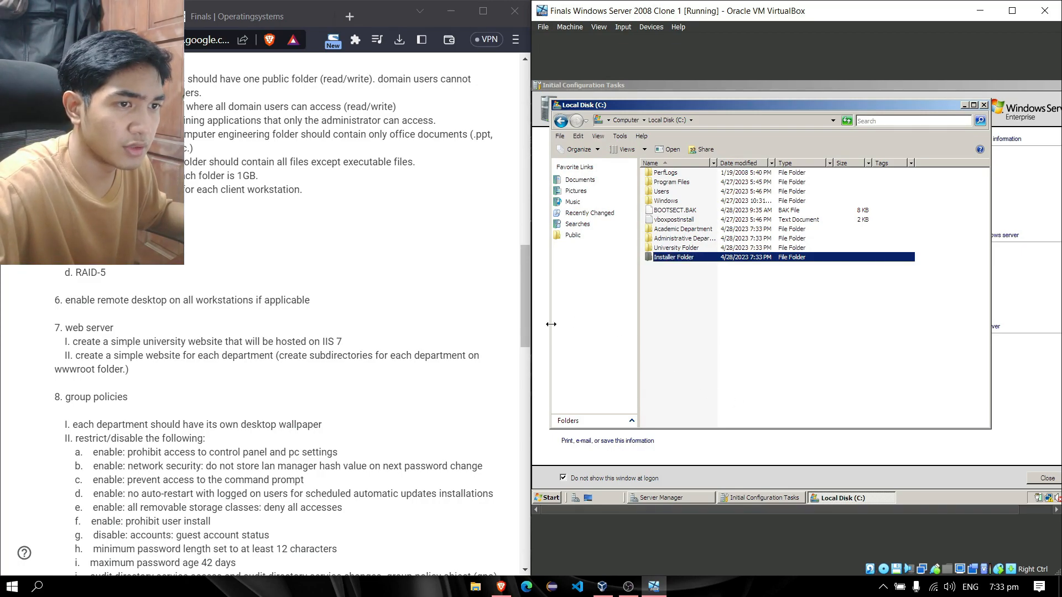
- Create a folder named "Information Technology" on the C: drive
right_click(675, 286)
mouse_move(714, 378)
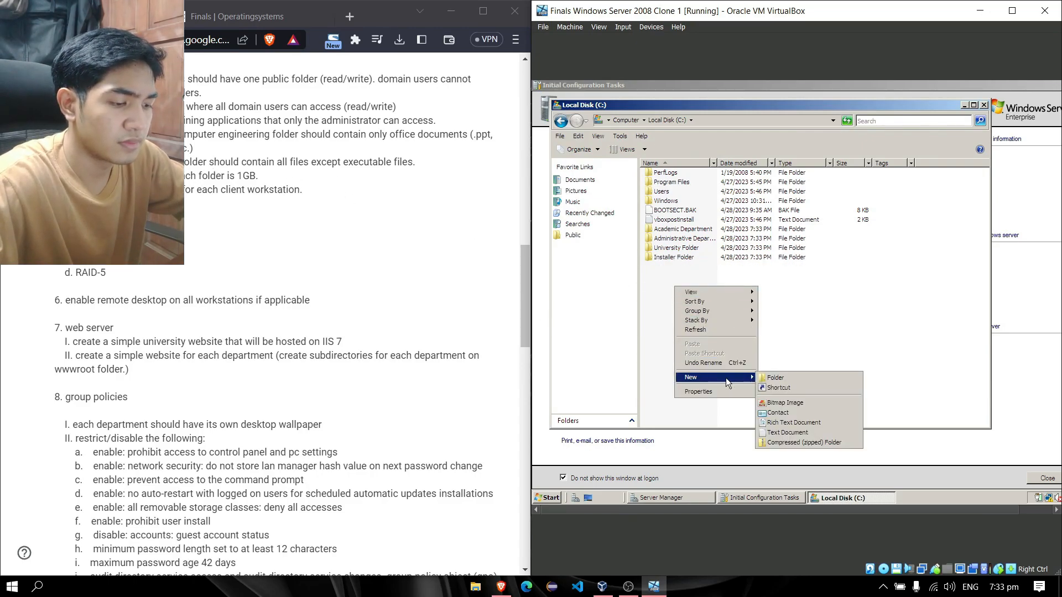
left_click(765, 380)
type("Informa")
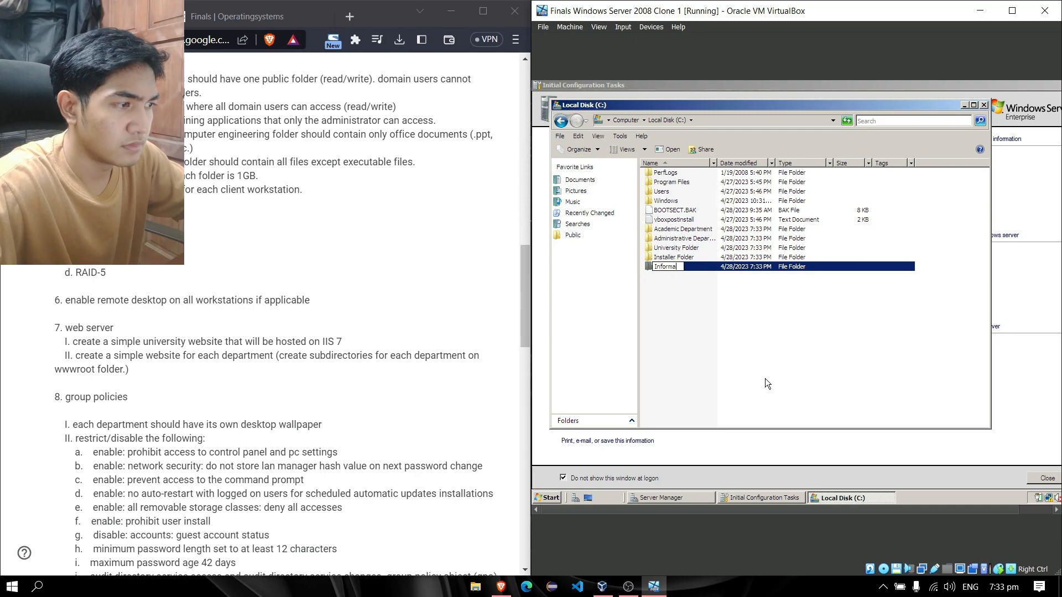
type("tion Technology")
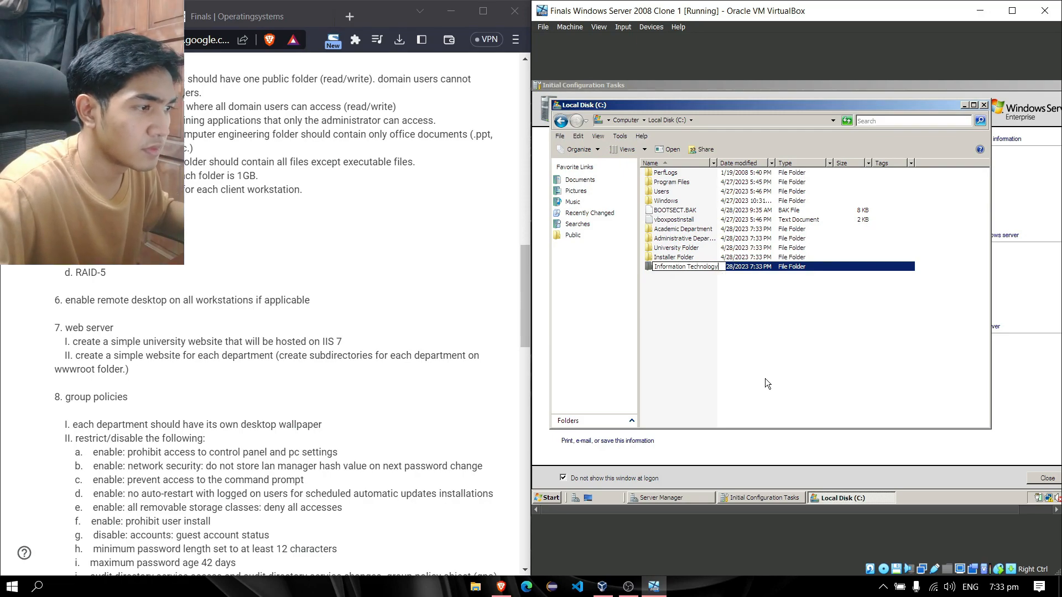
key("Return")
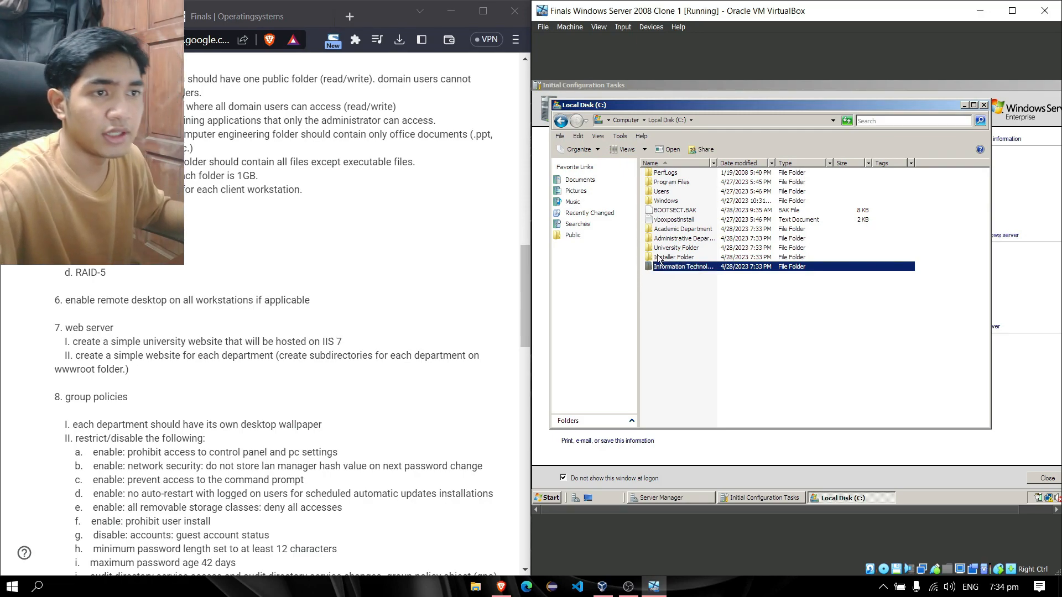
- Open the Academic Department folder, bring up the department list in the assignment page, and start adding a new item in the folder
double_click(686, 230)
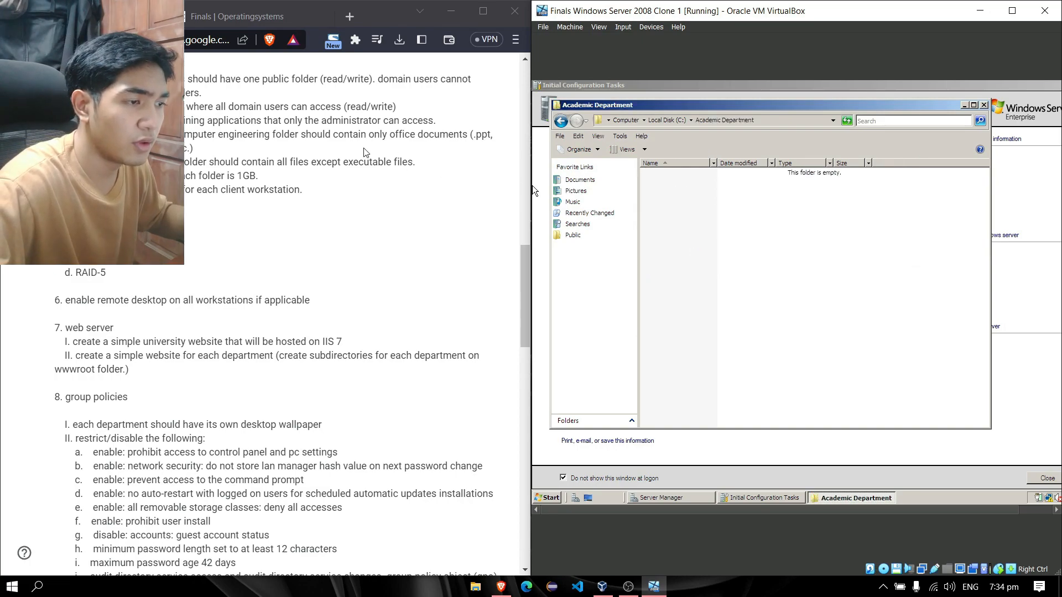
left_click(525, 277)
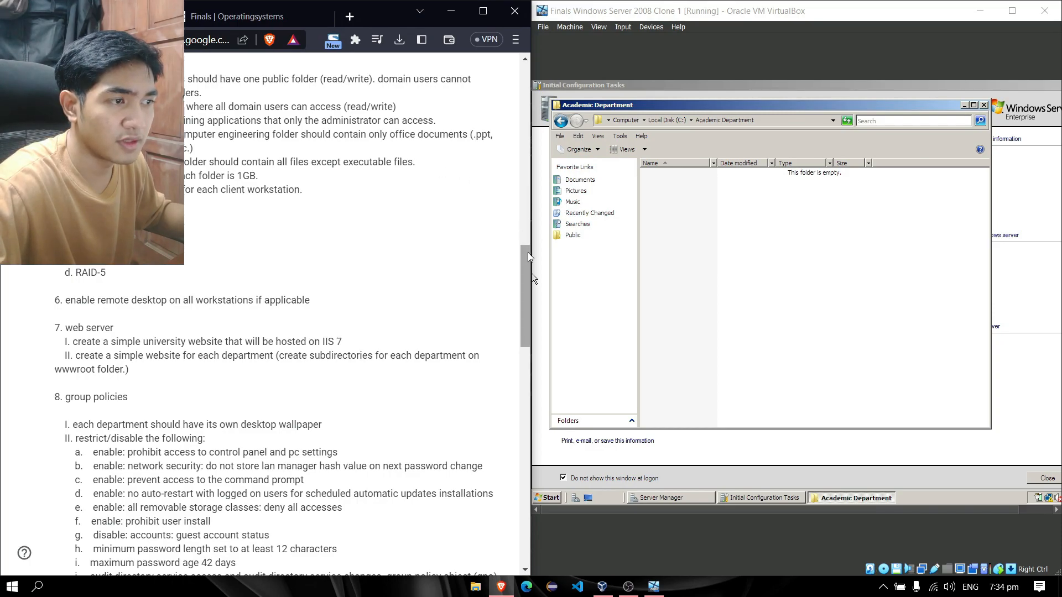
scroll(506, 238, "up", 1)
left_click_drag(526, 261, 528, 117)
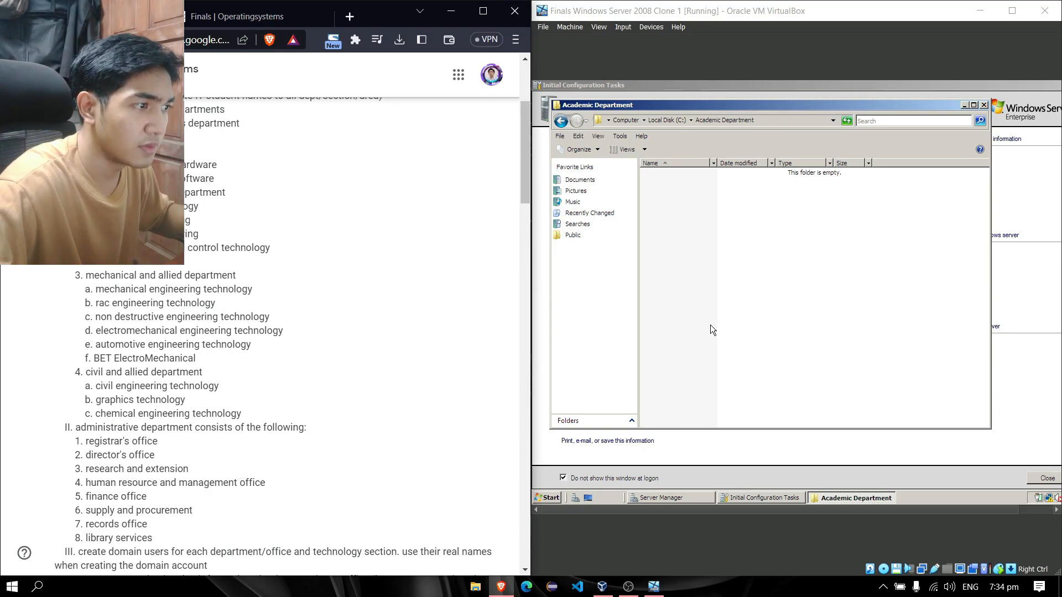
right_click(741, 200)
mouse_move(786, 302)
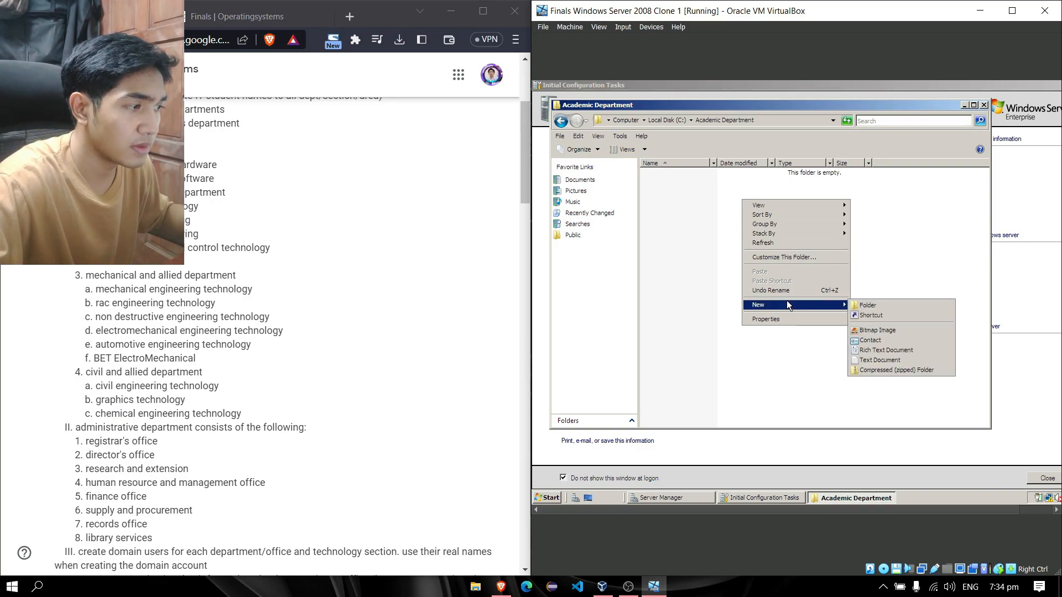
- Create a subfolder named "Library Services" in the Administrative Department folder
right_click(699, 245)
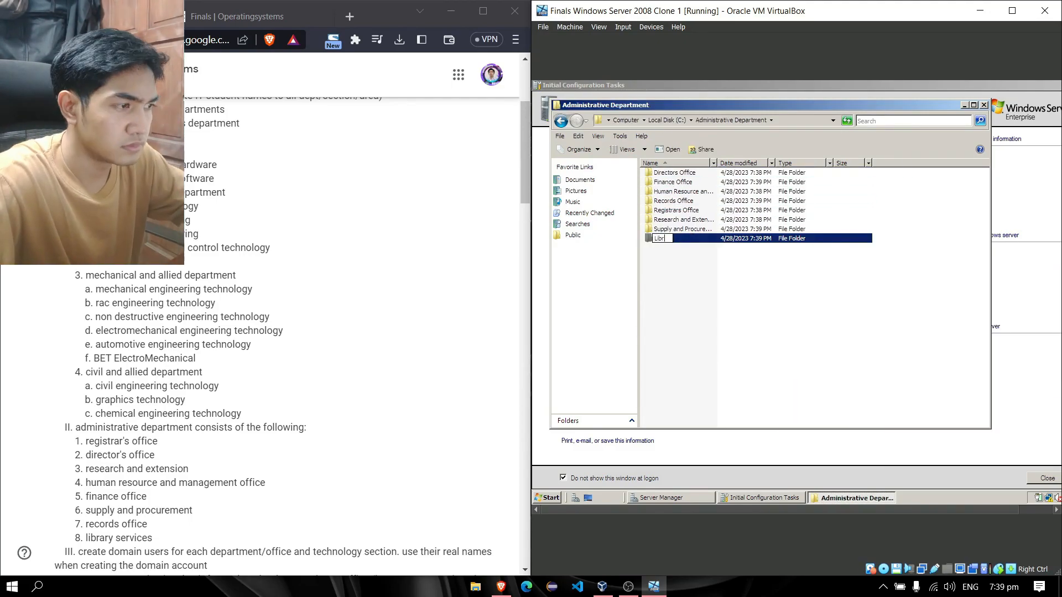
type("ary Services")
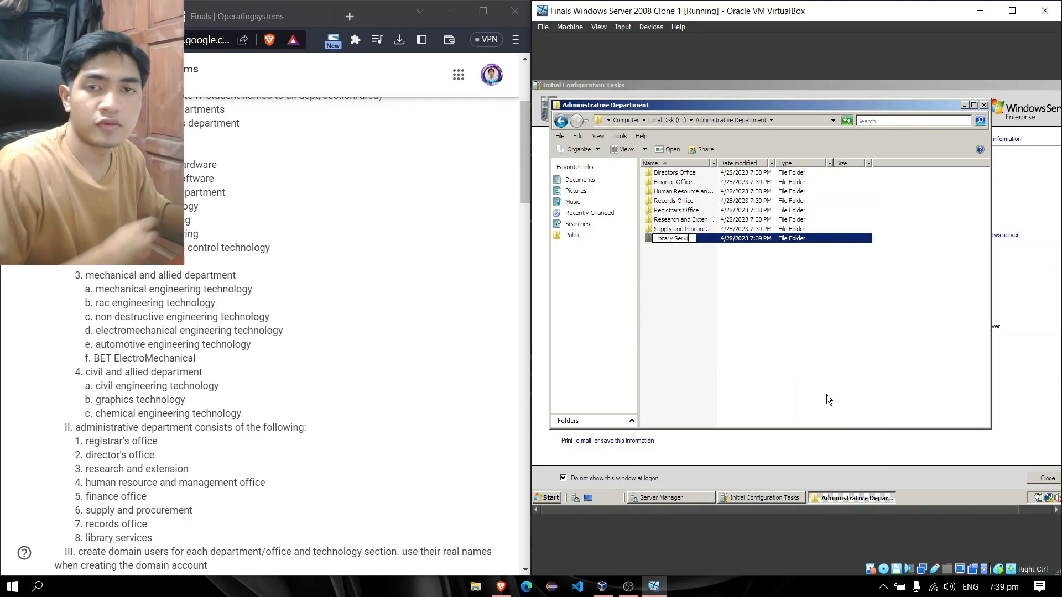
key("Return")
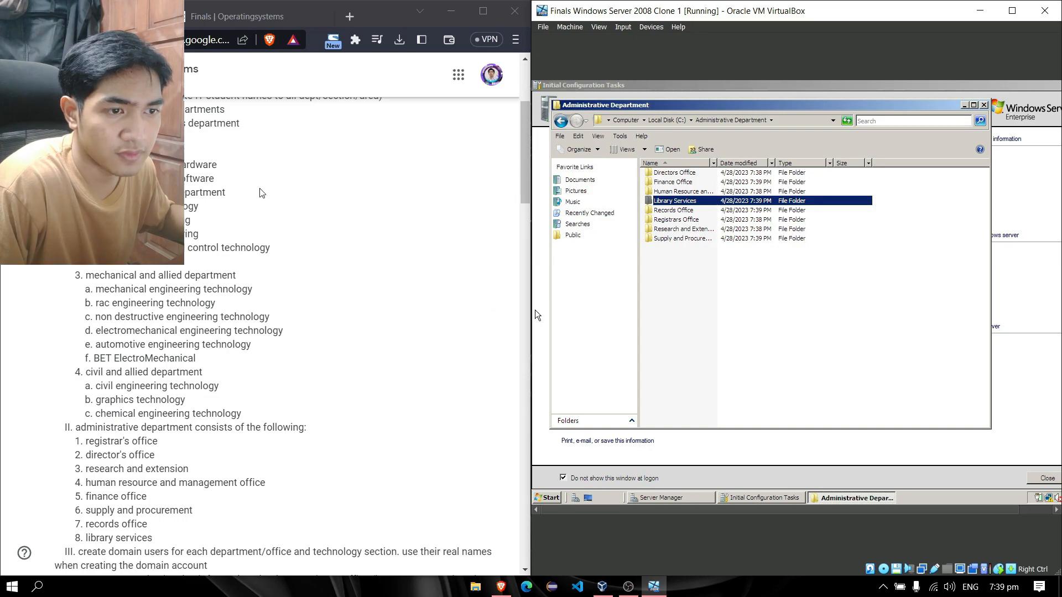
- Start the Add Roles Wizard from the Roles page of Server Manager and select the File Services role
scroll(261, 193, "down", 10)
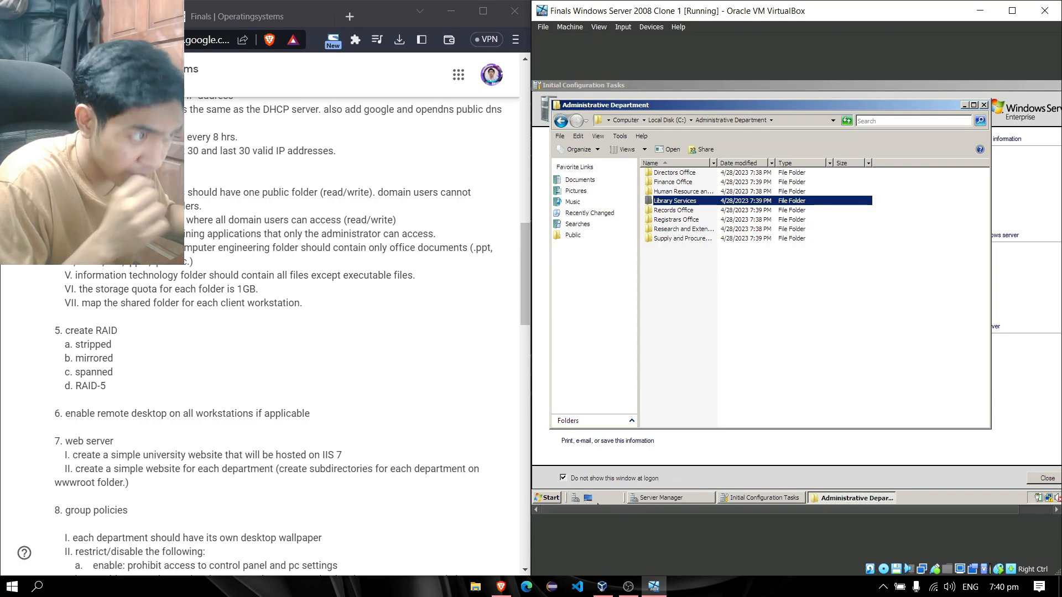
left_click(655, 499)
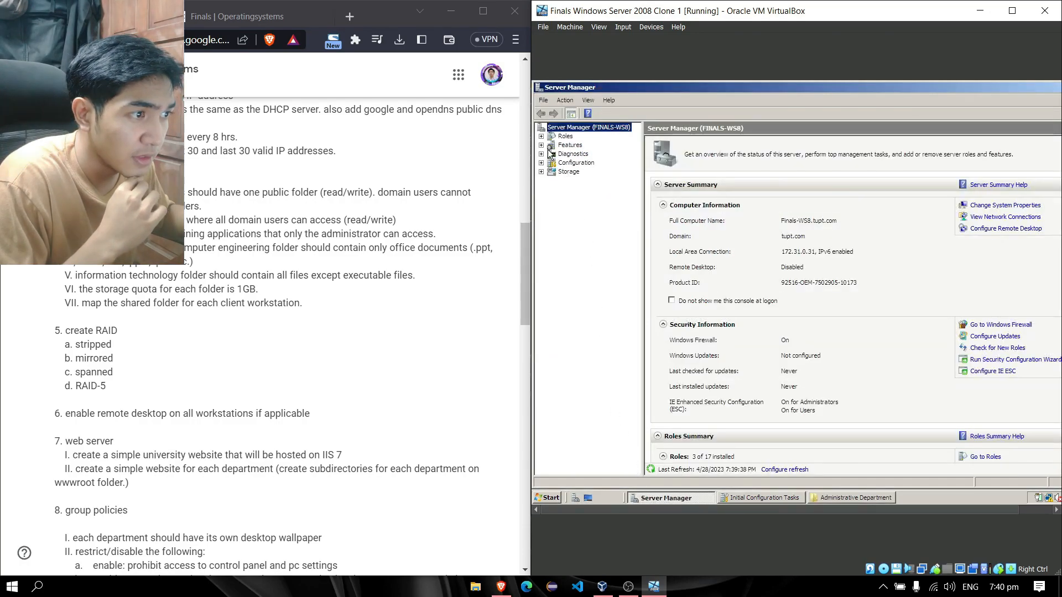
left_click(541, 136)
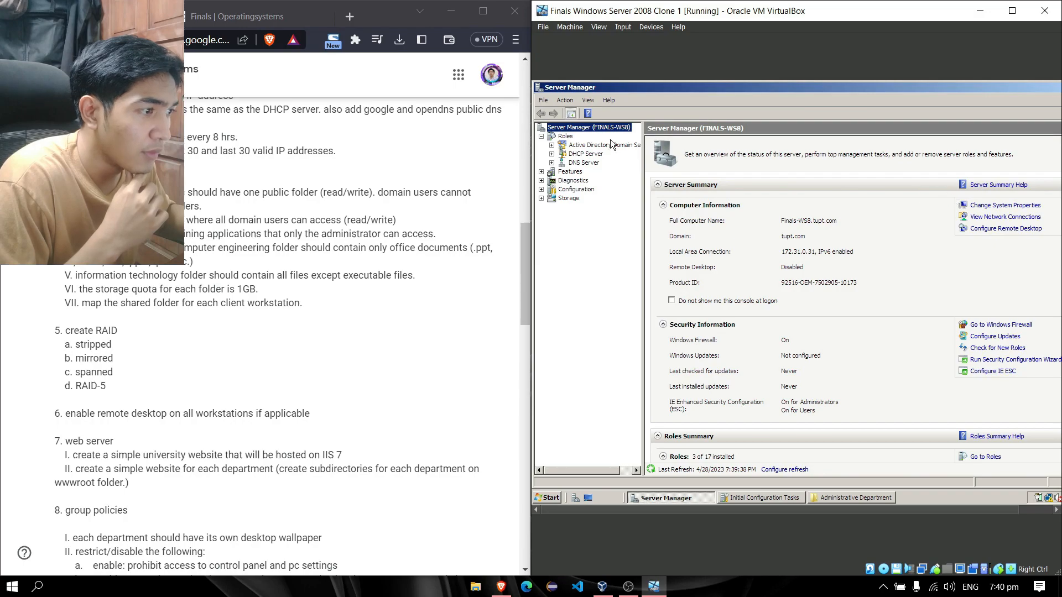
left_click(561, 137)
left_click(974, 205)
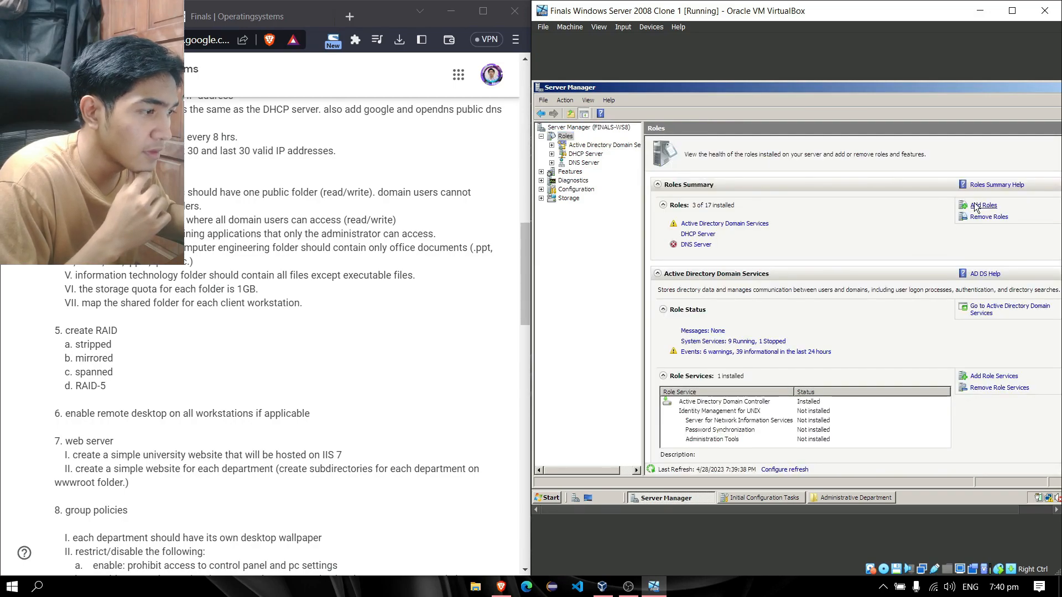
left_click(899, 430)
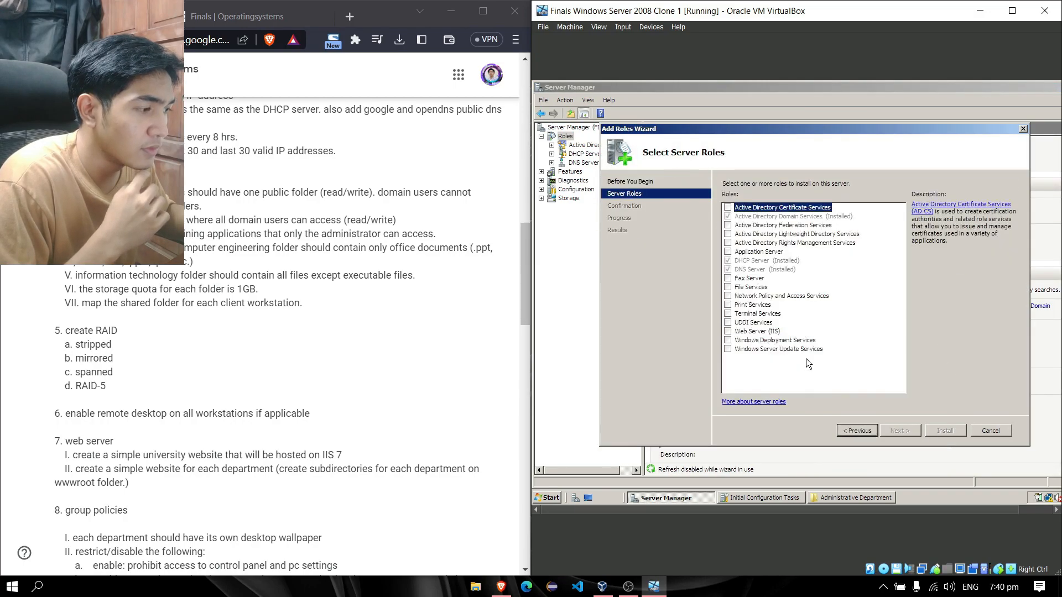
left_click(727, 286)
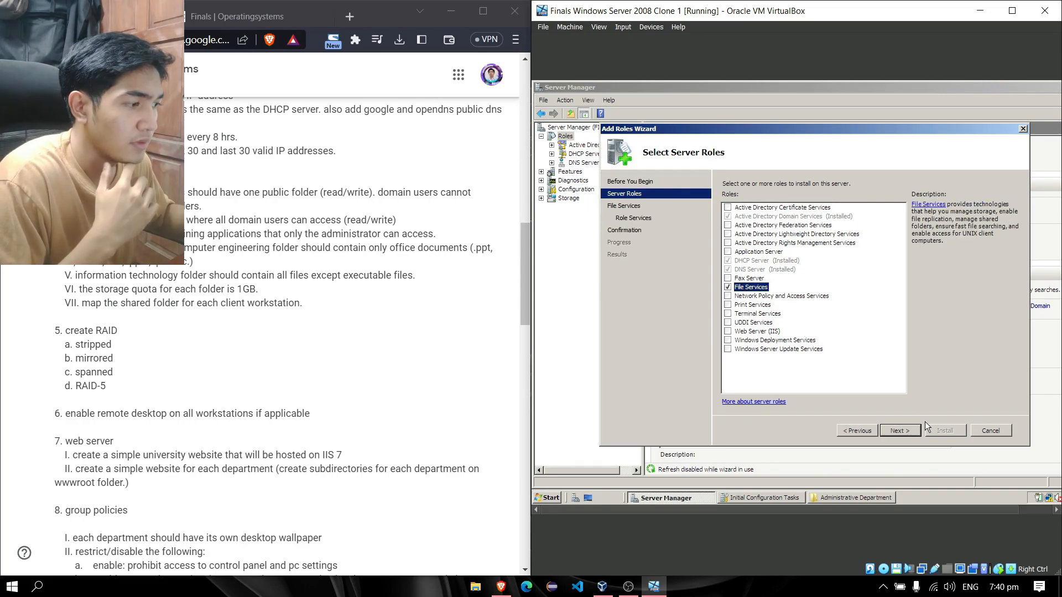
- Add Distributed File System, File Server Resource Manager, Services for Network File System and Windows Search Service to the File Services role services
left_click(906, 428)
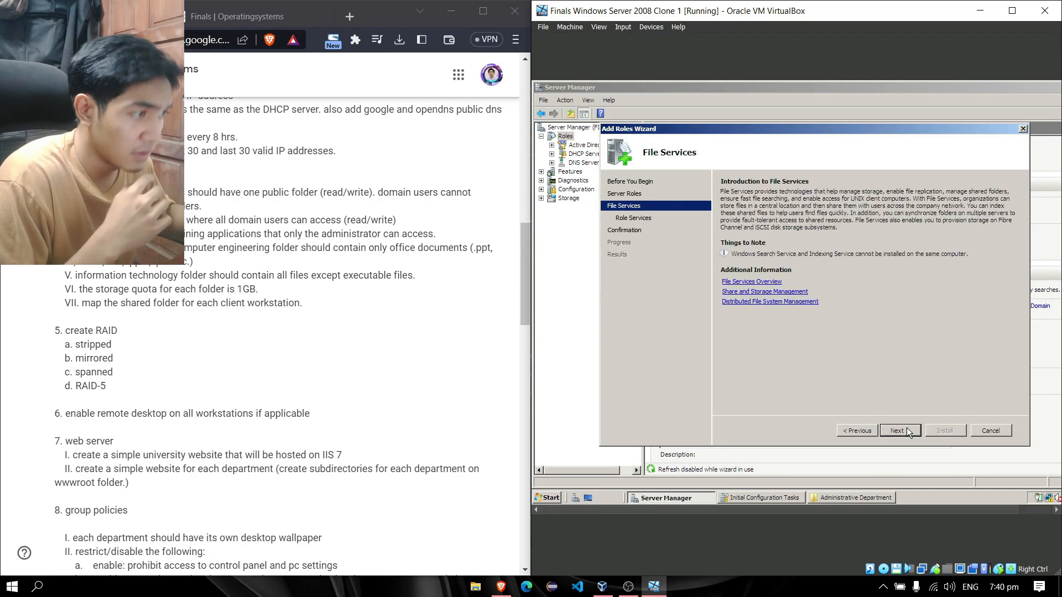
left_click(906, 429)
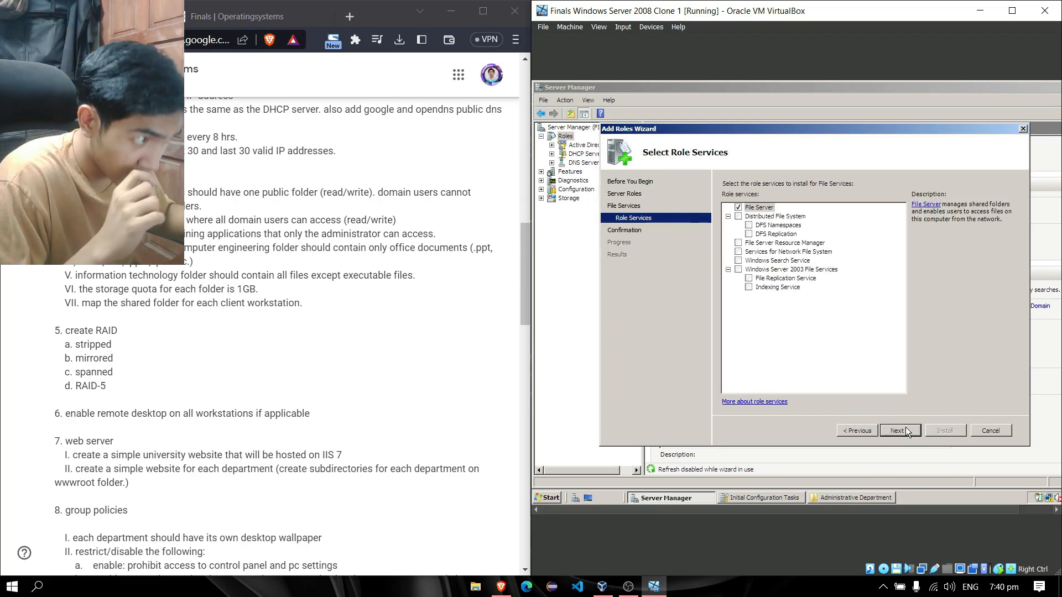
left_click(738, 220)
left_click(738, 217)
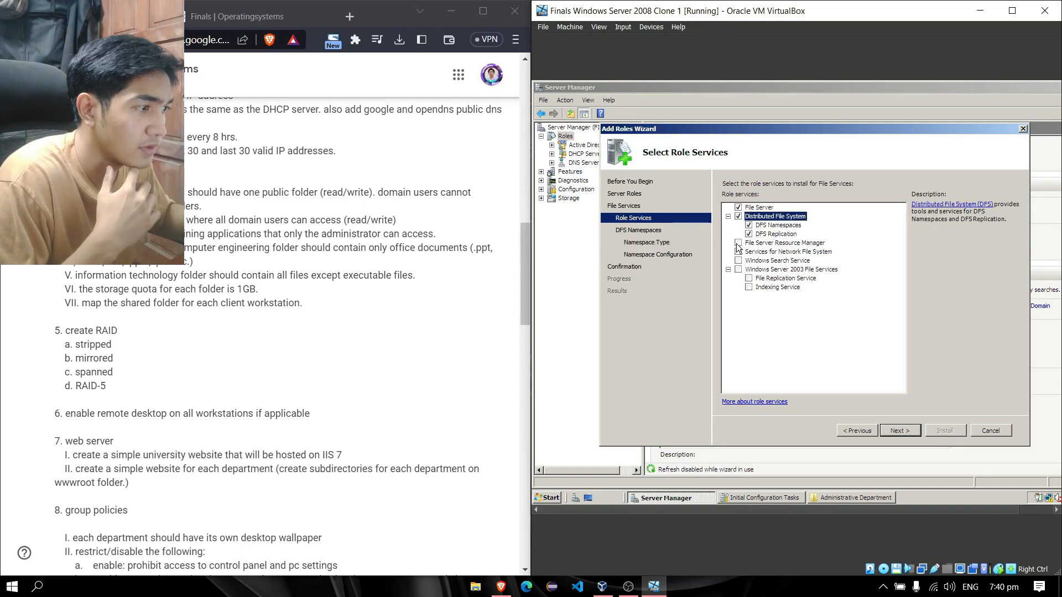
left_click(738, 244)
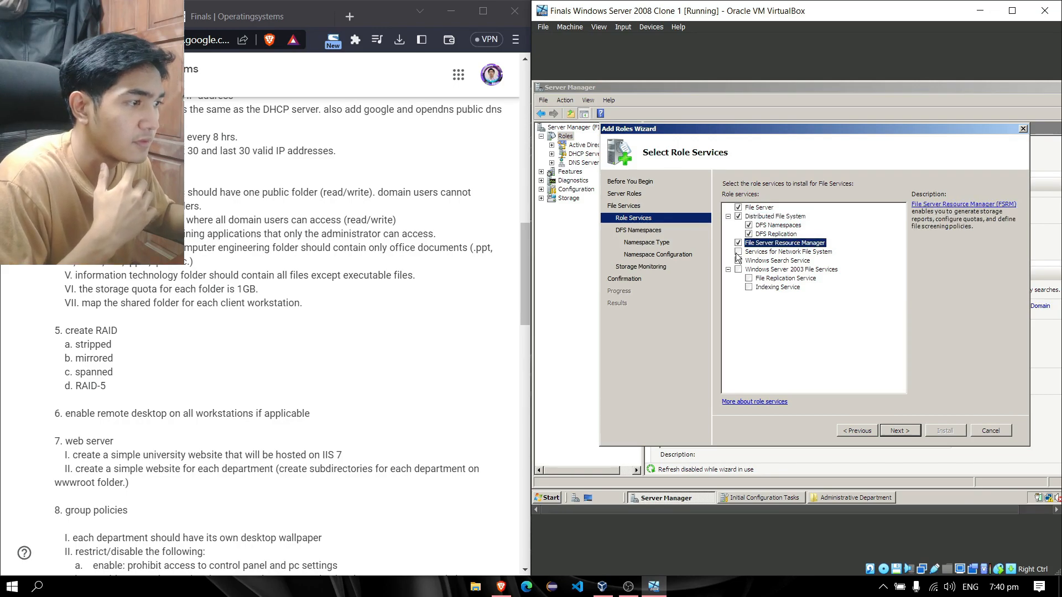
left_click(738, 252)
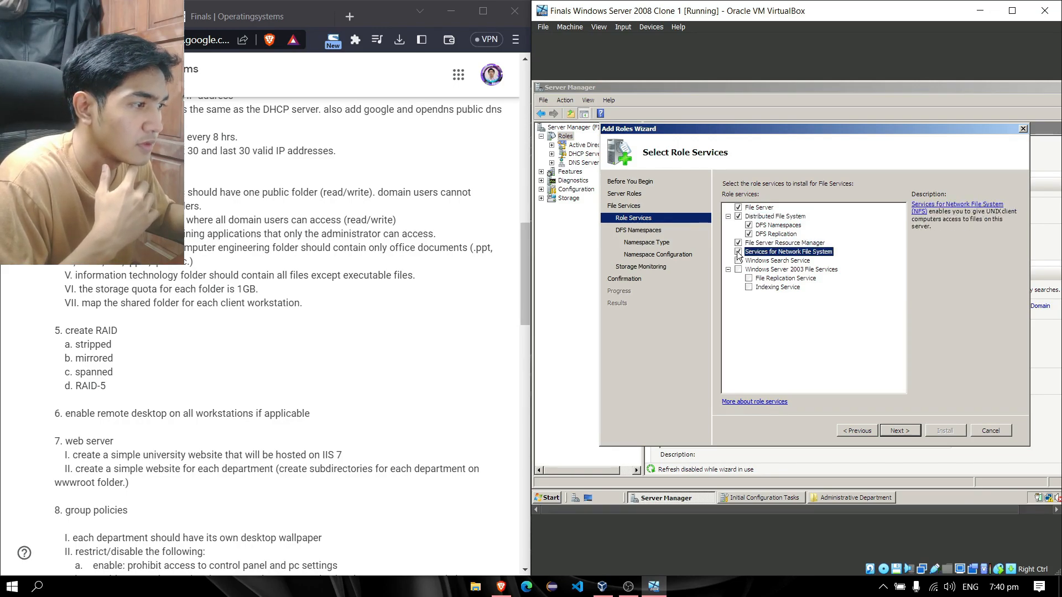
left_click(738, 261)
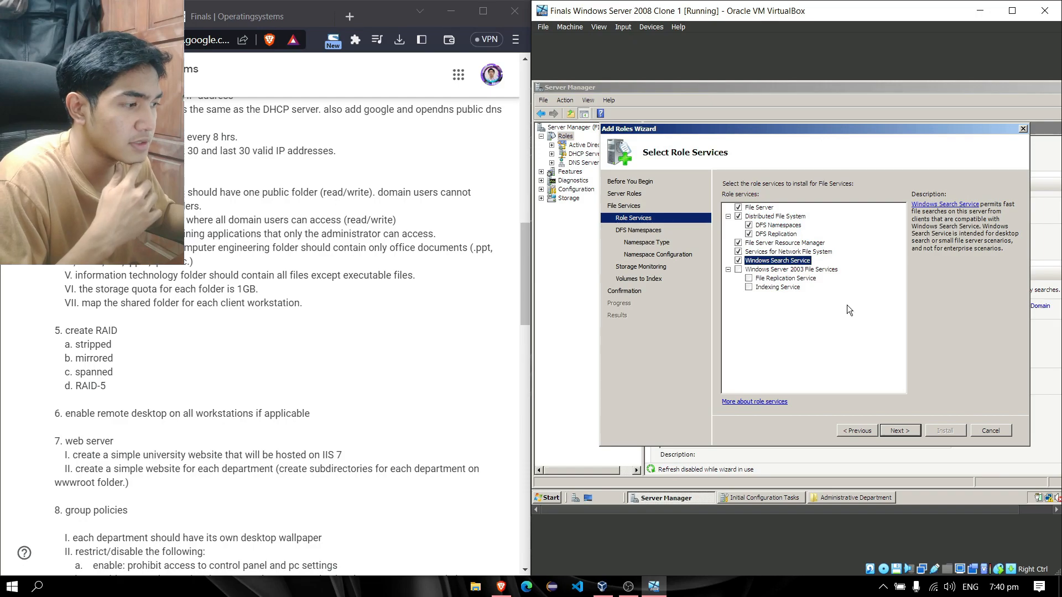
- Keep the default domain-based namespace Namespace1 and enable storage usage monitoring on Local Disk (C:) with the default report options
left_click(903, 430)
left_click(903, 429)
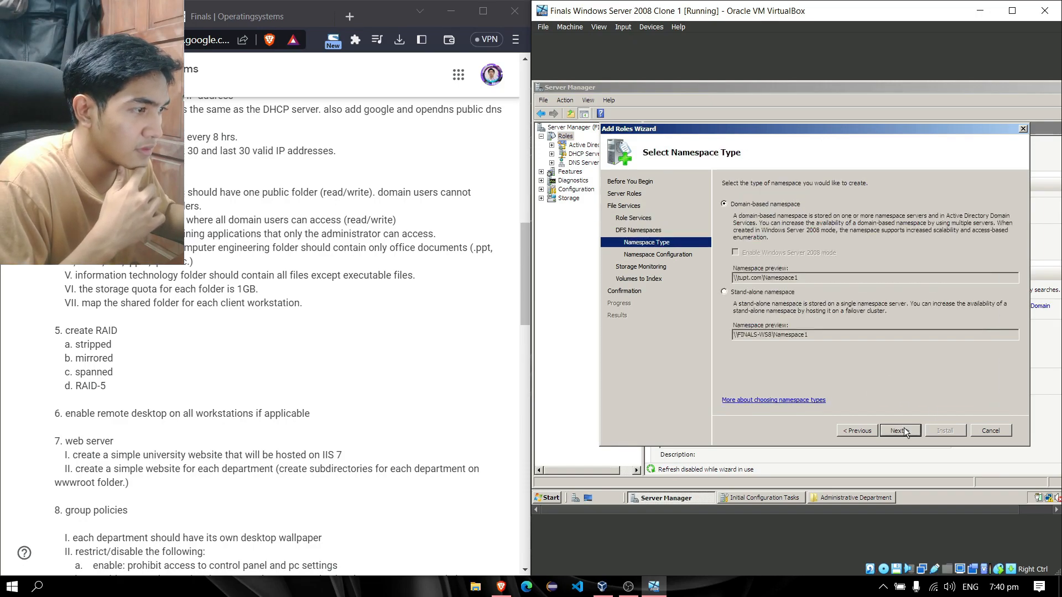
left_click(899, 430)
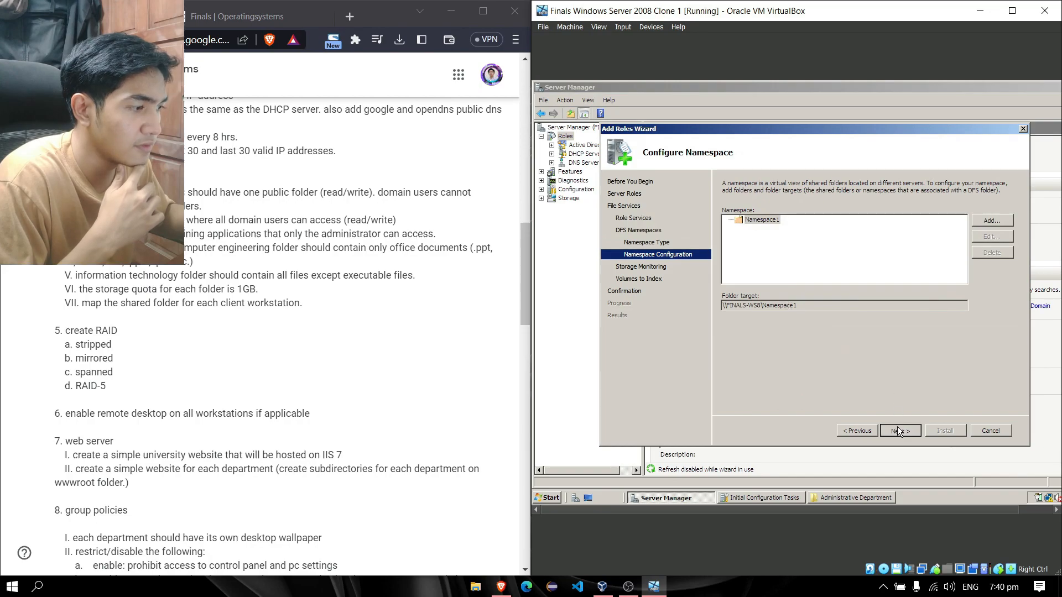
left_click(895, 431)
left_click(728, 244)
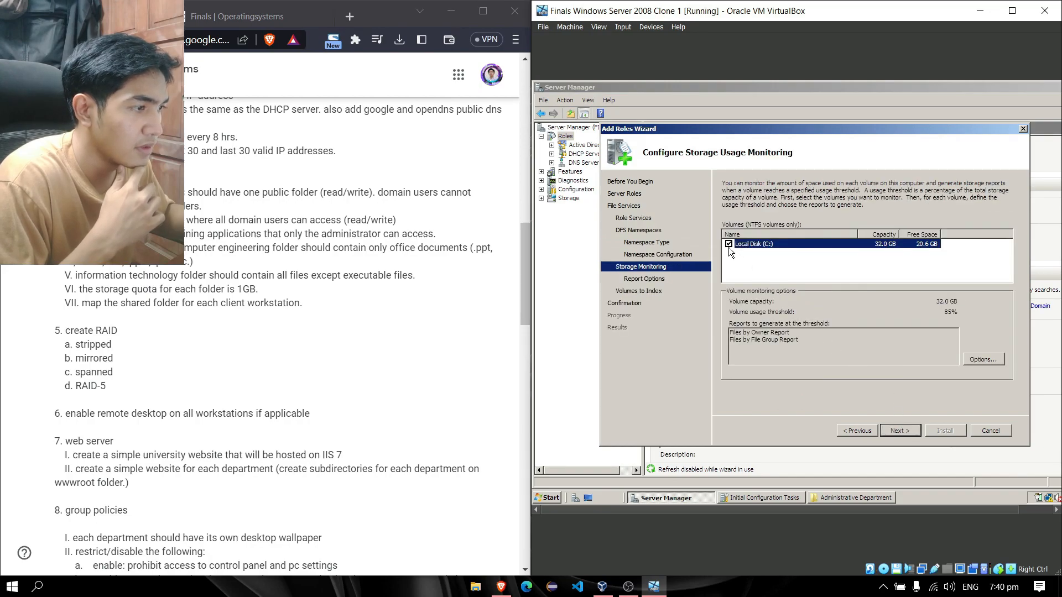
left_click(912, 430)
left_click(914, 429)
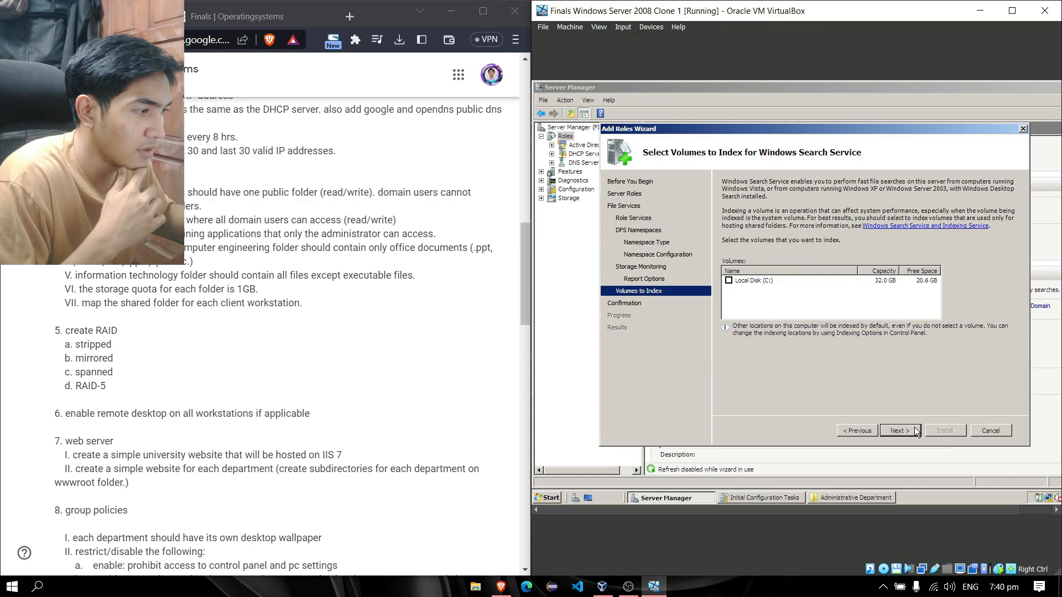
- Install the File Services role without selecting a volume to index, and close the wizard when it finishes
left_click(914, 429)
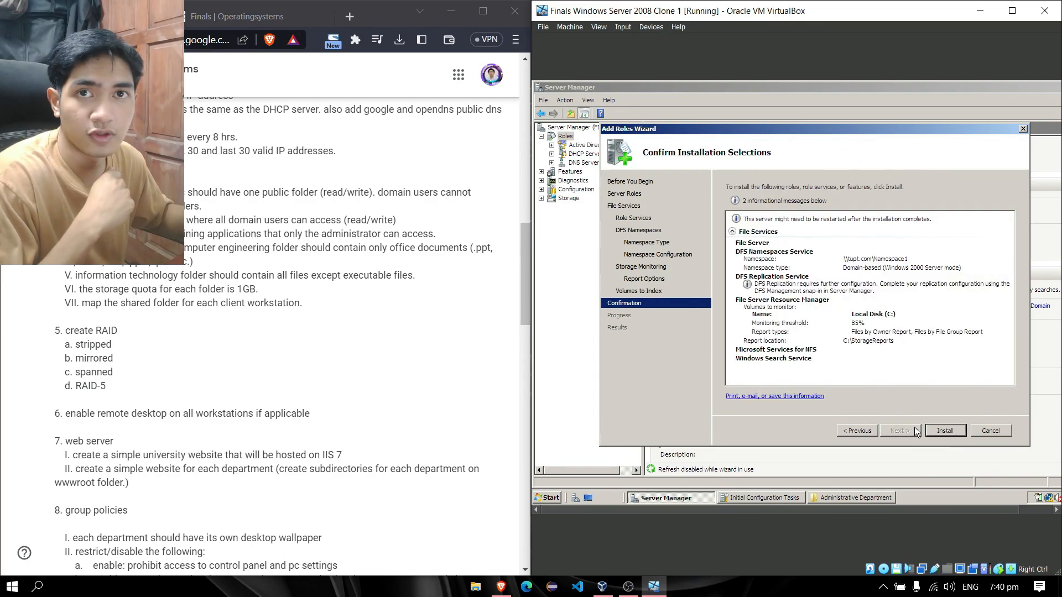
left_click(943, 430)
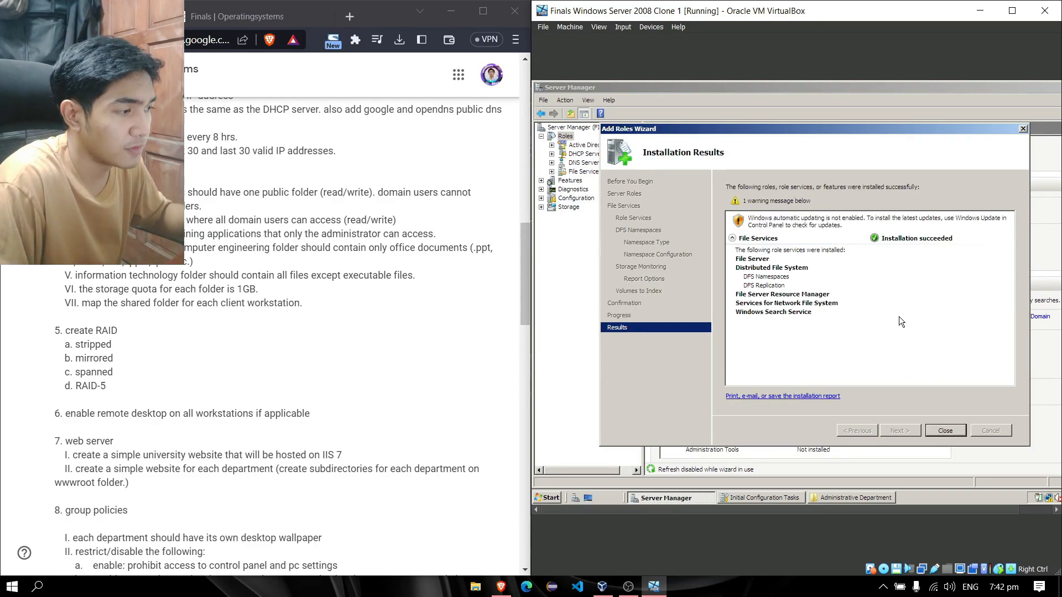
left_click(935, 430)
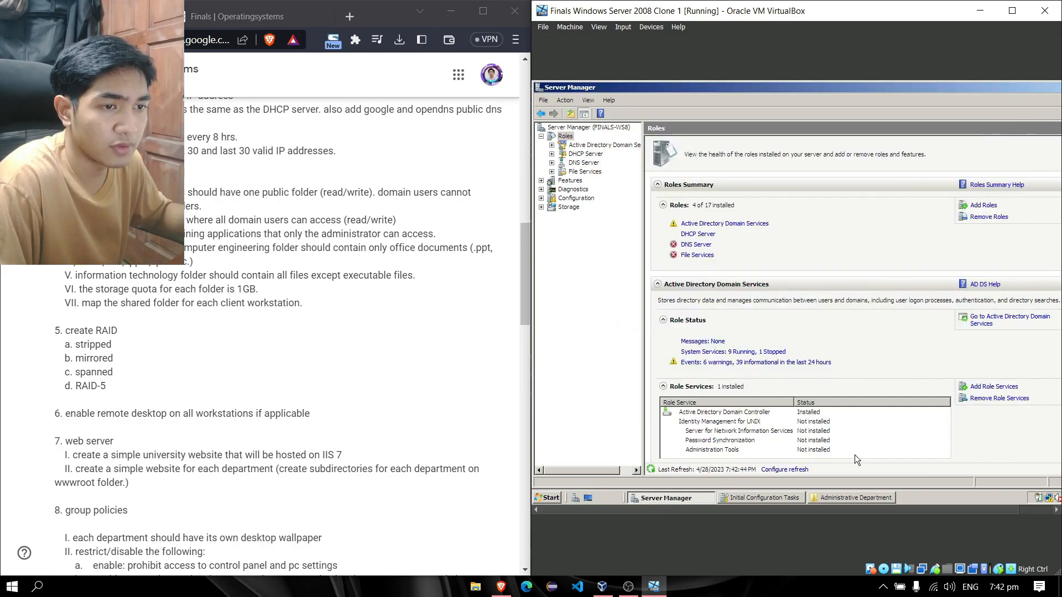
- Open File Server Resource Manager from the administrative tools and display its quota templates
left_click(552, 497)
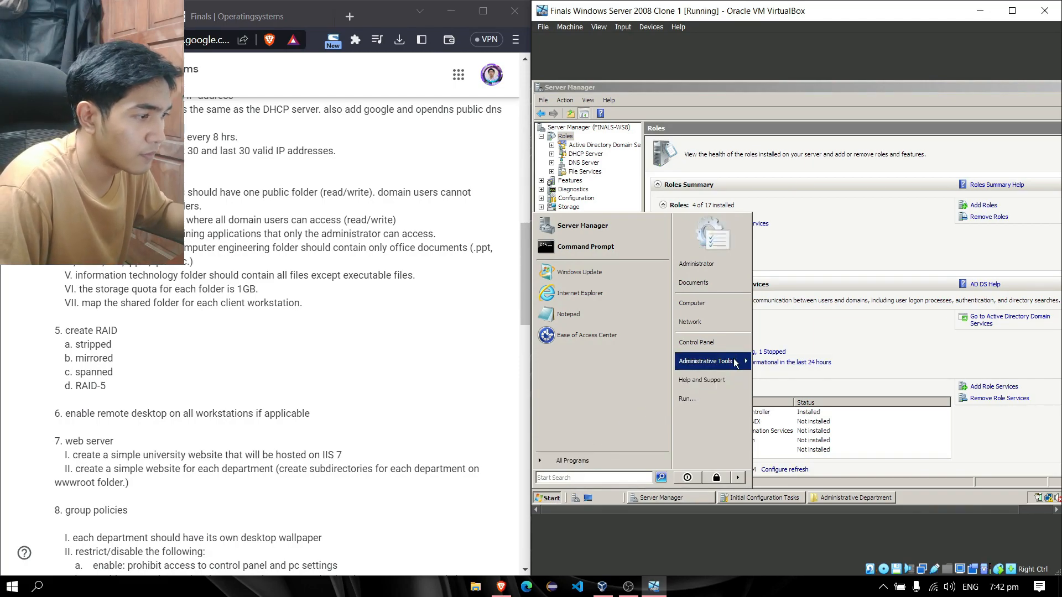
mouse_move(730, 366)
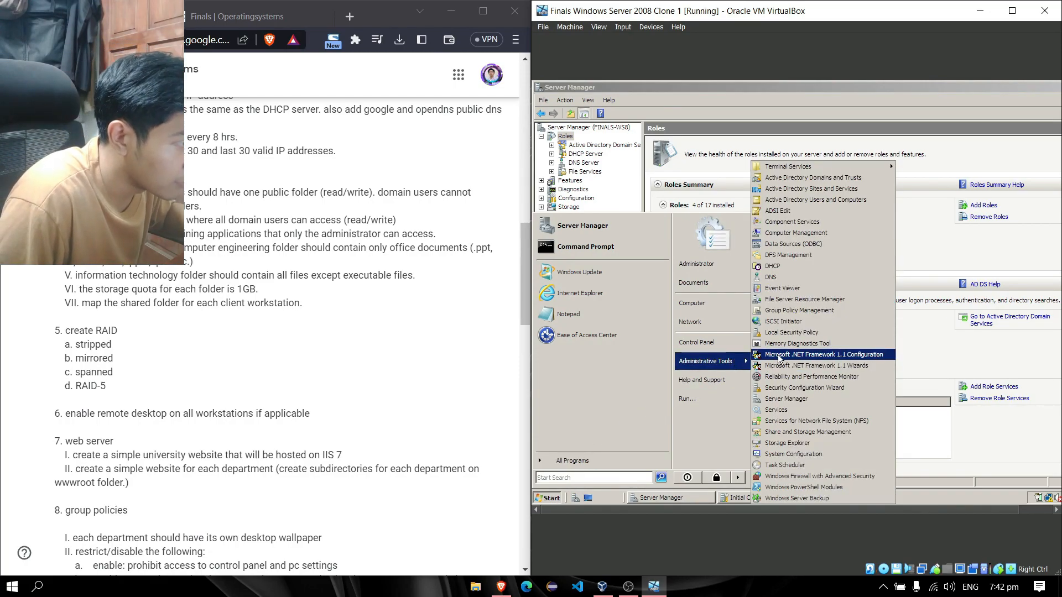
left_click(798, 302)
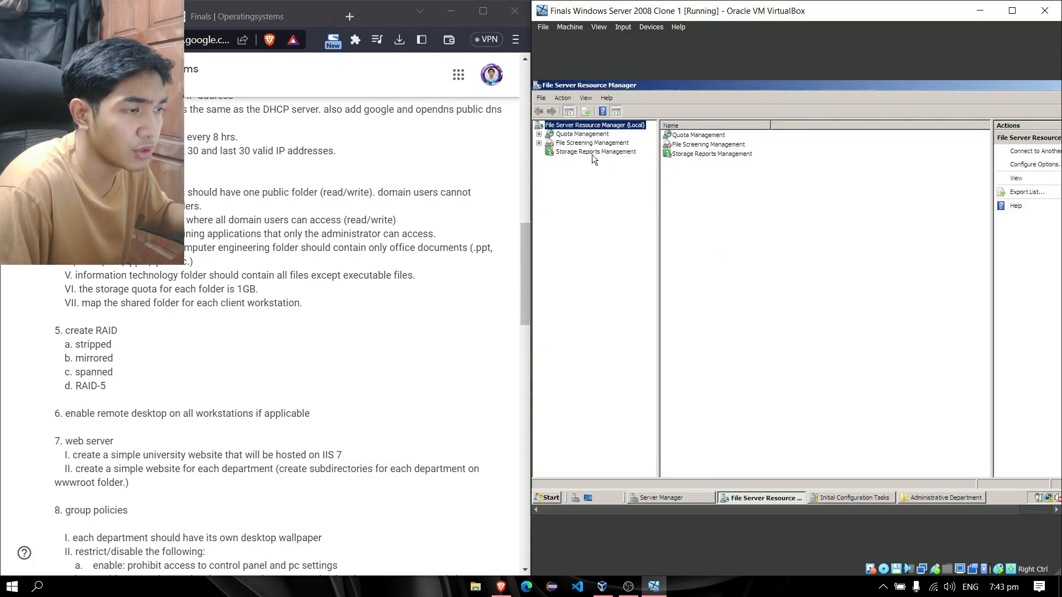
left_click(539, 135)
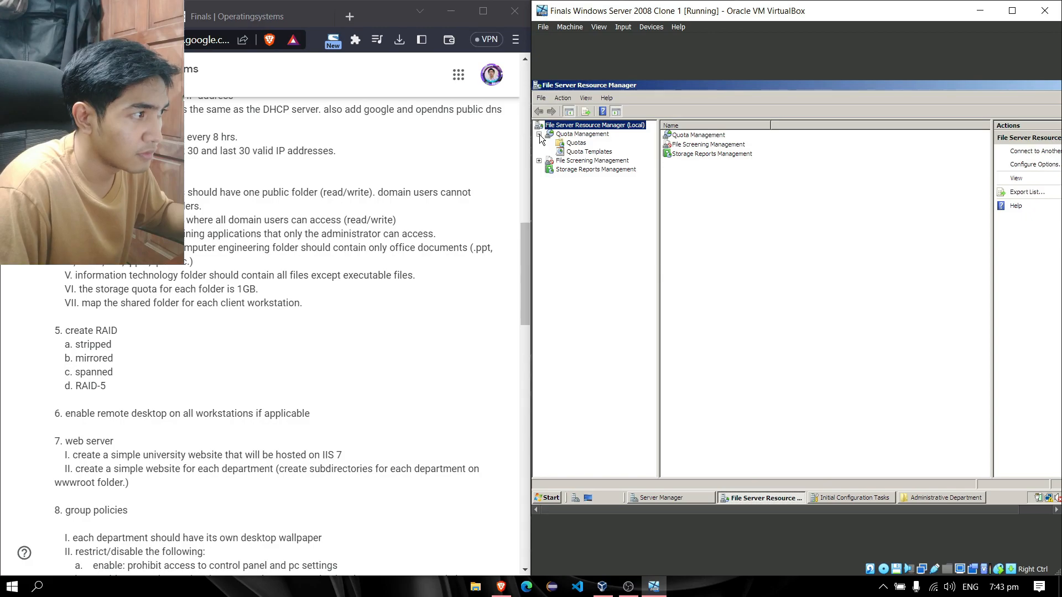
left_click(577, 152)
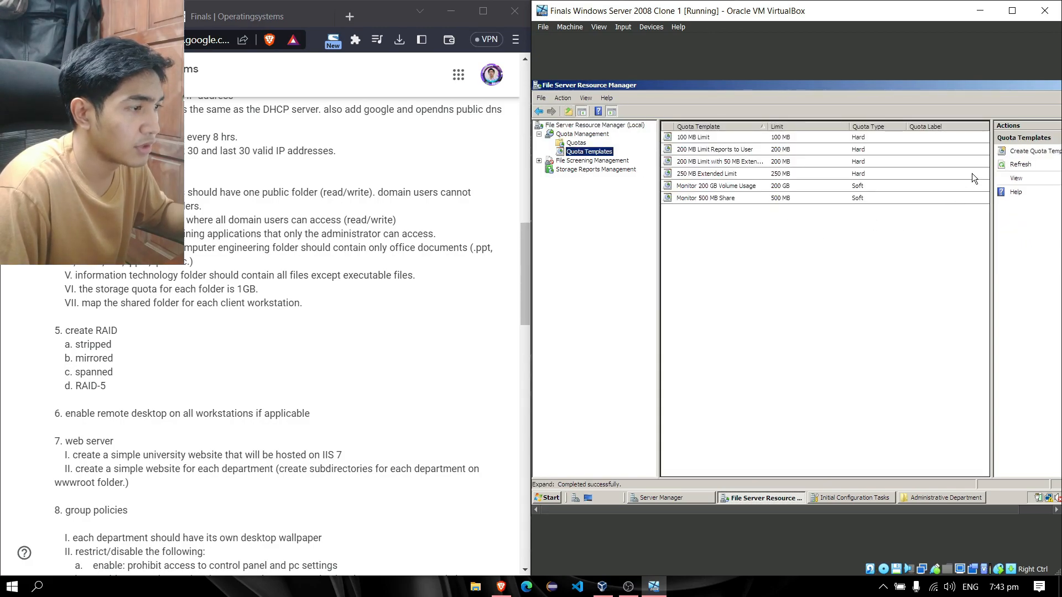
- Create a hard quota template named "1GB Quota" with a space limit of 1 GB
left_click(1020, 151)
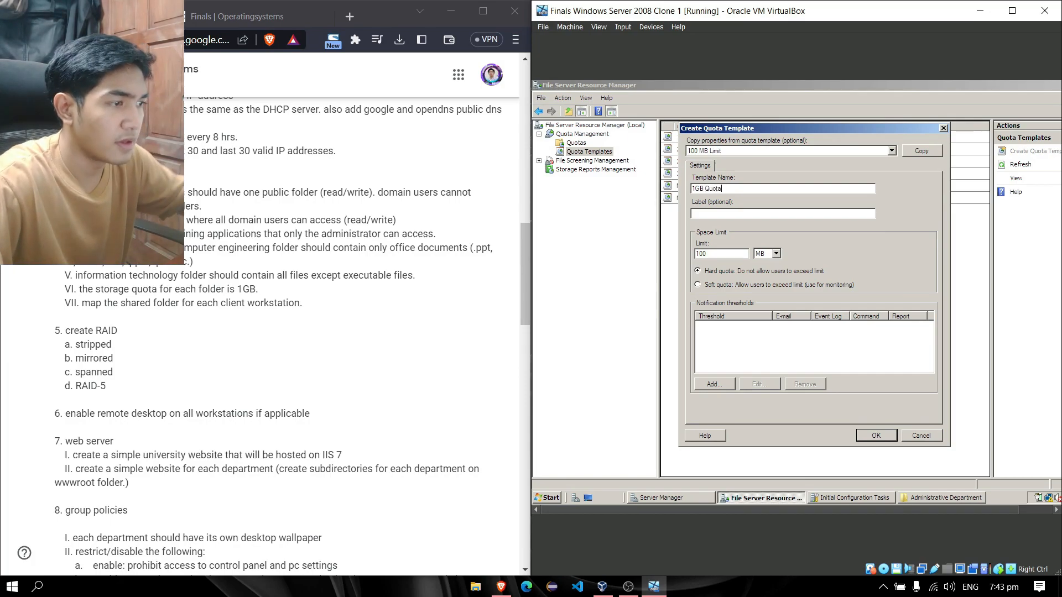
key("BackSpace")
left_click(775, 254)
left_click(765, 278)
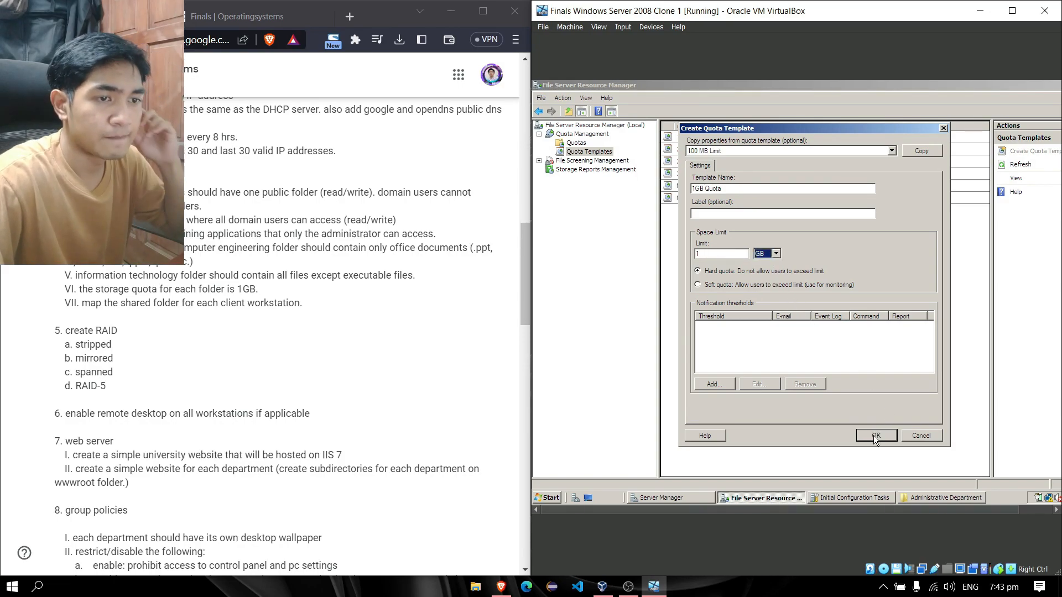
left_click(876, 435)
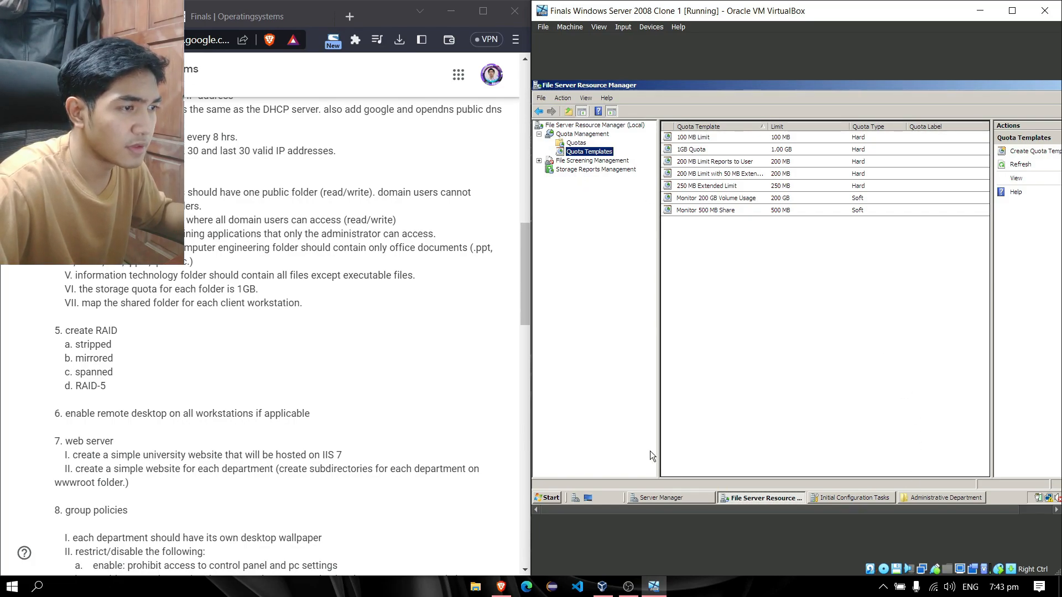
- Start provisioning a share from Share and Storage Management in Server Manager, with c:\Academic Department as the shared folder location
left_click(657, 498)
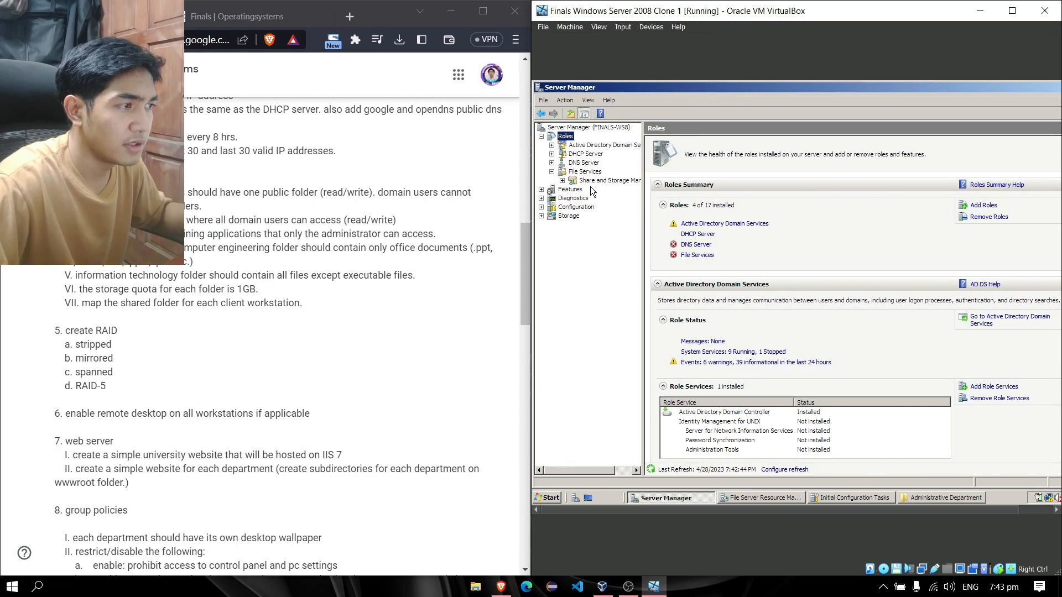
left_click(591, 181)
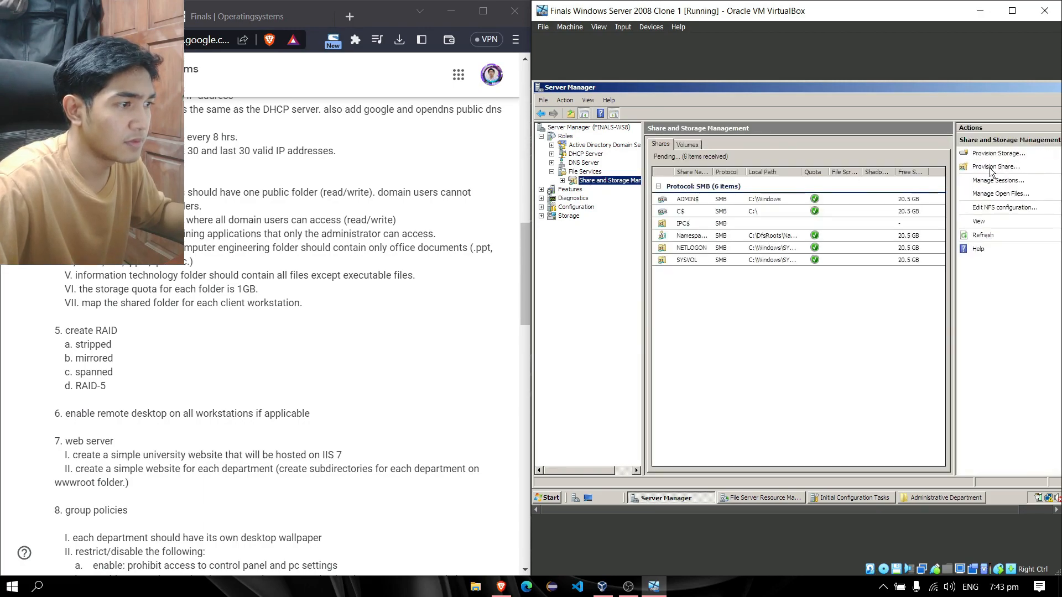
left_click(992, 166)
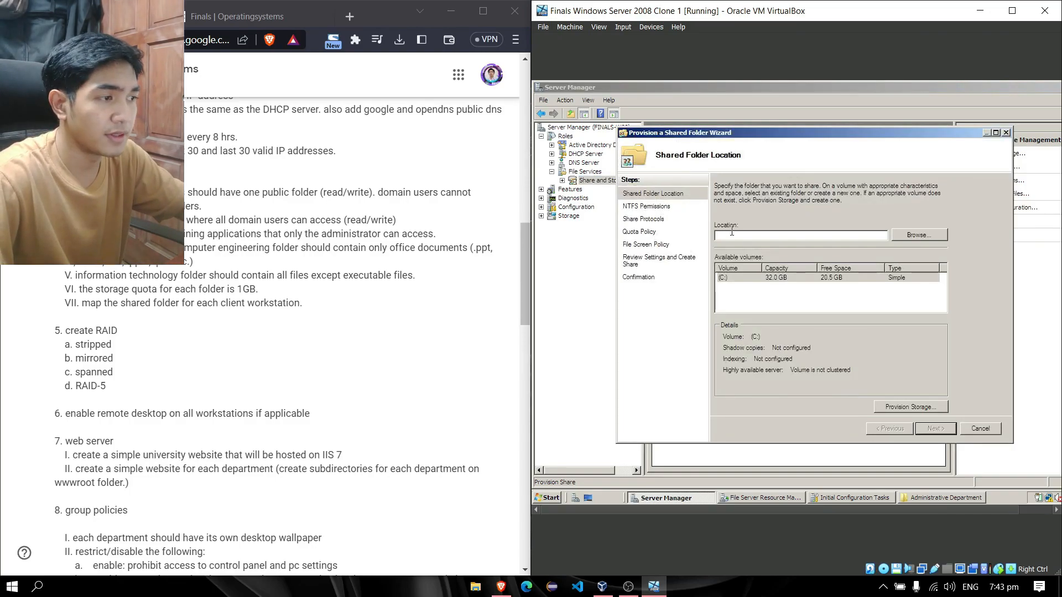
type("A")
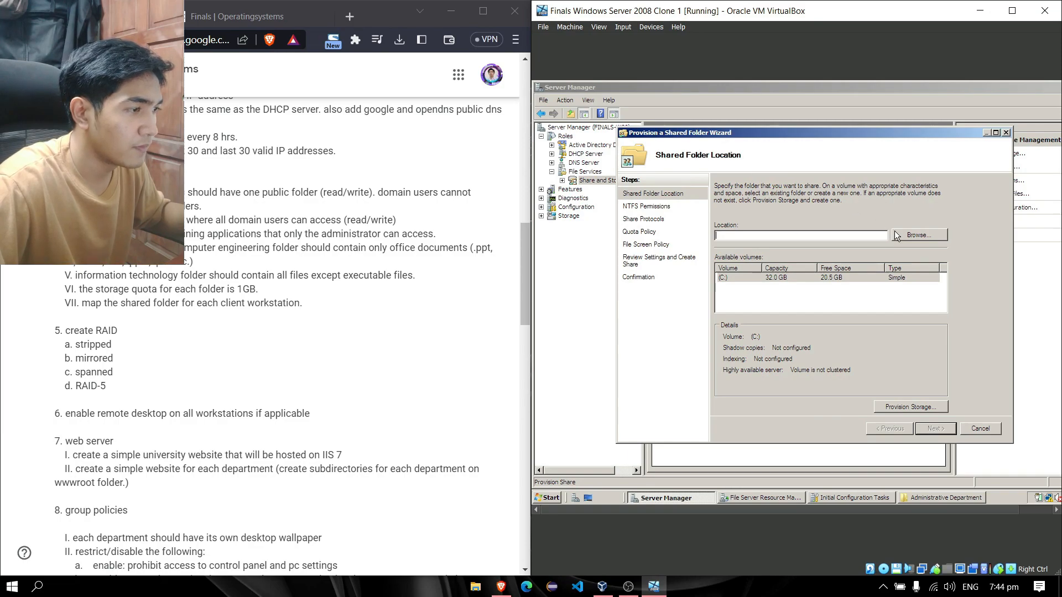
left_click(895, 233)
left_click(743, 258)
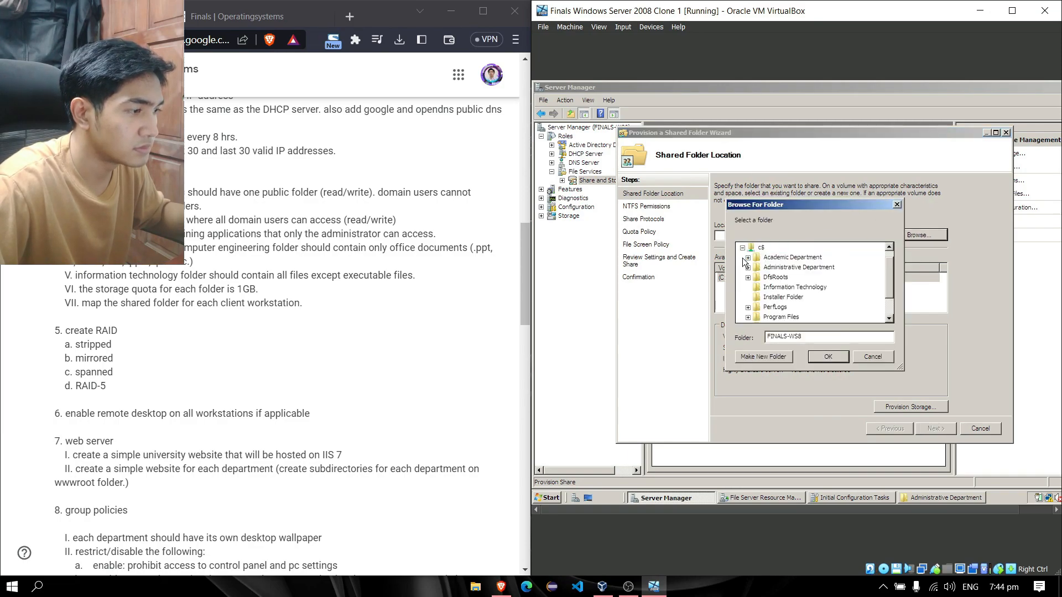
left_click(785, 258)
left_click(827, 357)
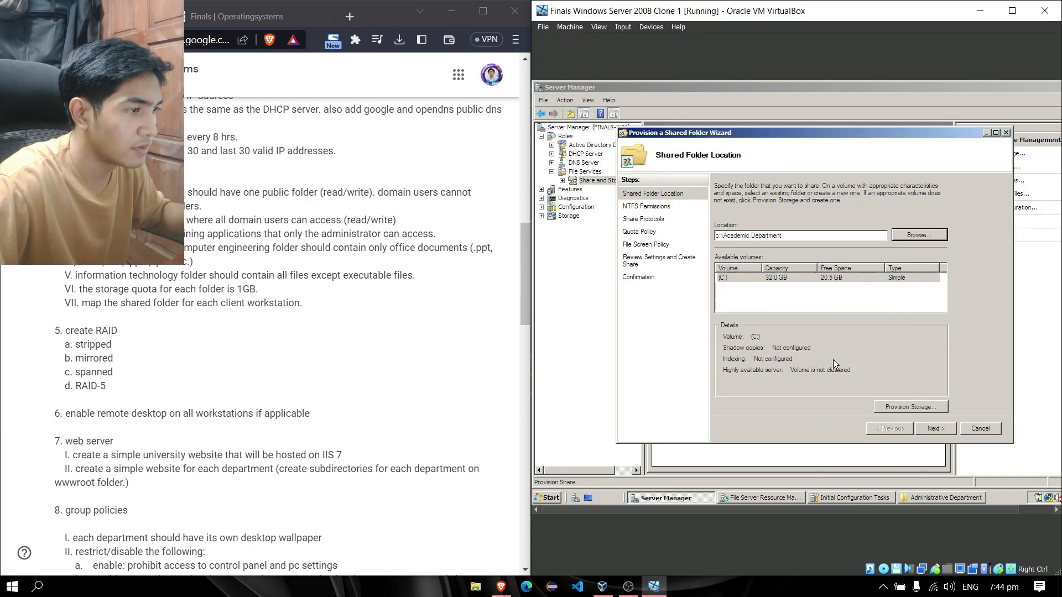
- Keep the folder's NTFS permissions and share Academic Department over both SMB and NFS with the default share names
left_click(943, 427)
left_click(942, 427)
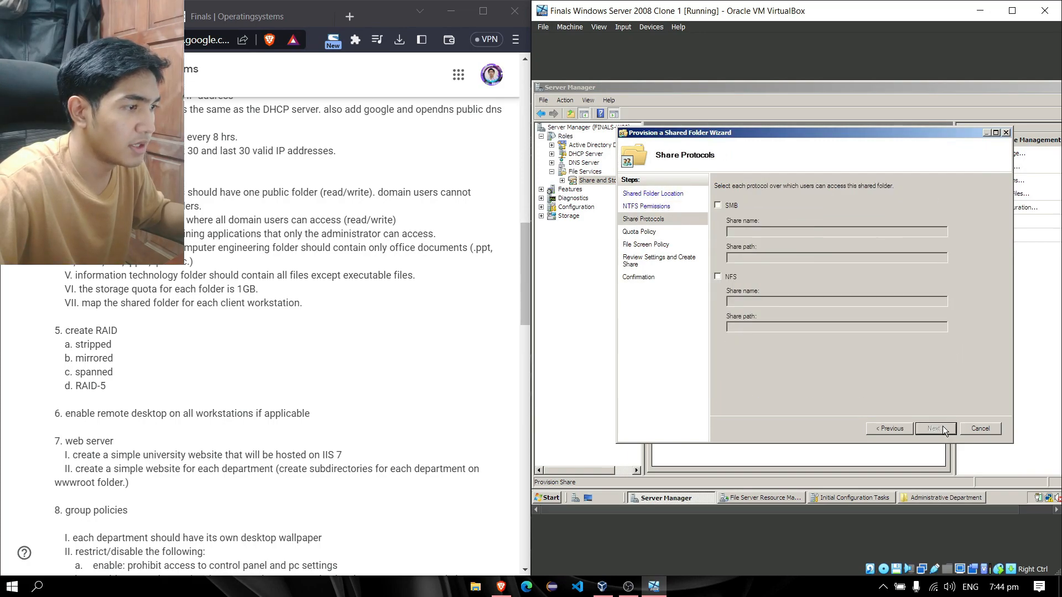
left_click(718, 205)
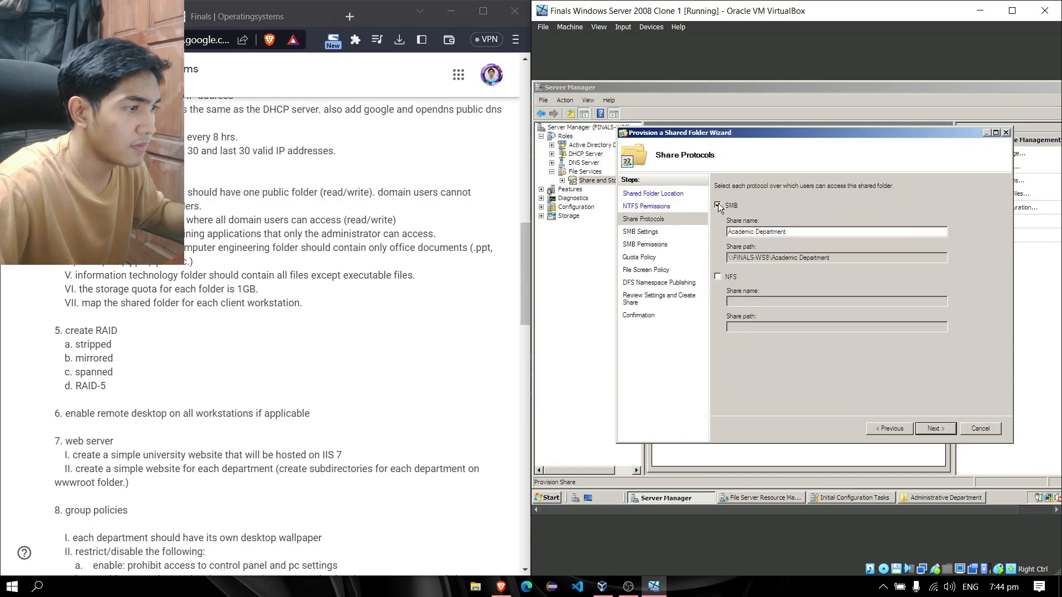
left_click(717, 276)
left_click(930, 427)
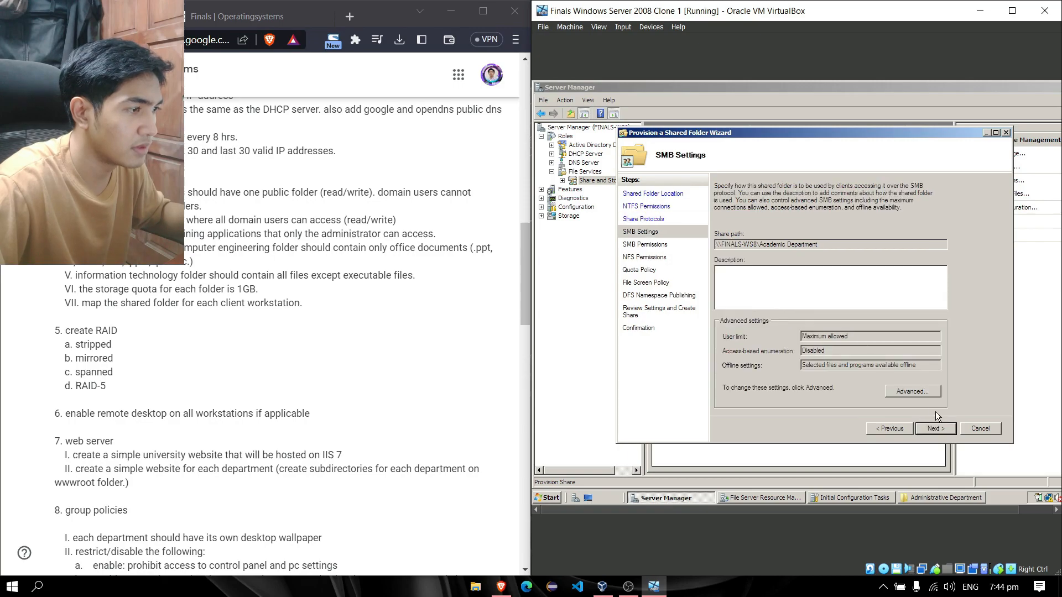
- Keep the default SMB settings, choose custom share permissions for Academic Department, and remove the Everyone entry
left_click(940, 428)
left_click(940, 432)
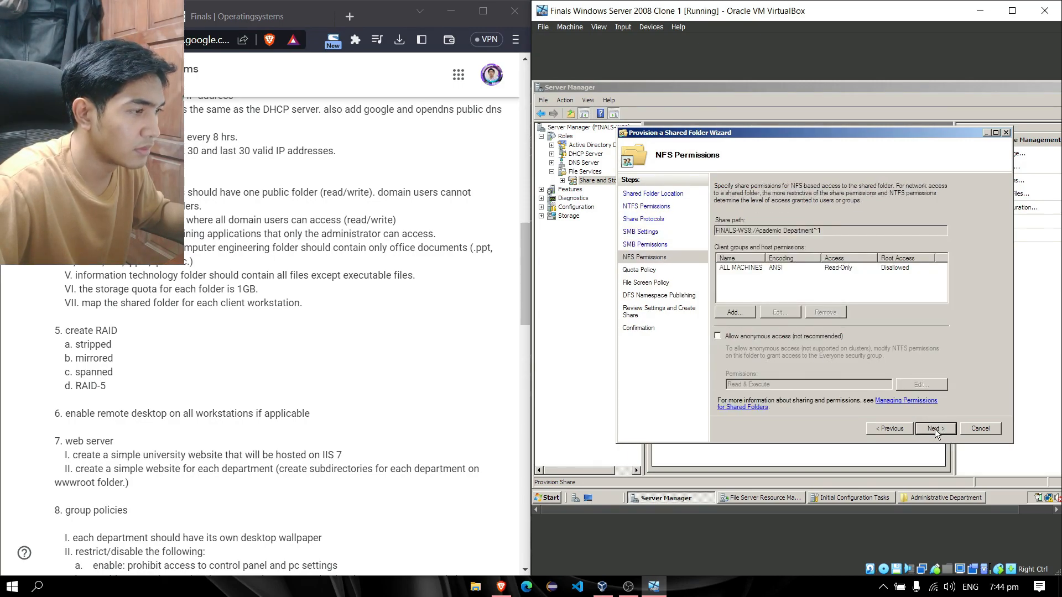
left_click(935, 429)
left_click(901, 429)
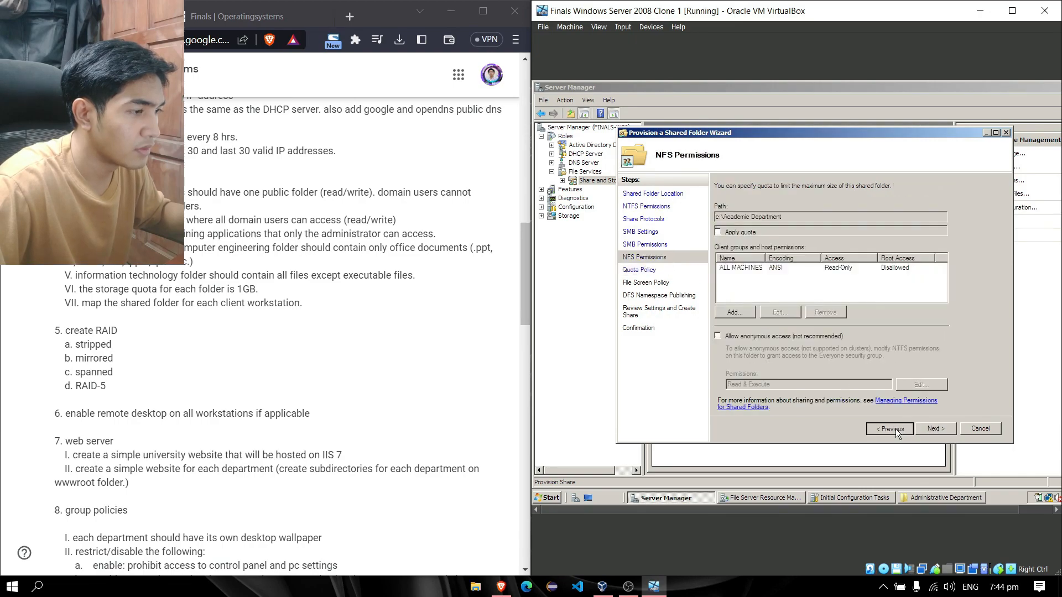
left_click(894, 428)
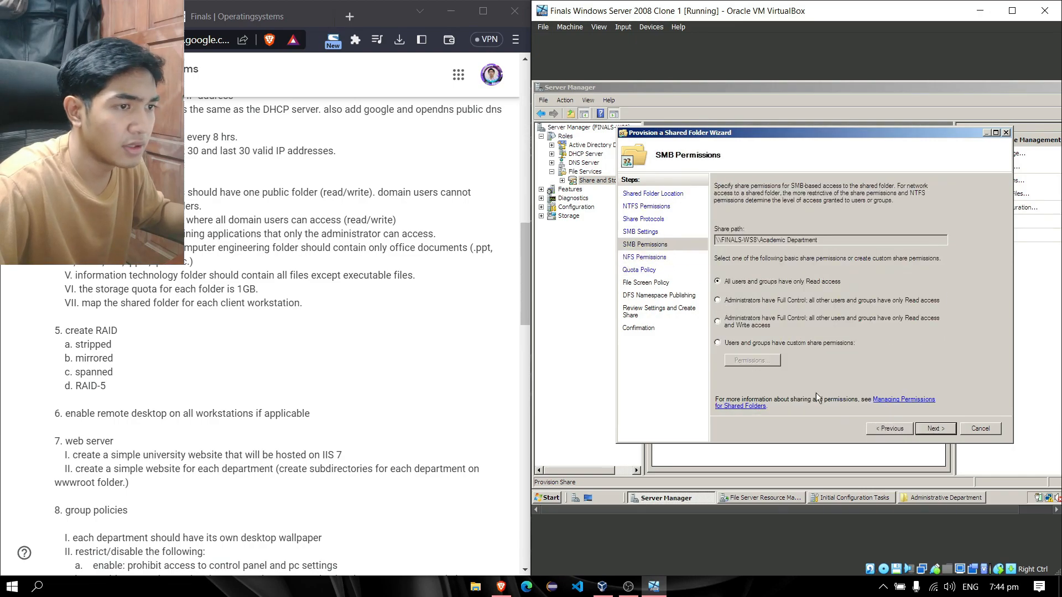
left_click(722, 344)
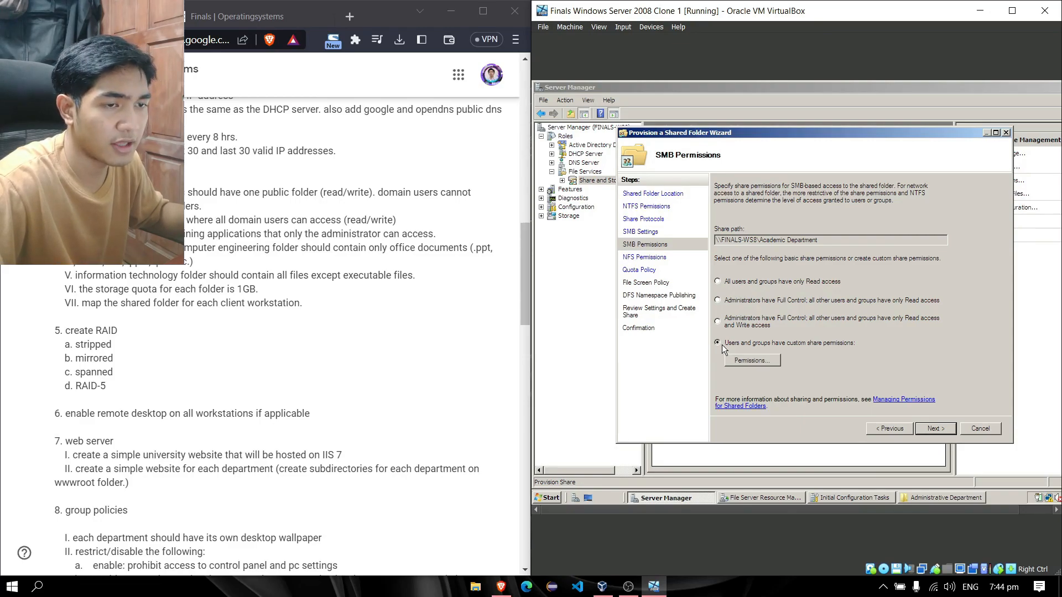
left_click(763, 362)
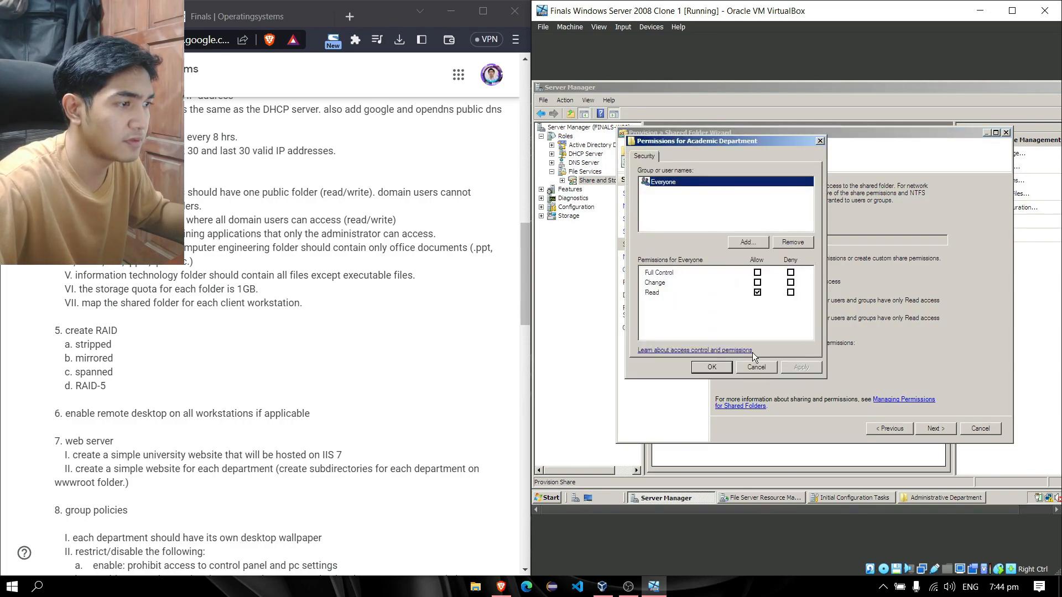
left_click(790, 243)
- Start adding a permission entry for the share and limit the object types to Computers only
left_click(746, 243)
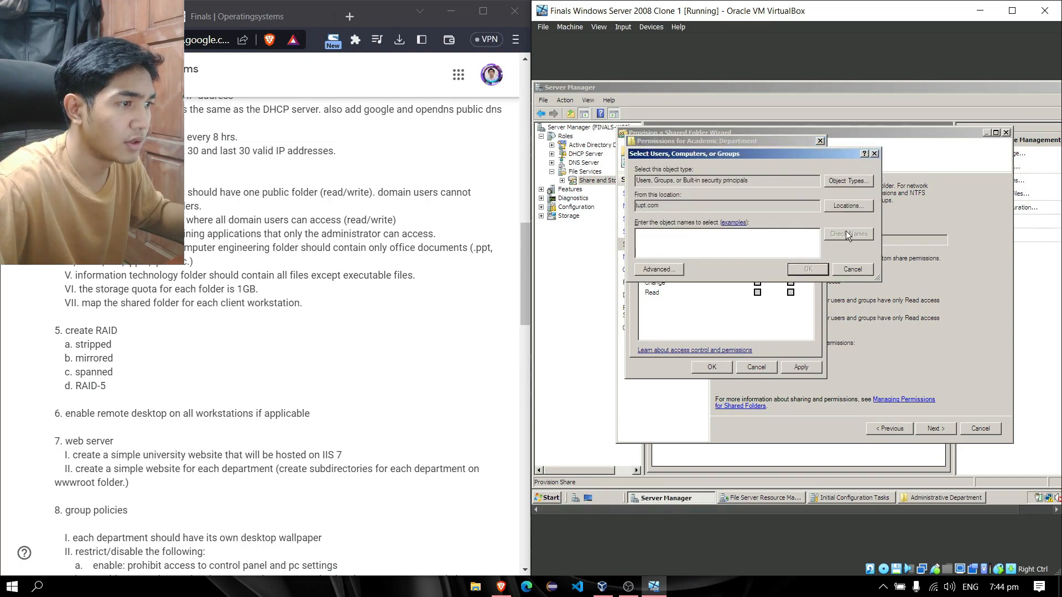
left_click(847, 185)
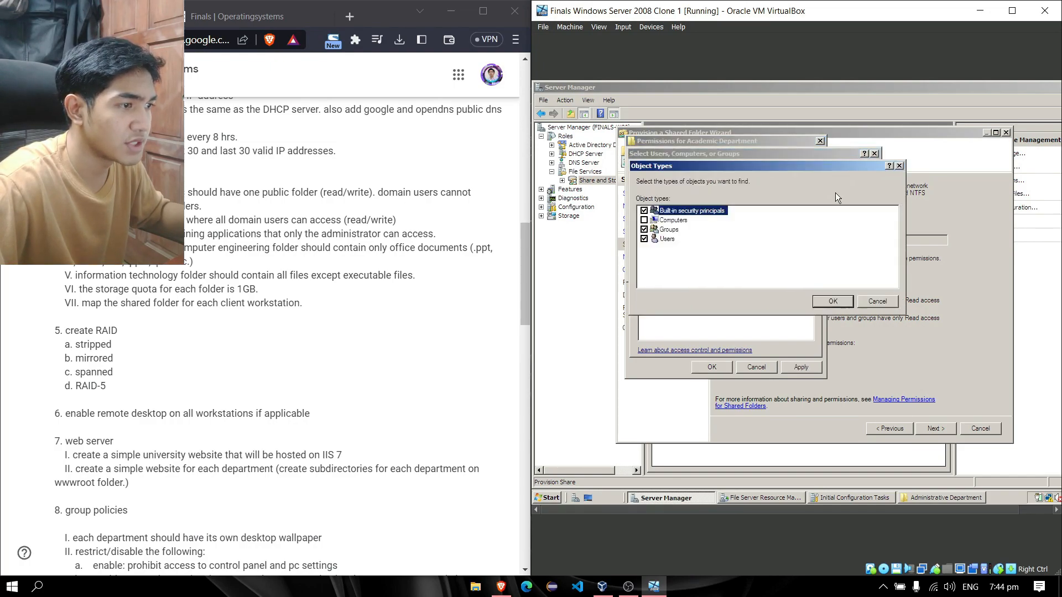
left_click(652, 221)
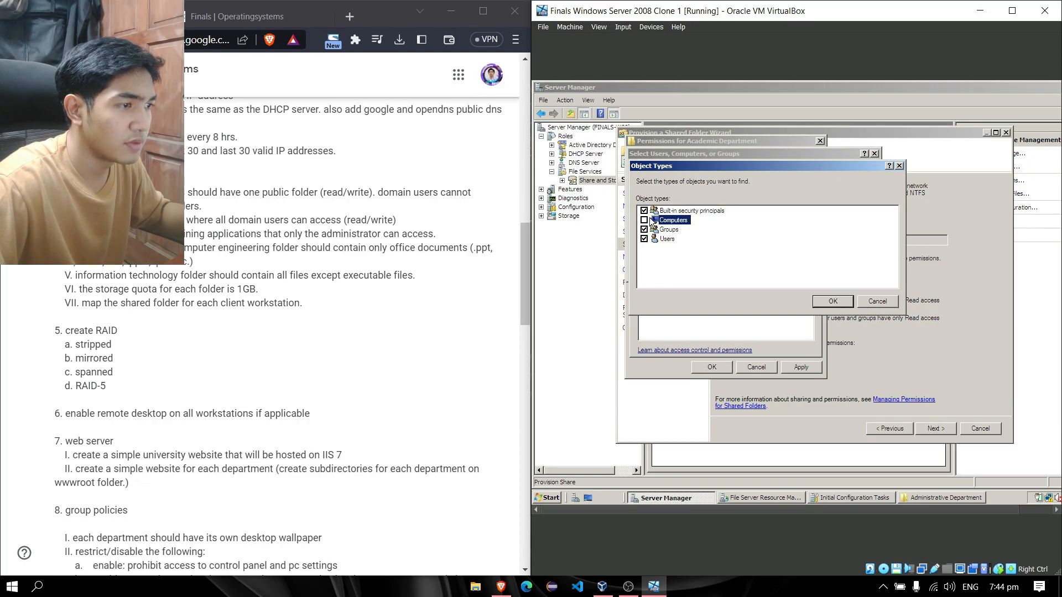
left_click(644, 220)
left_click(644, 210)
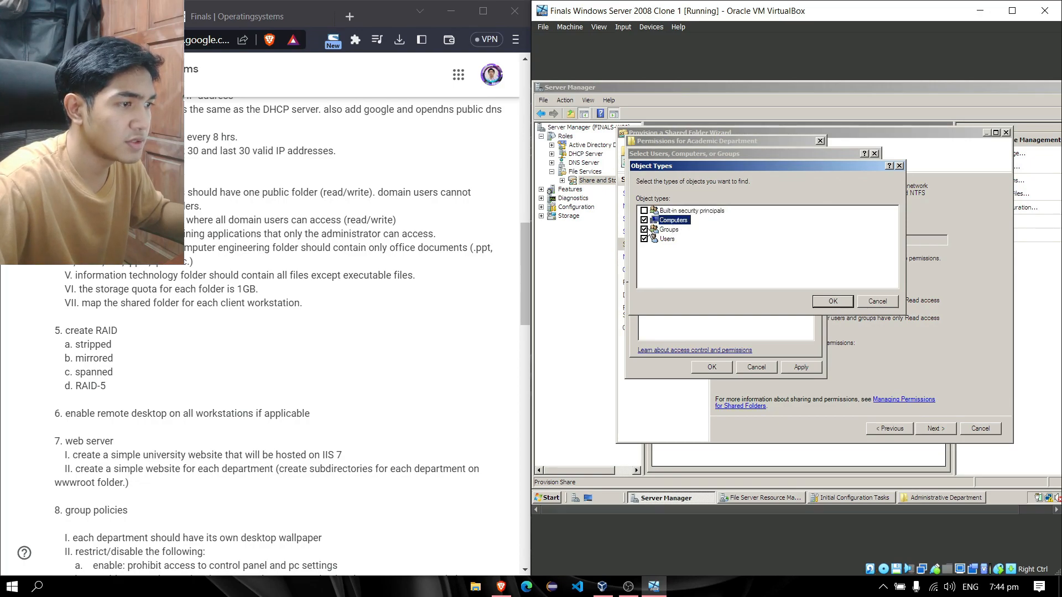
left_click(644, 230)
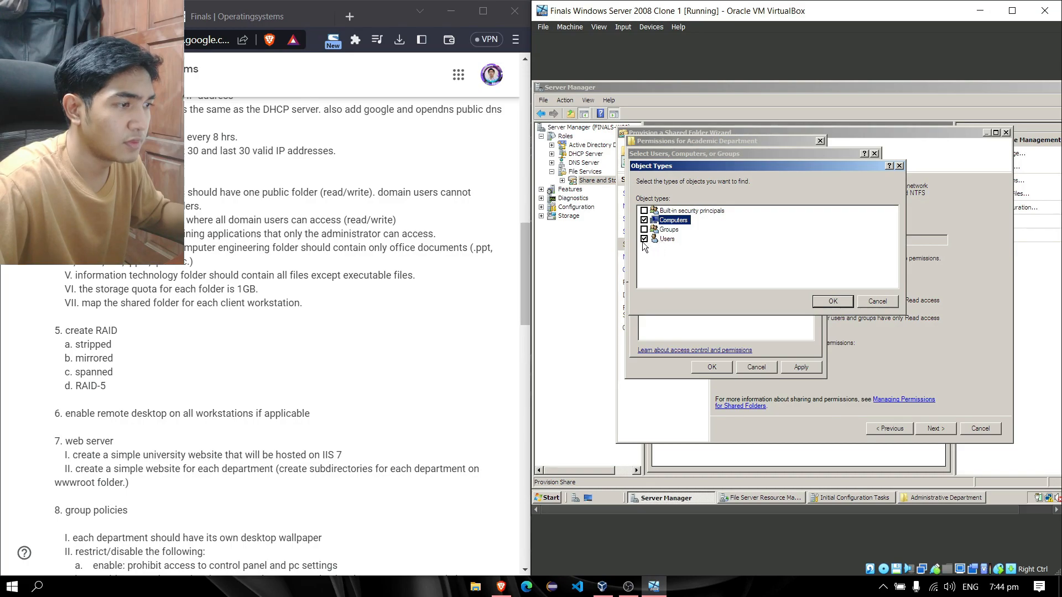
left_click(644, 239)
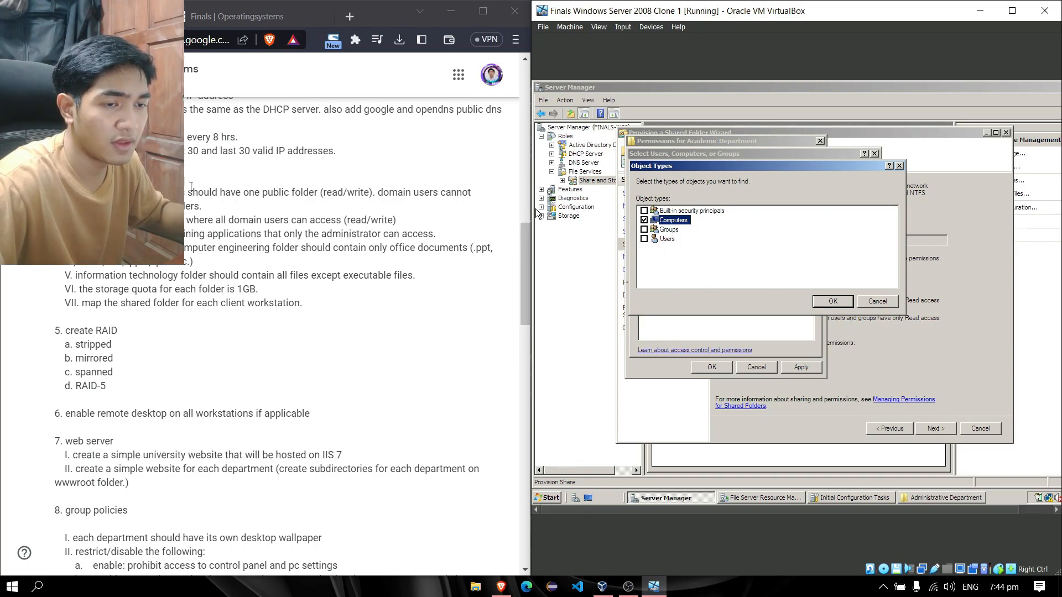
left_click_drag(301, 303, 65, 303)
left_click_drag(294, 321, 81, 303)
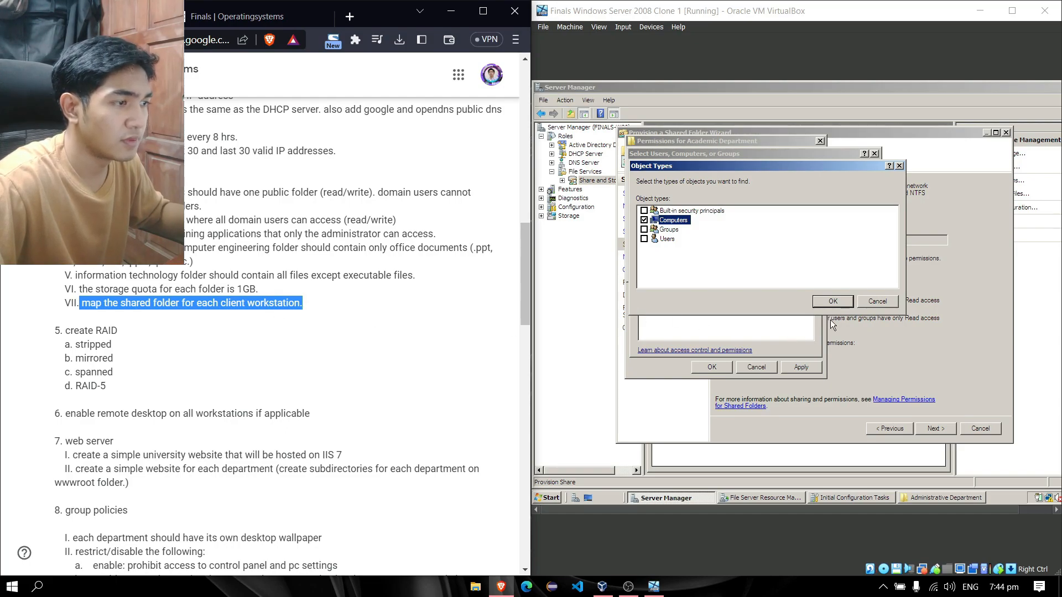
left_click(833, 302)
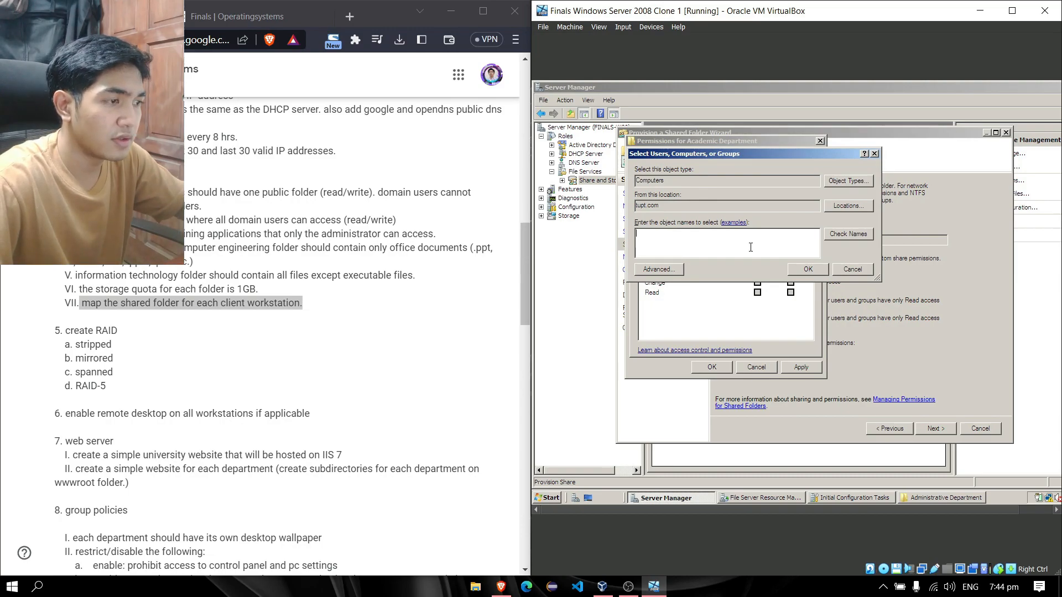
- Add the Academics computer to the Academic Department share's permission list and apply it
type("Academic")
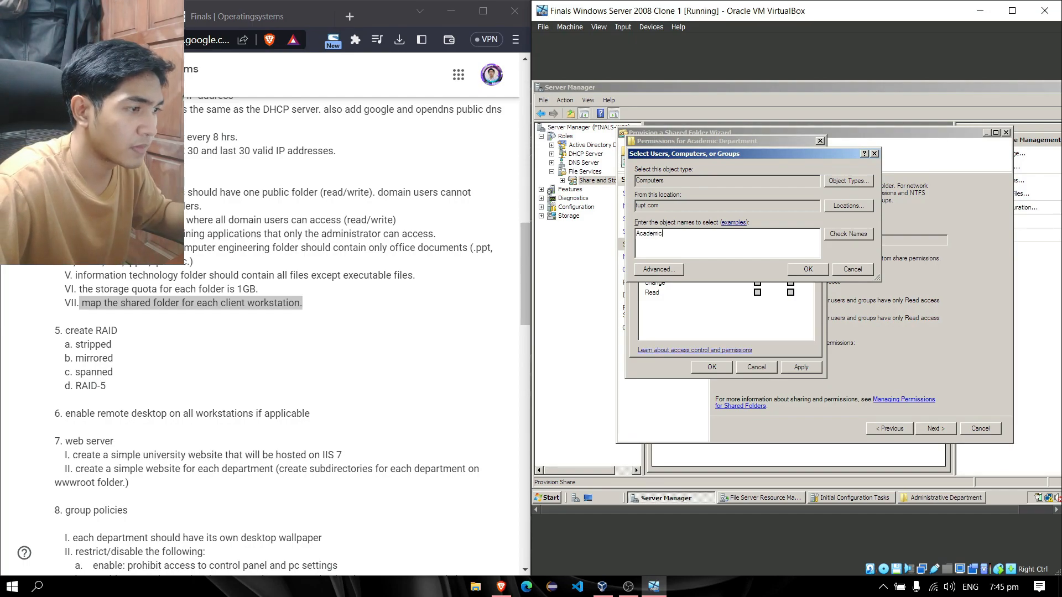
key("BackSpace")
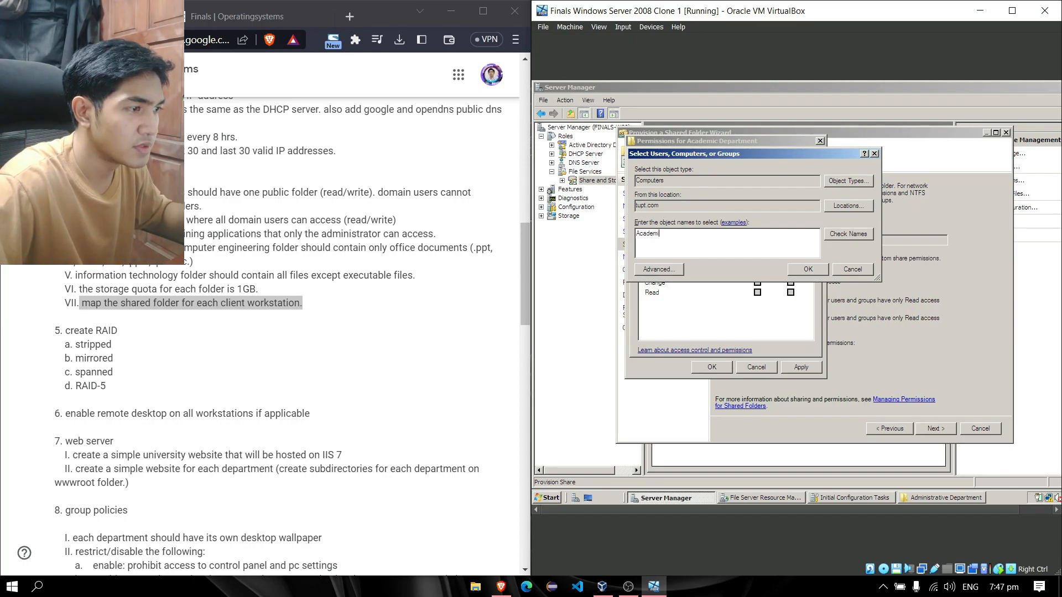
key("Return")
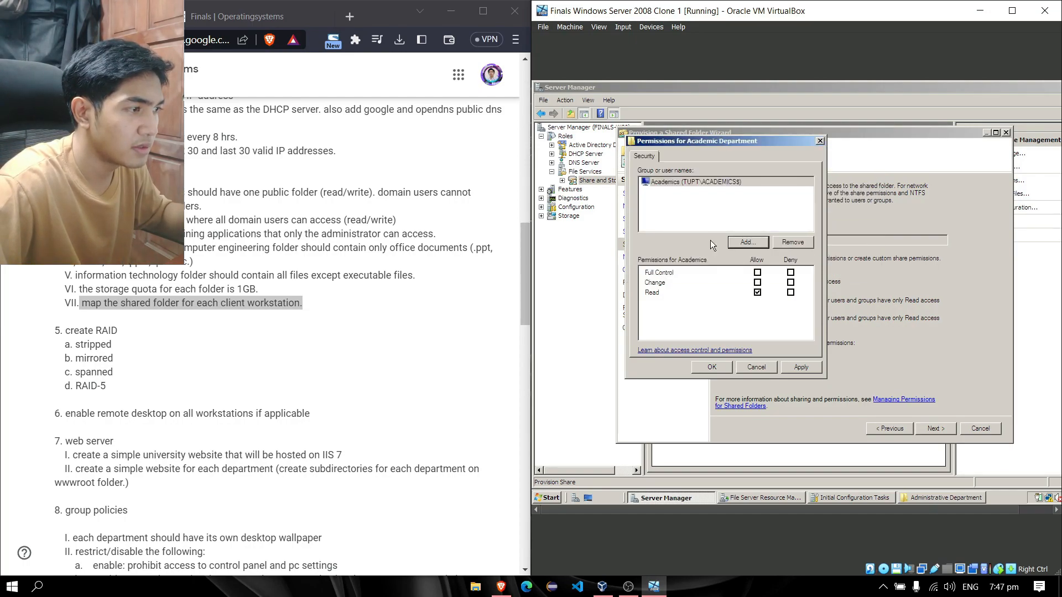
left_click(764, 244)
left_click(852, 267)
left_click(794, 366)
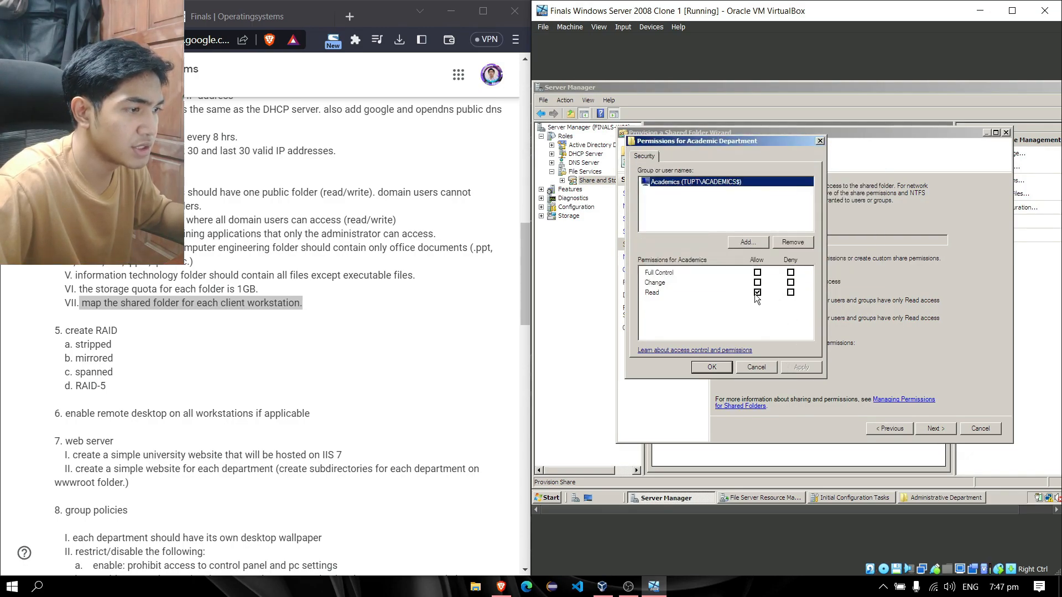
- Allow Academics Change access in addition to Read, and keep the default NFS permissions
left_click(757, 282)
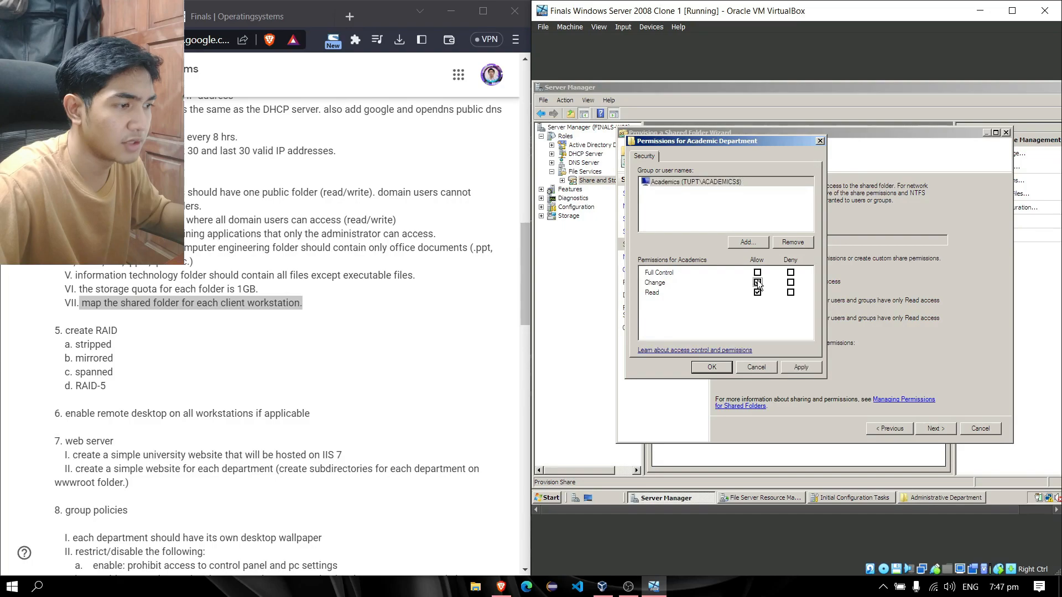
left_click(783, 367)
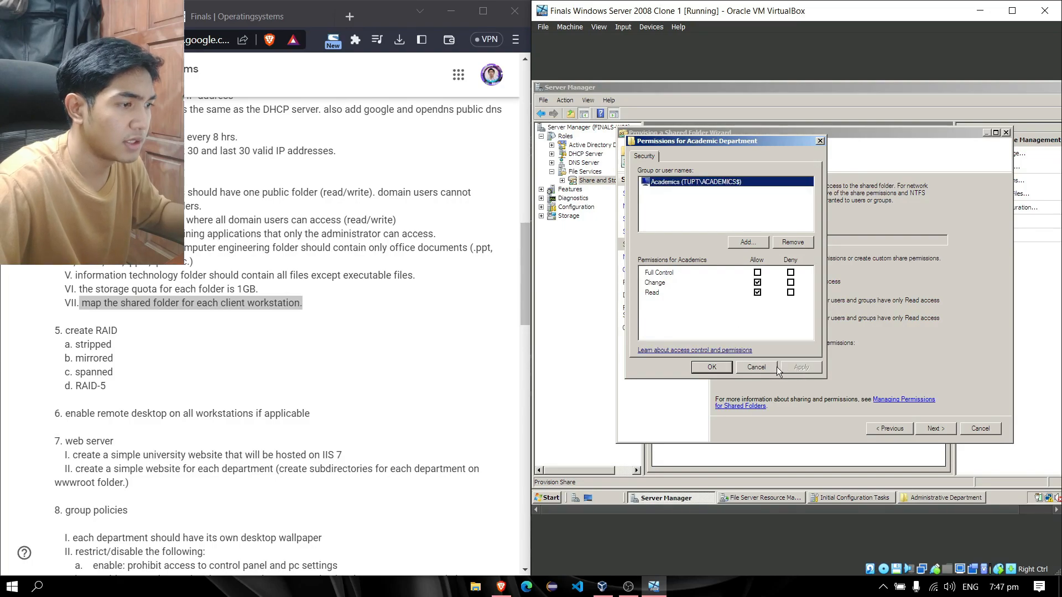
left_click(712, 367)
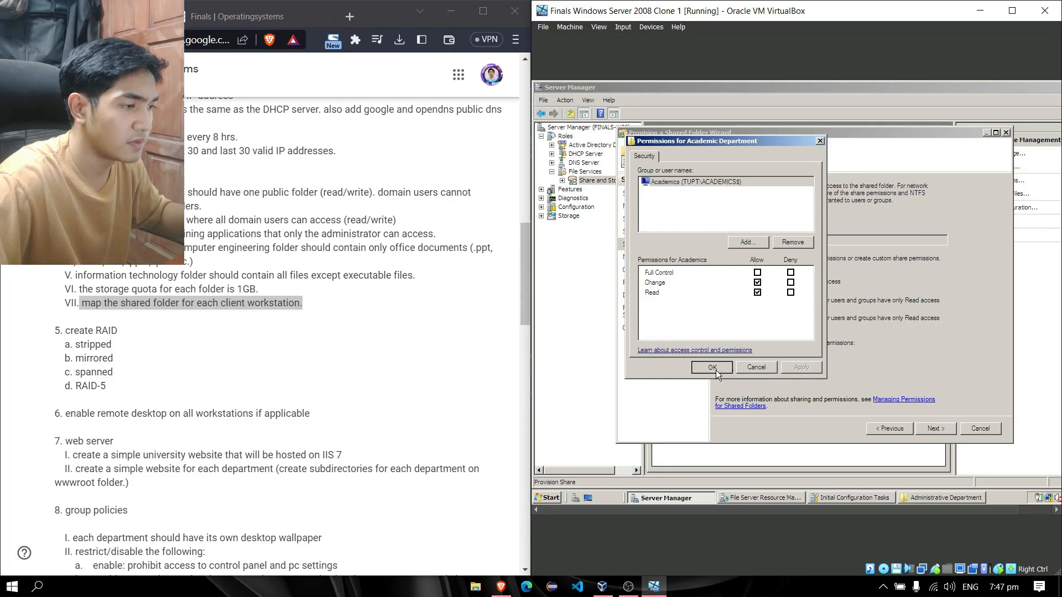
left_click(935, 428)
left_click(941, 426)
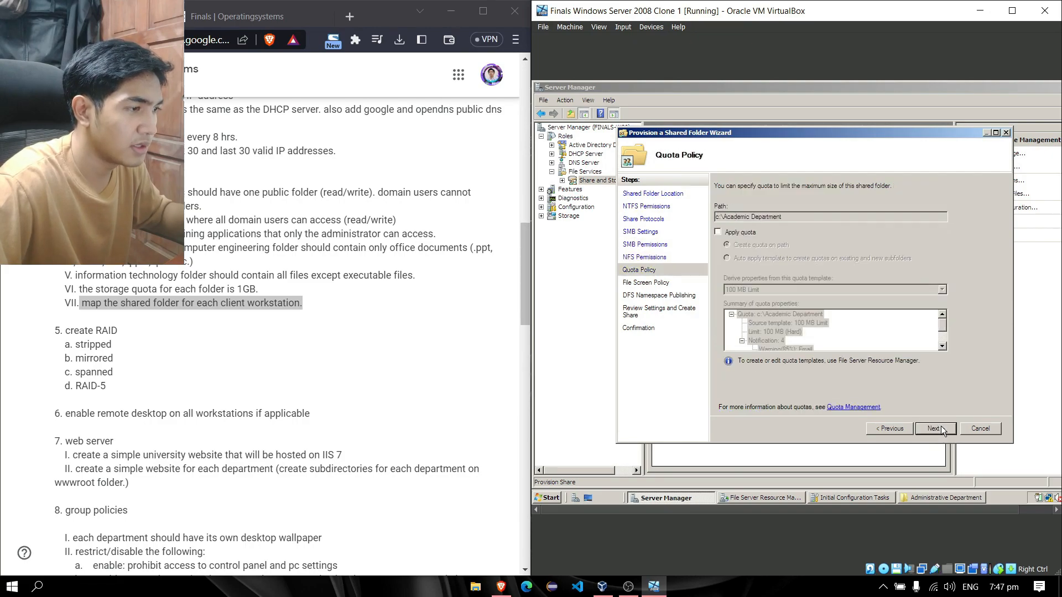
- Apply a quota on the Academic Department path using the 1GB Quota template
left_click(718, 232)
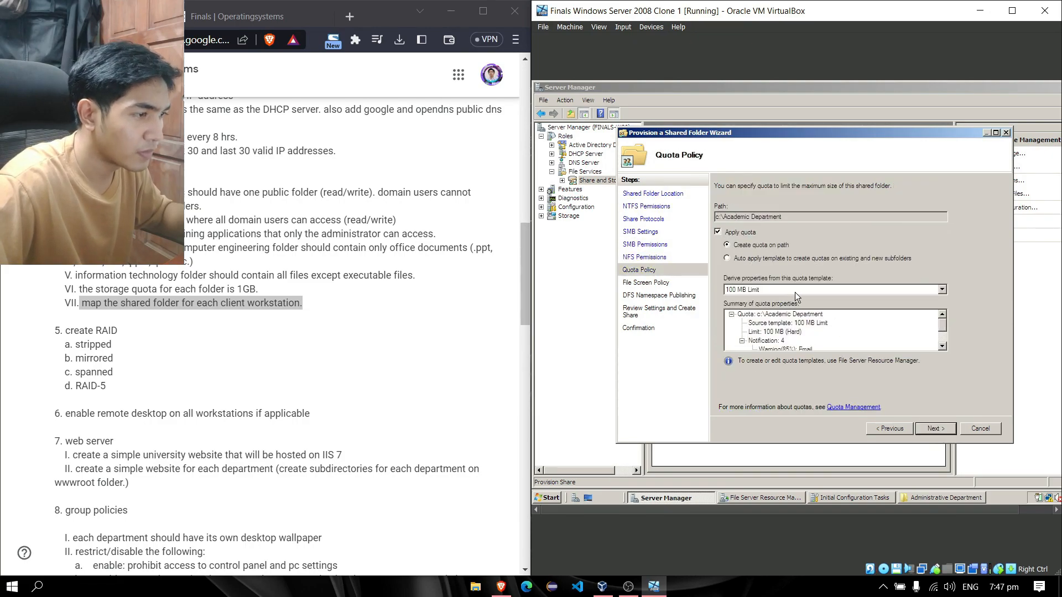
left_click(942, 289)
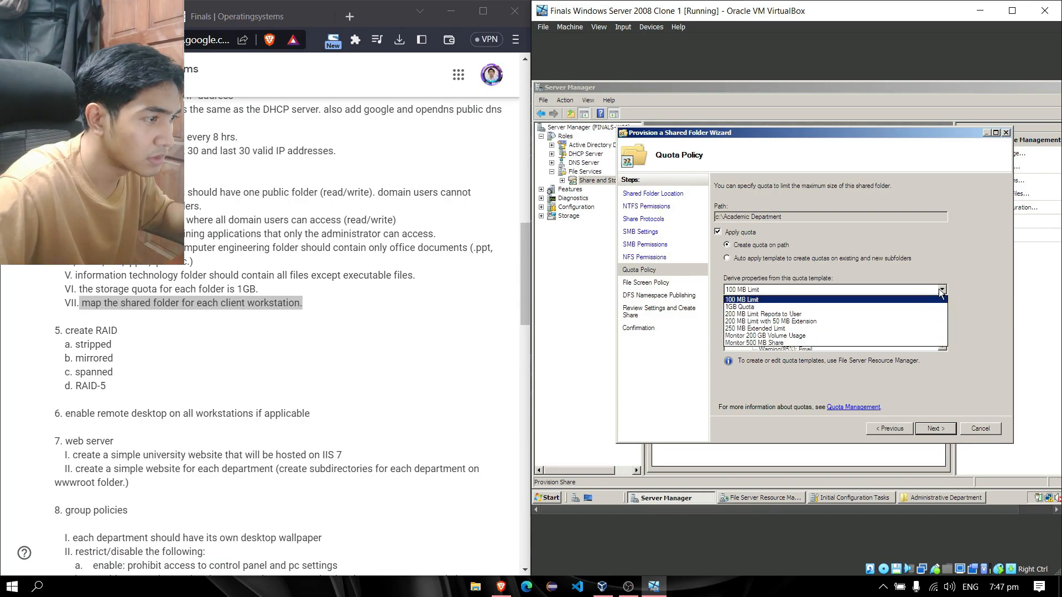
left_click(941, 290)
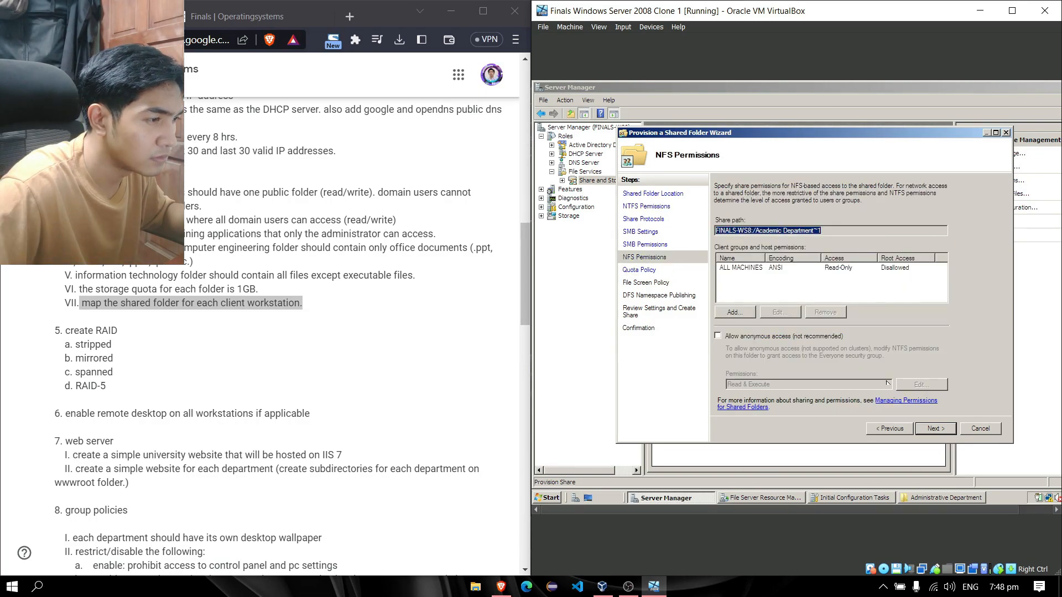
left_click(929, 429)
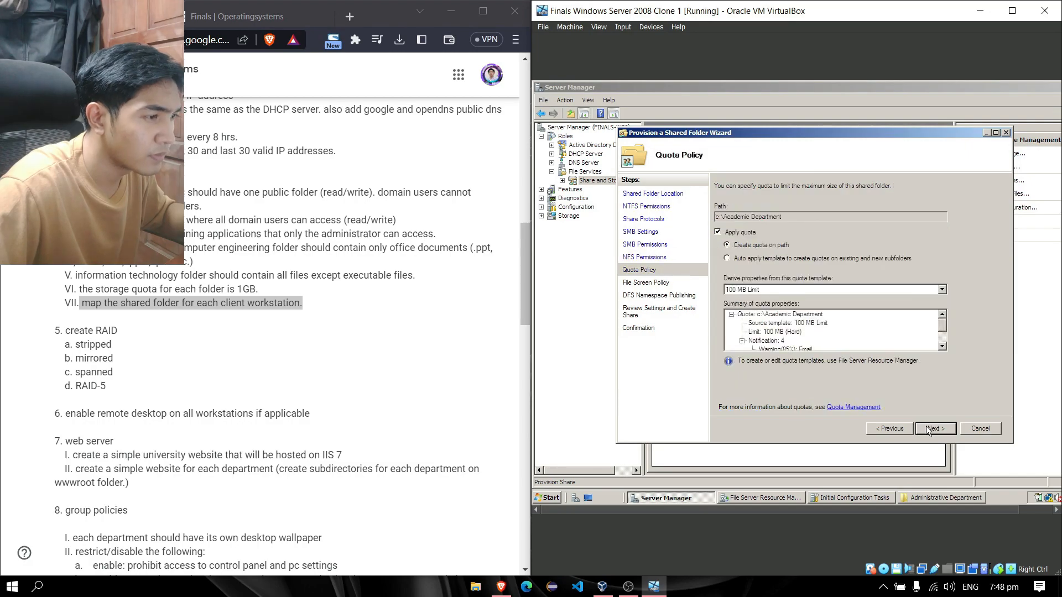
left_click(942, 289)
left_click(904, 306)
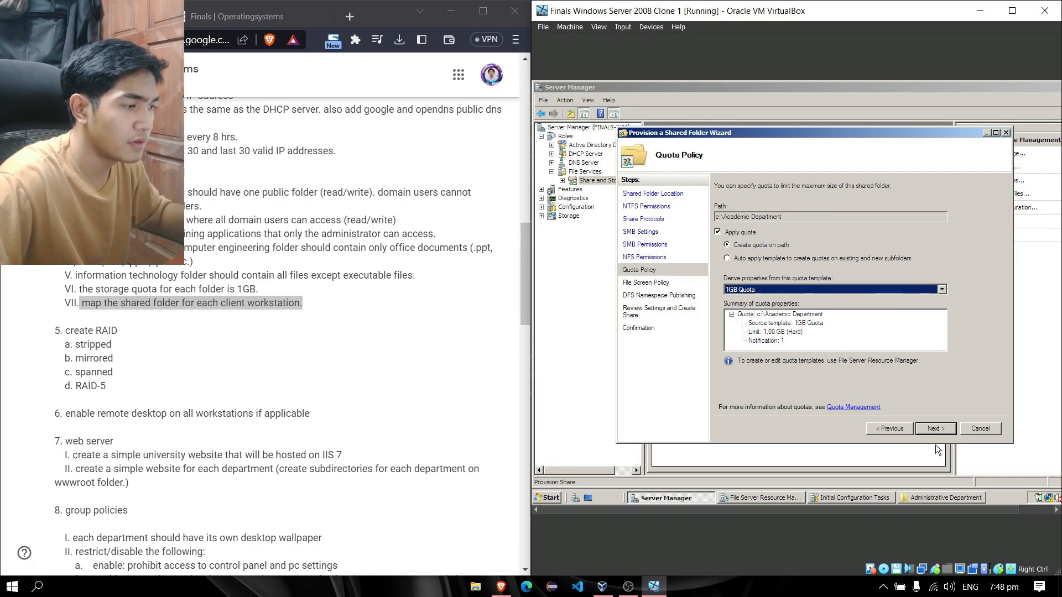
left_click(934, 429)
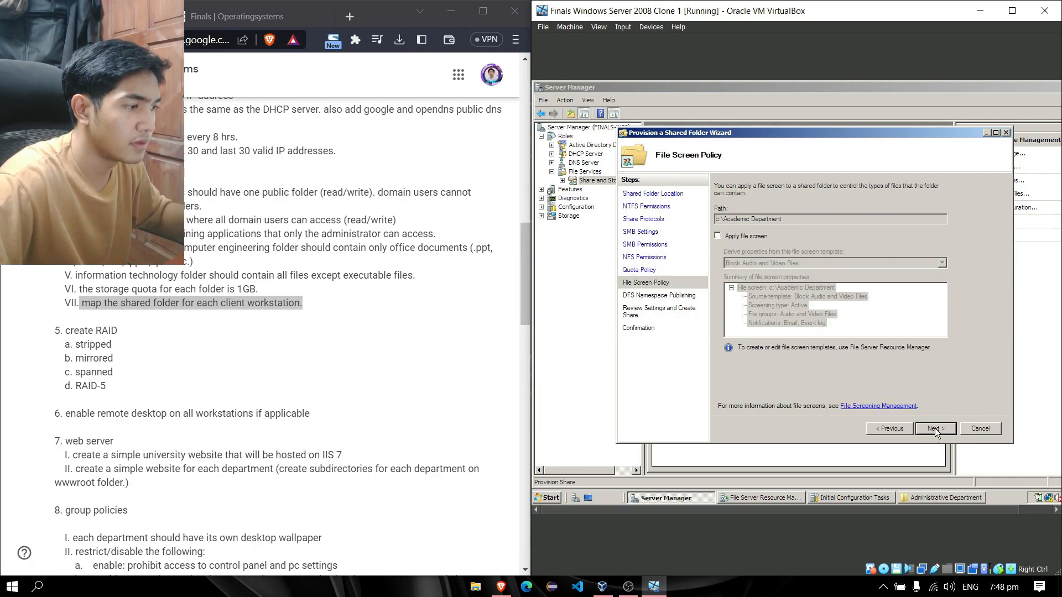
- Leave file screening and DFS namespace publishing off, create the Academic Department share, and close the wizard
left_click(935, 428)
left_click(935, 428)
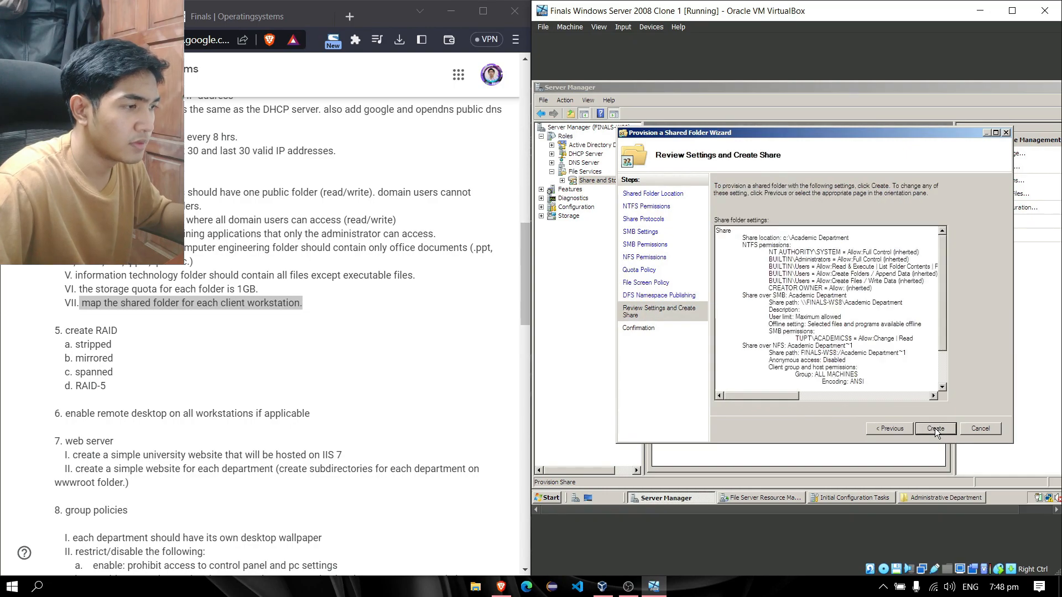
left_click(934, 428)
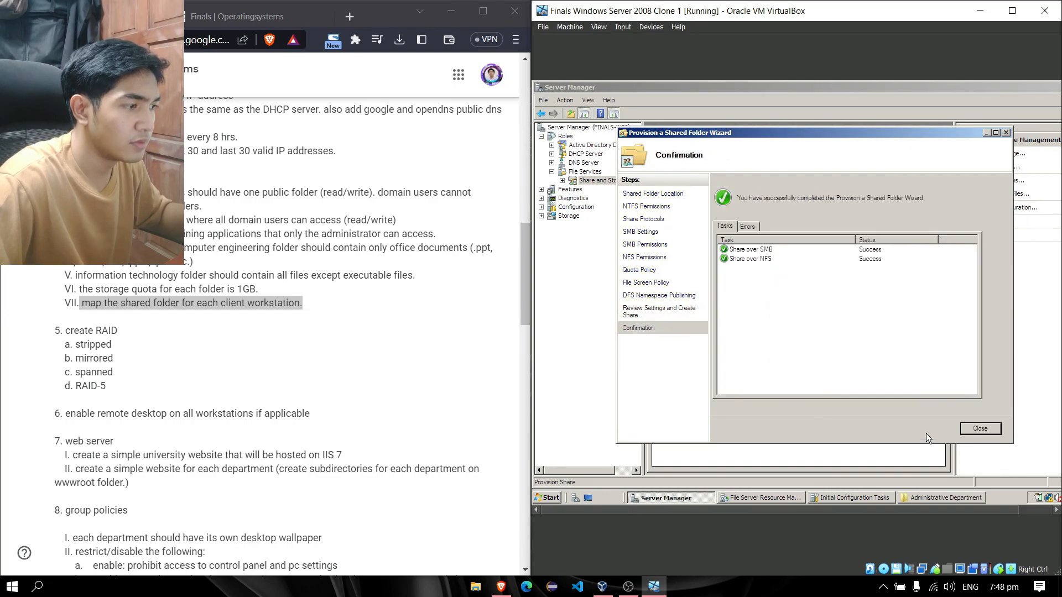
left_click(968, 432)
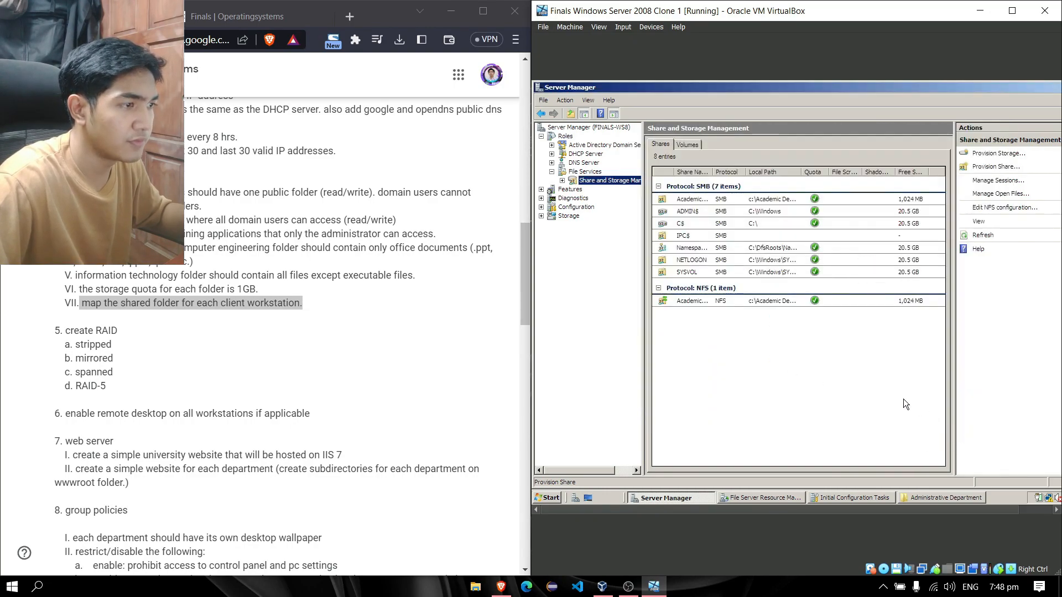
- Start provisioning another share with c:\Administrative Department as the shared folder location
left_click(995, 166)
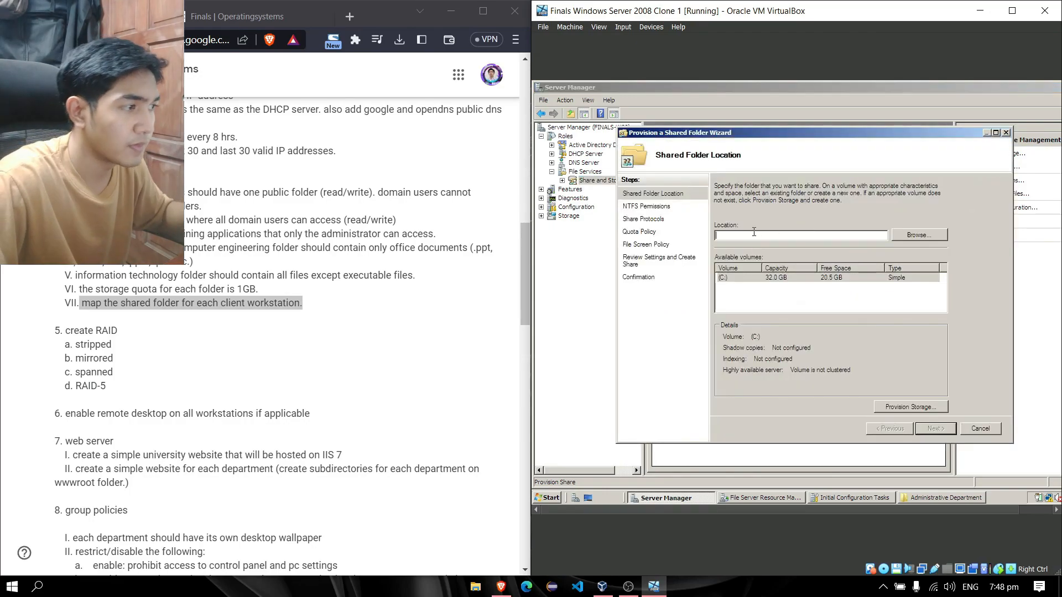
type("Admi")
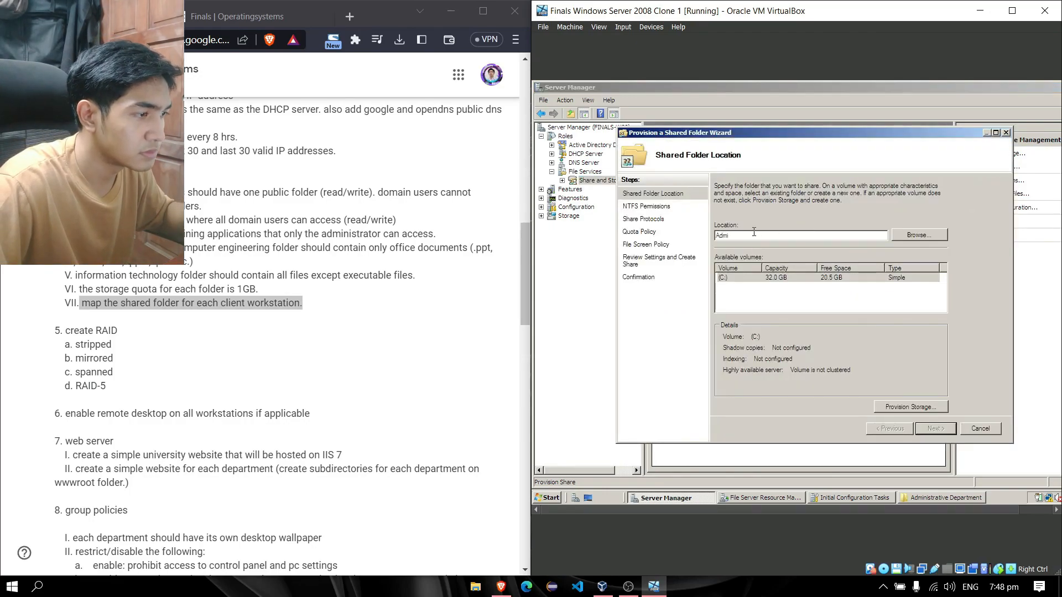
left_click(901, 234)
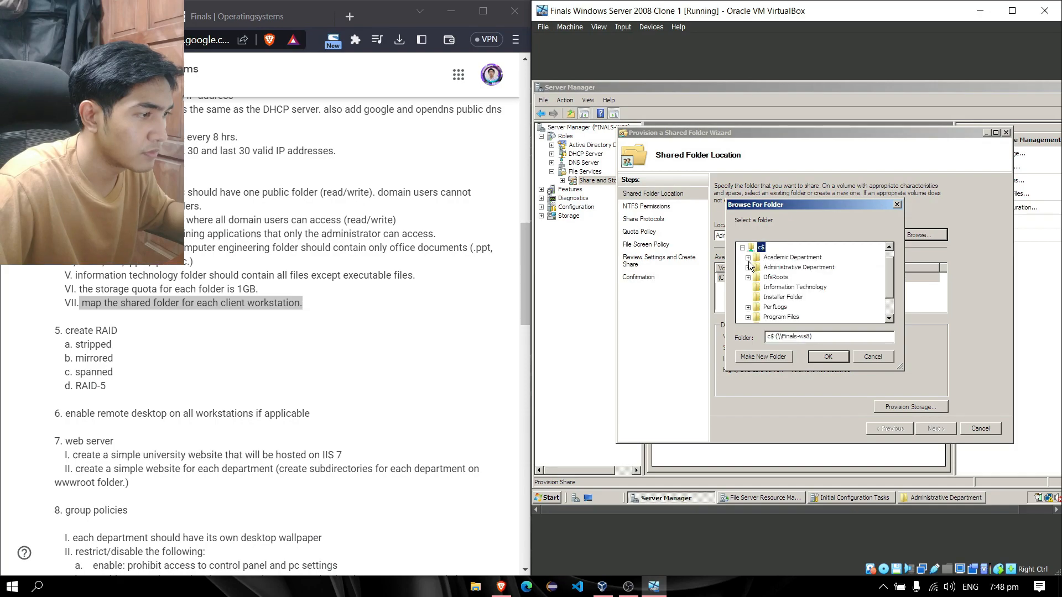
left_click(802, 267)
left_click(828, 356)
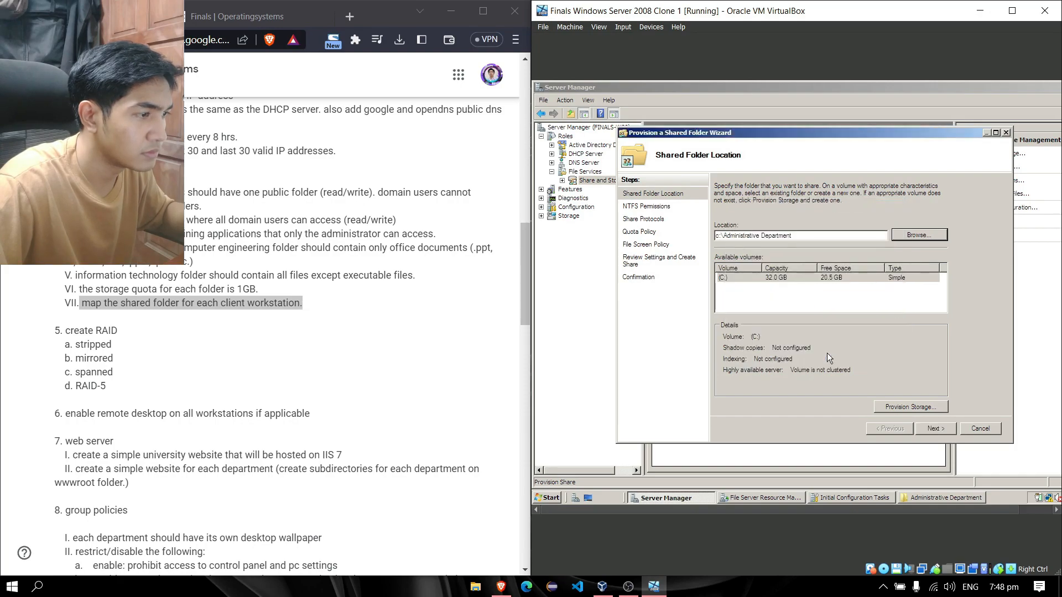
left_click(935, 428)
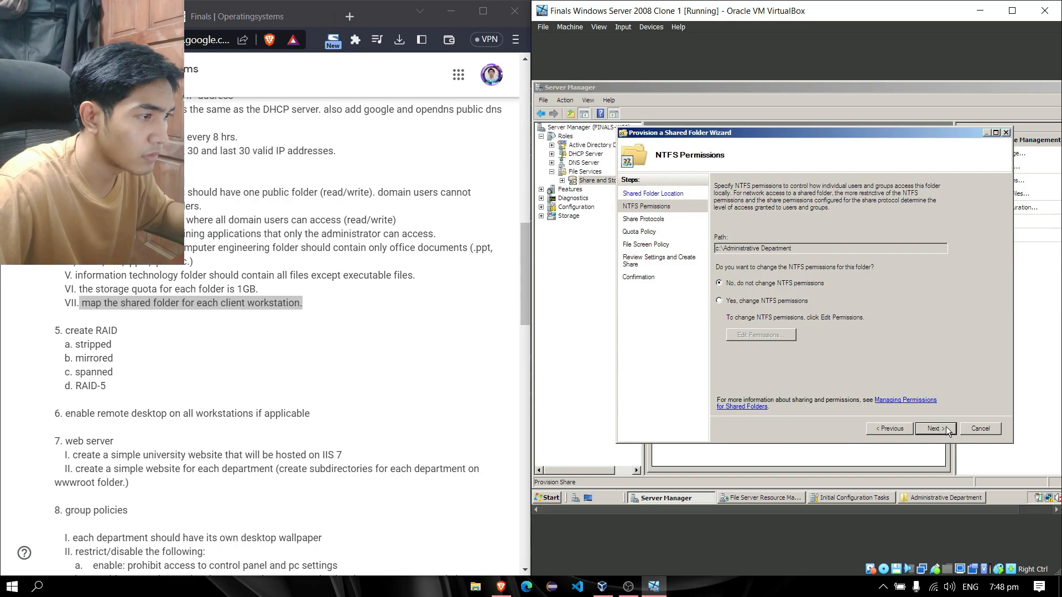
- Keep the NTFS permissions, share Administrative Department over both SMB and NFS, and accept the default SMB settings
left_click(940, 433)
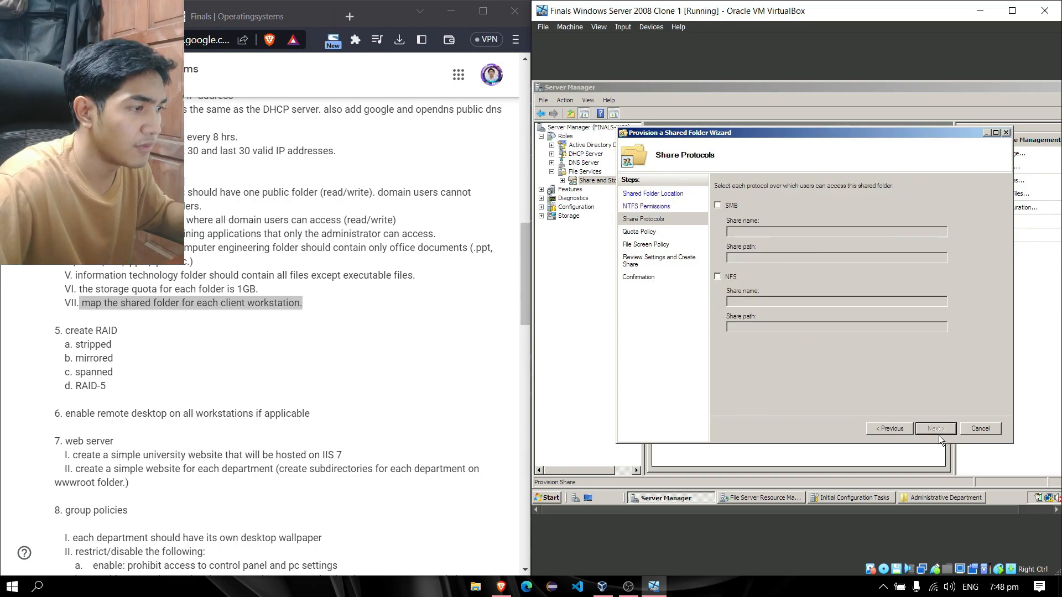
left_click(729, 278)
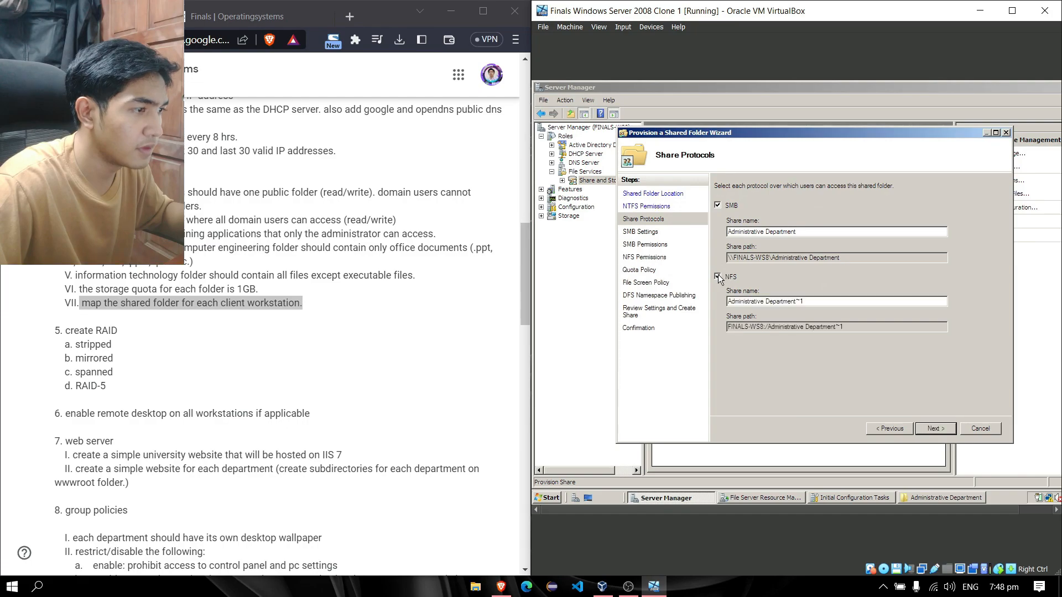
left_click(929, 434)
left_click(927, 432)
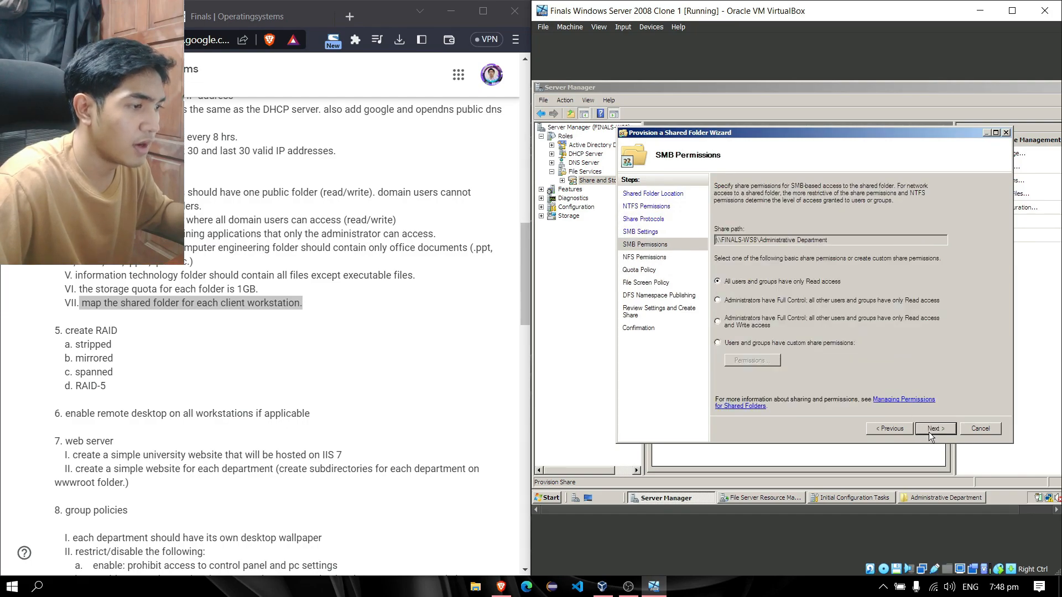
- Choose custom SMB share permissions and replace Everyone with the Administrative computer, limiting the object types to Computers
left_click(743, 344)
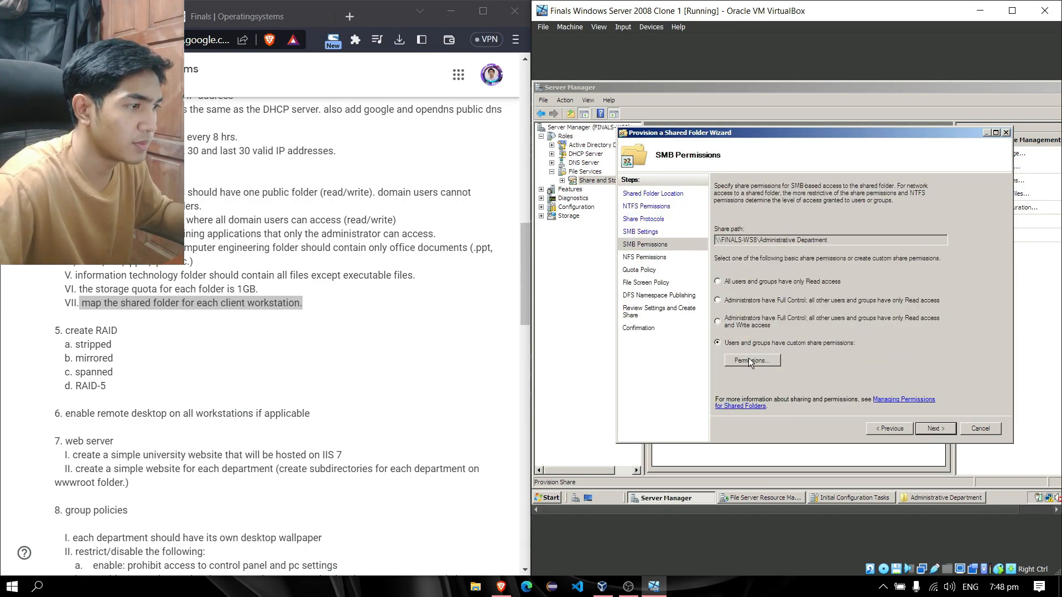
left_click(750, 361)
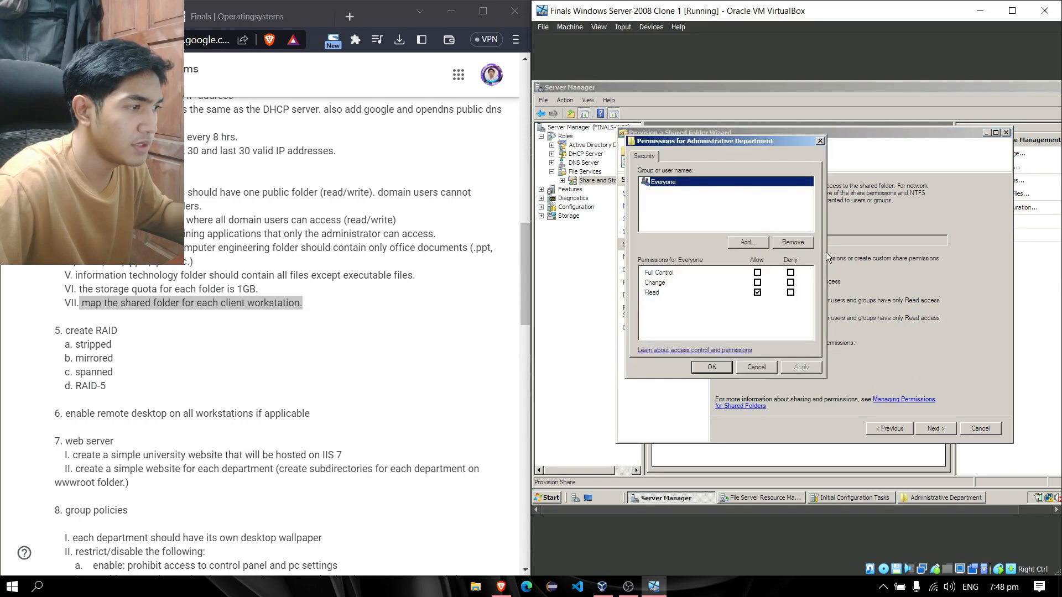
left_click(747, 242)
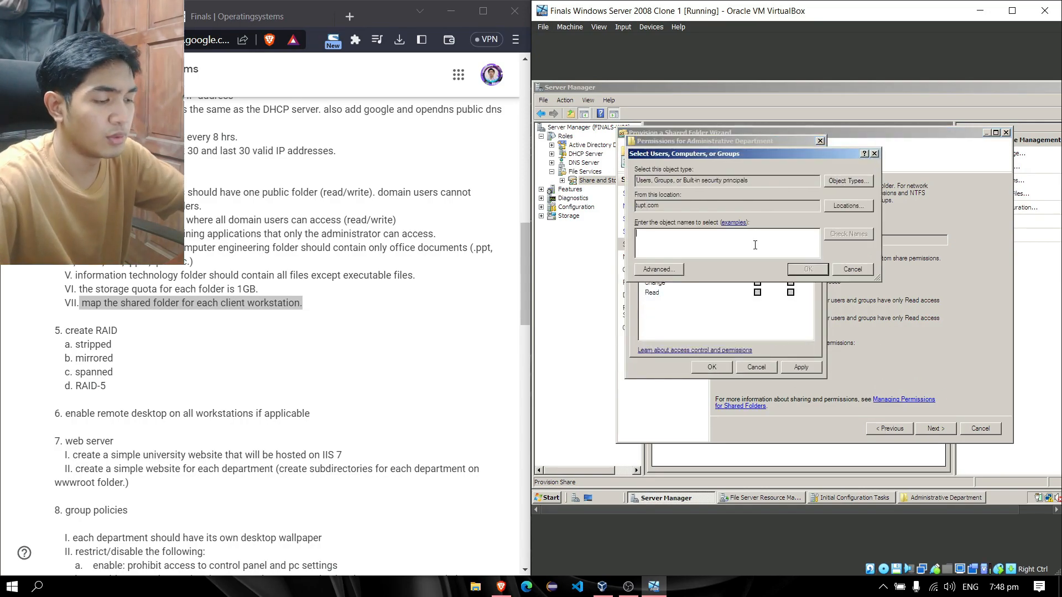
type("Ad")
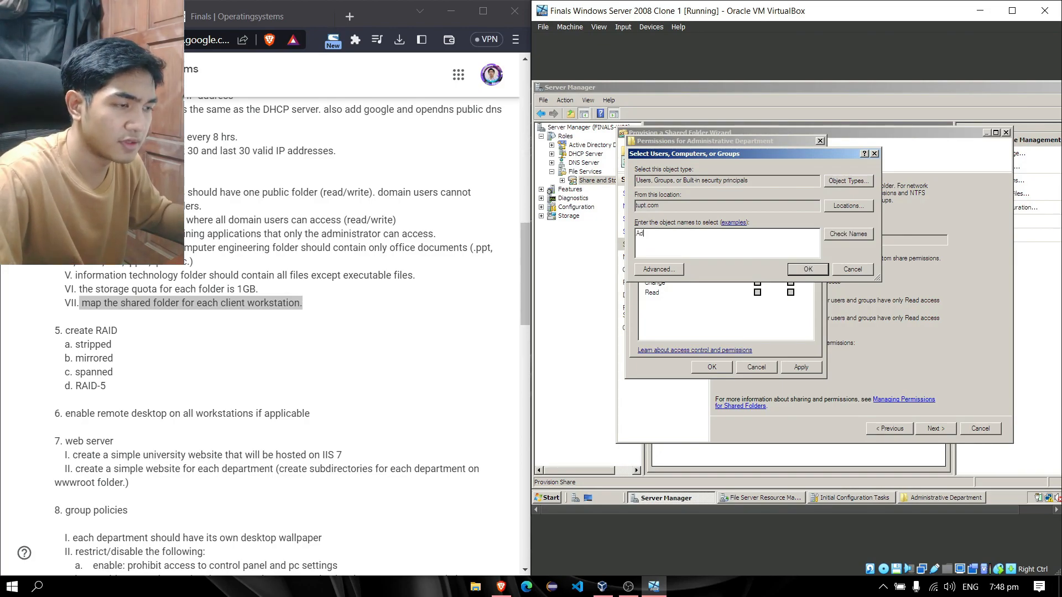
type("mini")
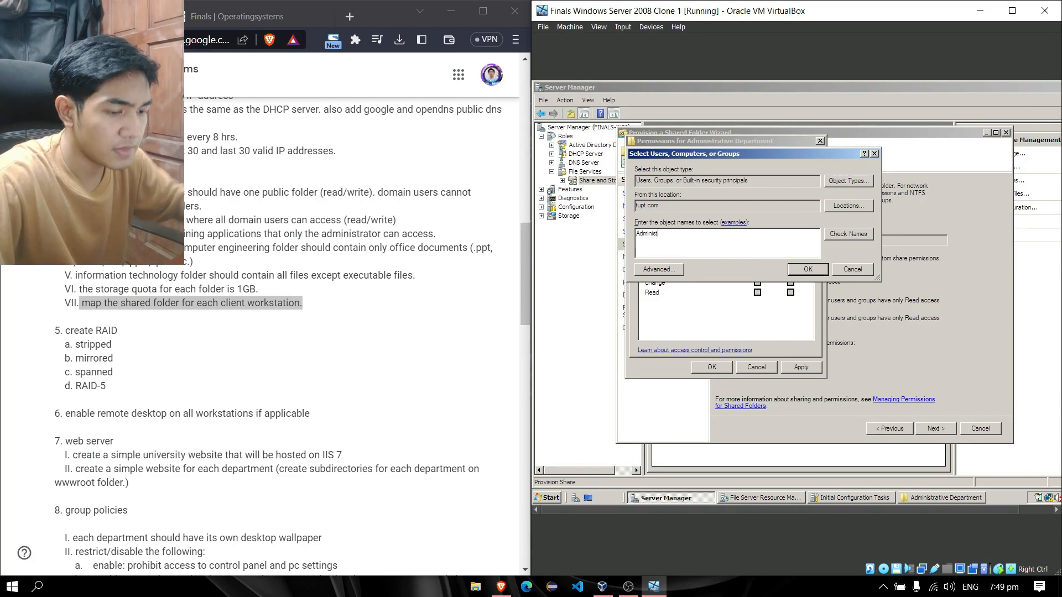
type("st")
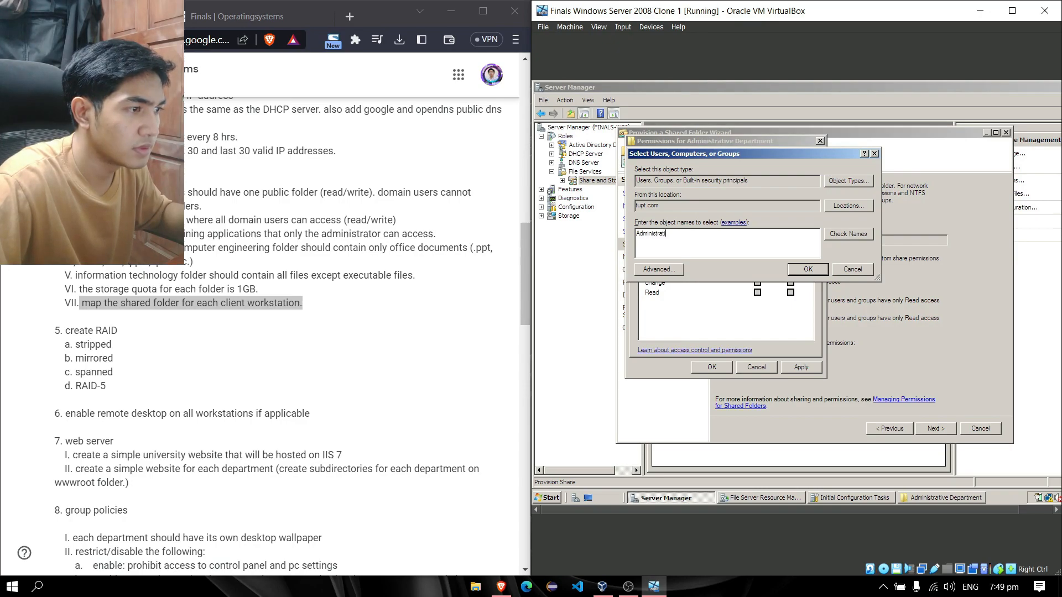
left_click(867, 182)
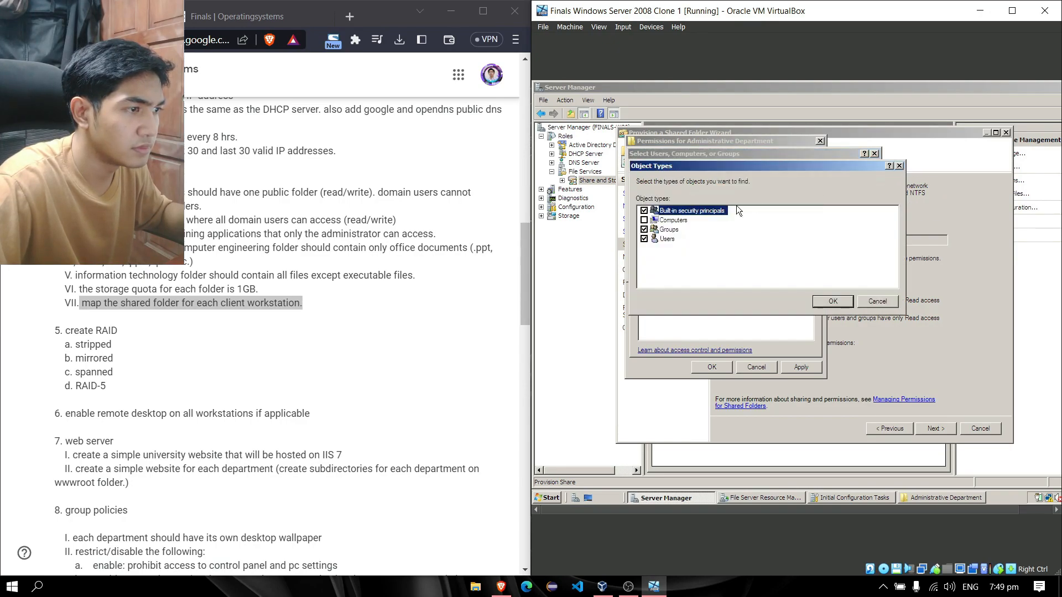
left_click(667, 220)
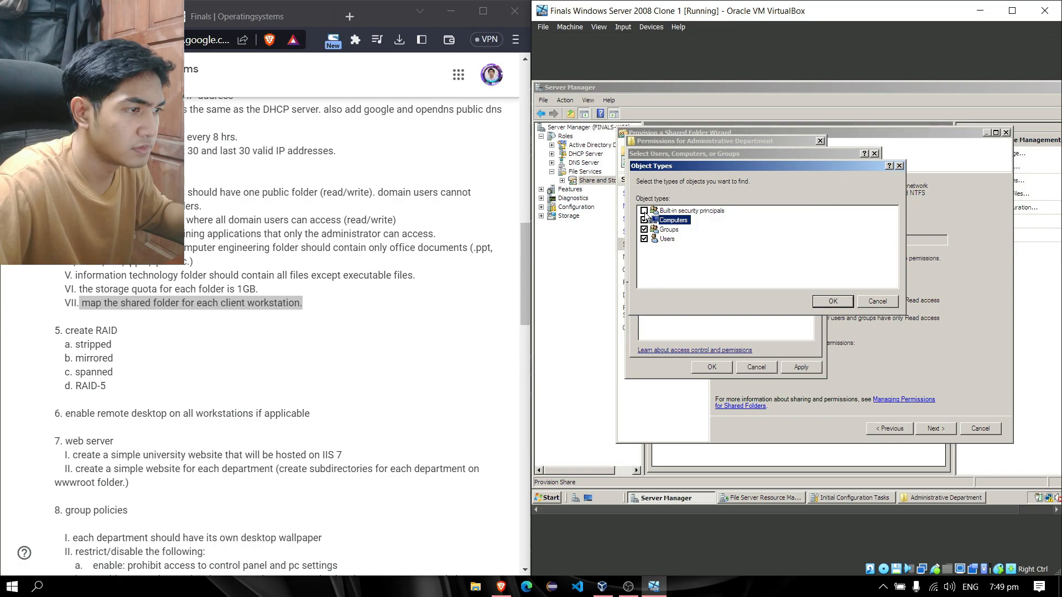
left_click(829, 300)
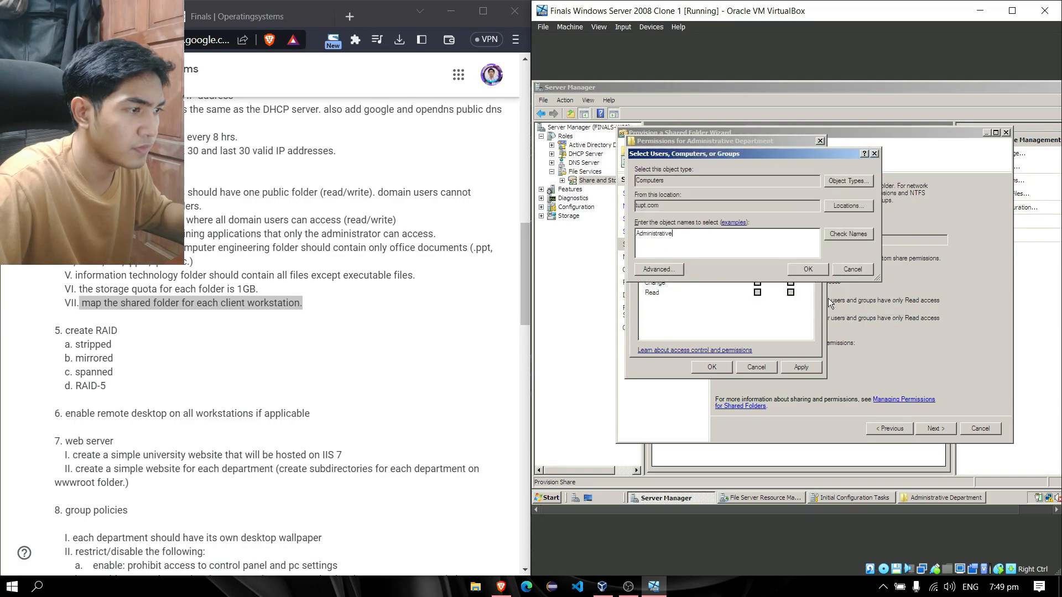
left_click(804, 269)
- Allow the Administrative computer Change access in addition to Read, and keep the default NFS permissions
left_click(757, 282)
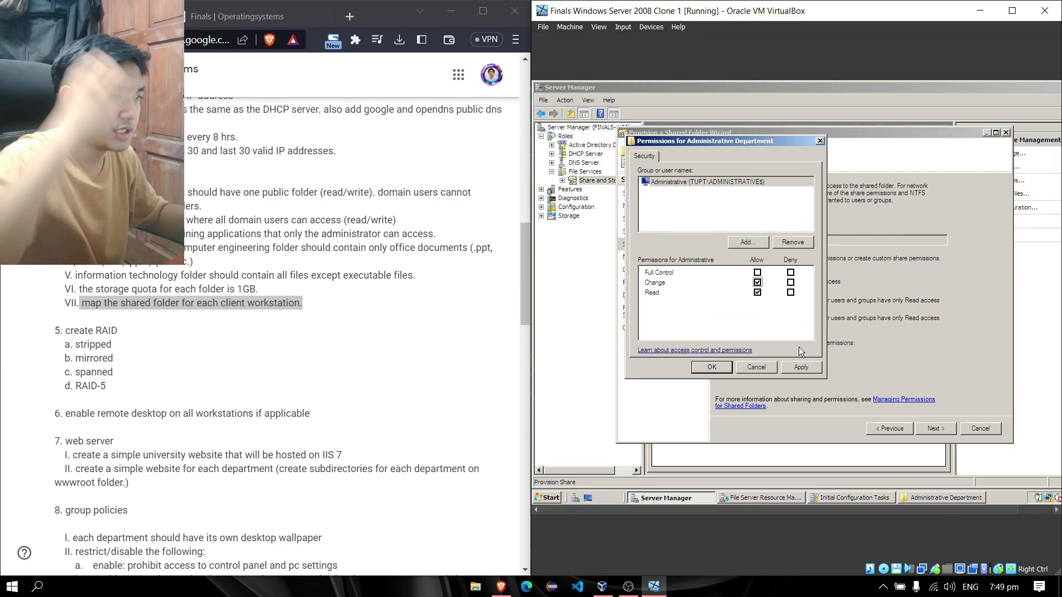
left_click(794, 367)
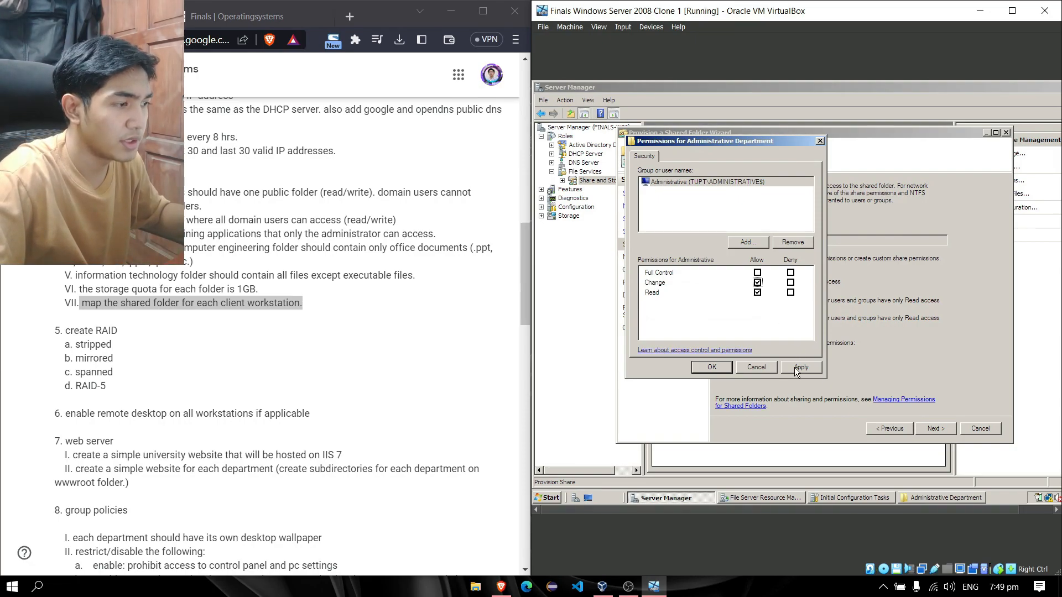
left_click(794, 367)
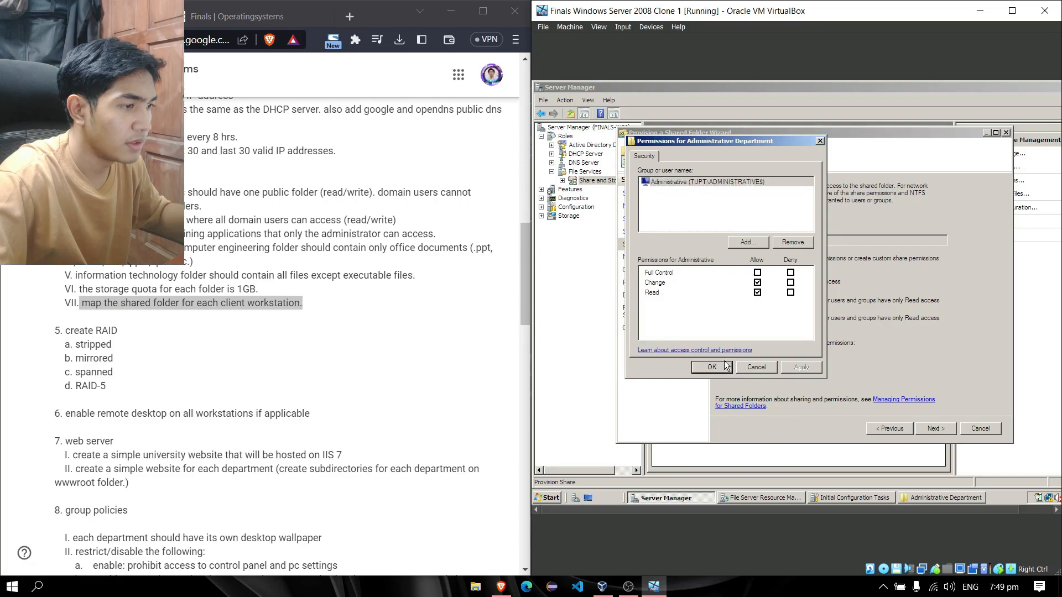
left_click(718, 367)
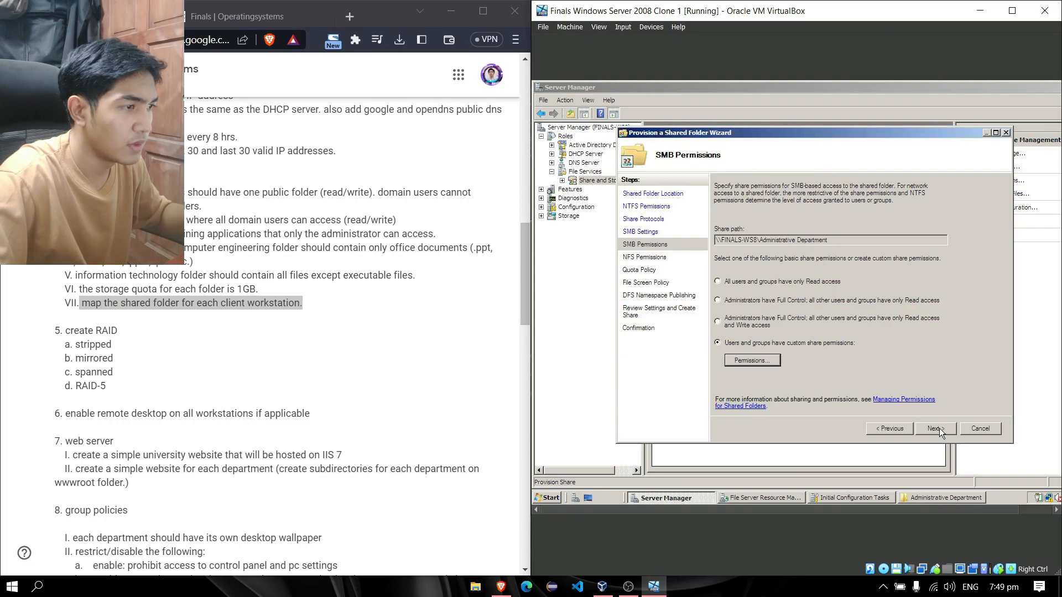
left_click(939, 429)
left_click(937, 429)
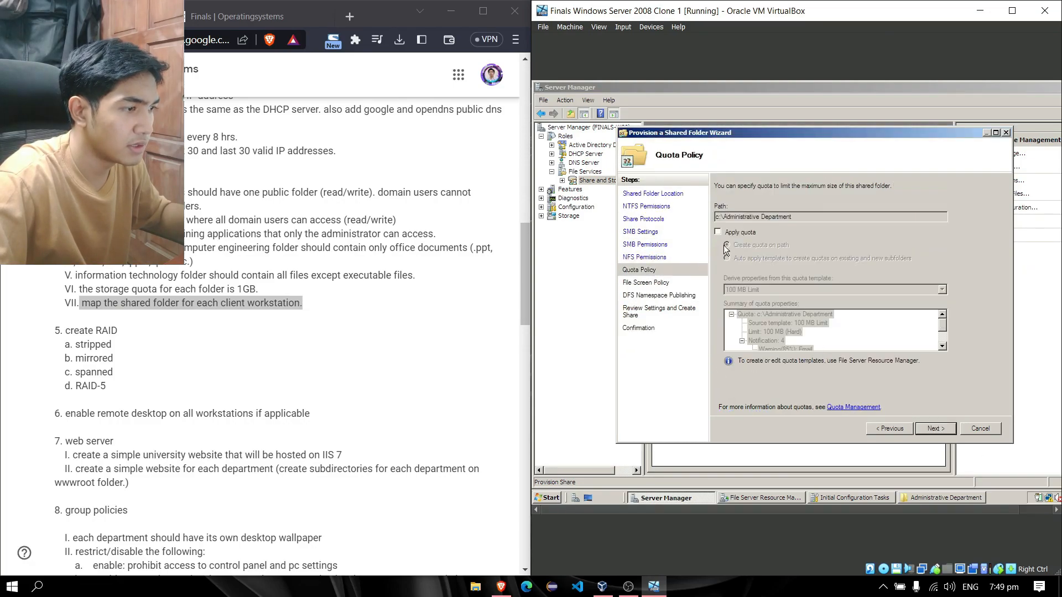
- Apply a 1 GB template quota to the Administrative Department path
left_click(717, 233)
left_click(942, 290)
left_click(835, 307)
left_click(929, 429)
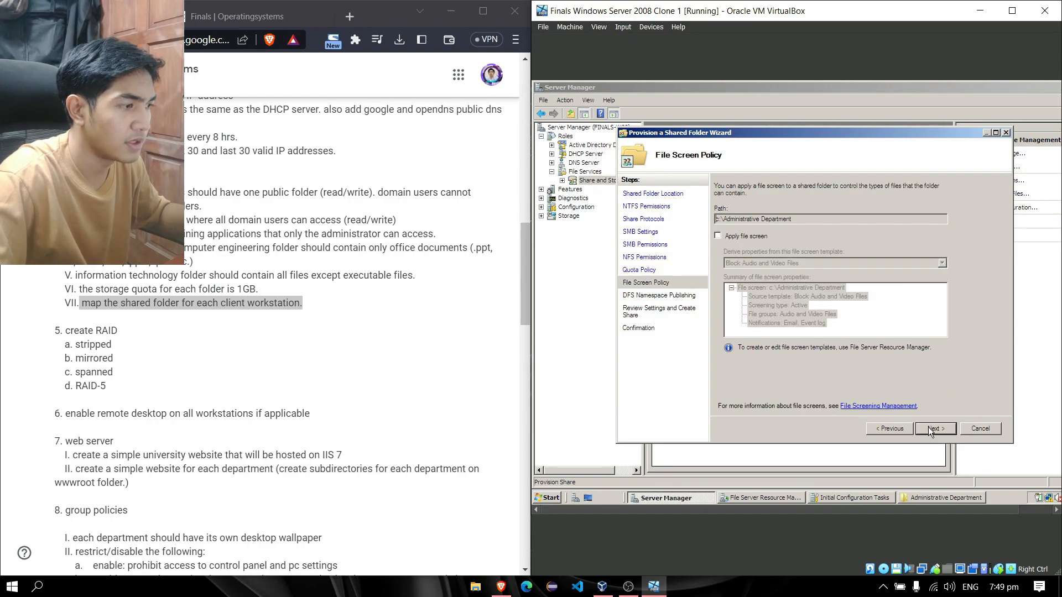
- Leave file screening and DFS namespace publishing off, create the Administrative Department share, and close the wizard
left_click(929, 429)
left_click(928, 429)
left_click(929, 429)
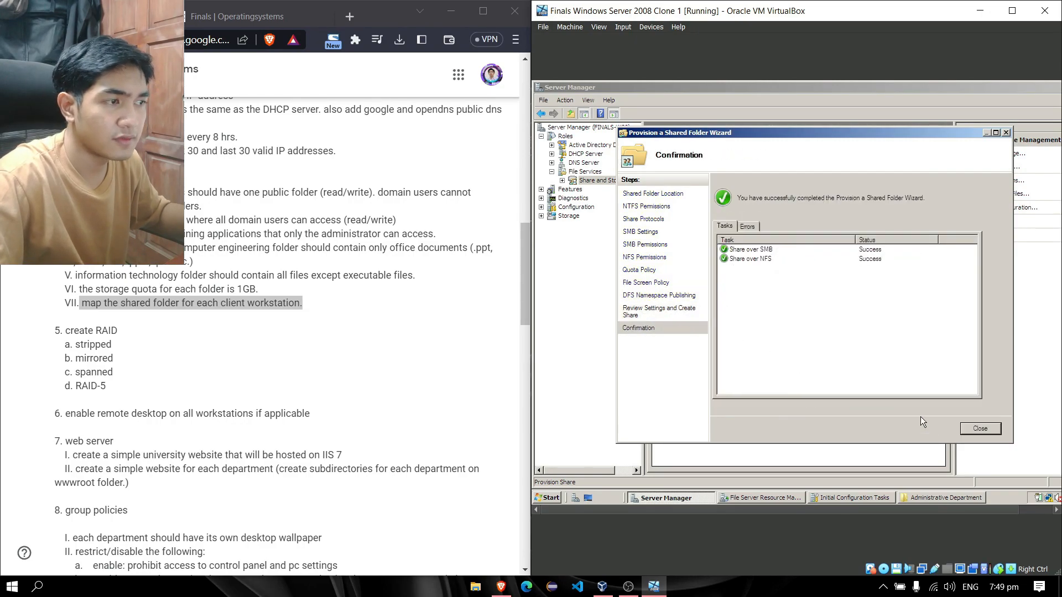
left_click(964, 426)
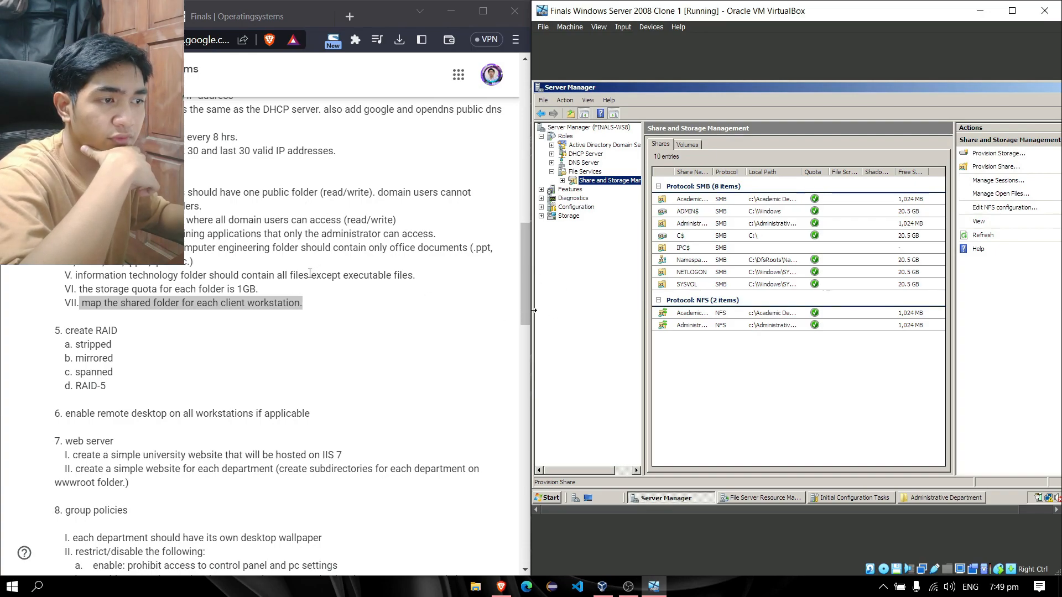
- Close the completed share wizard and start provisioning another share with c:\University Folder as its location
left_click_drag(523, 272, 525, 302)
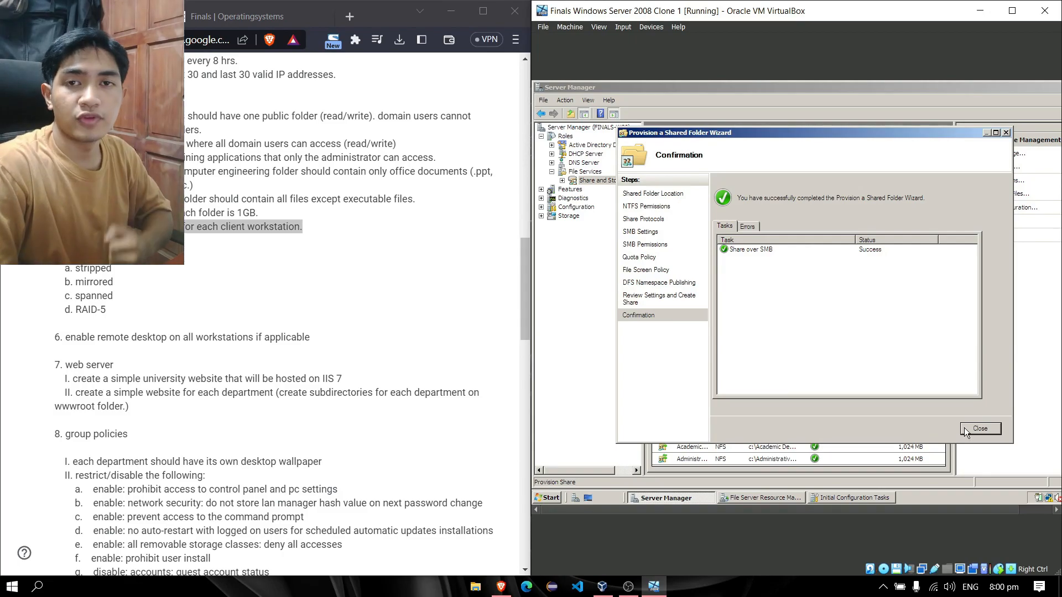
left_click(979, 428)
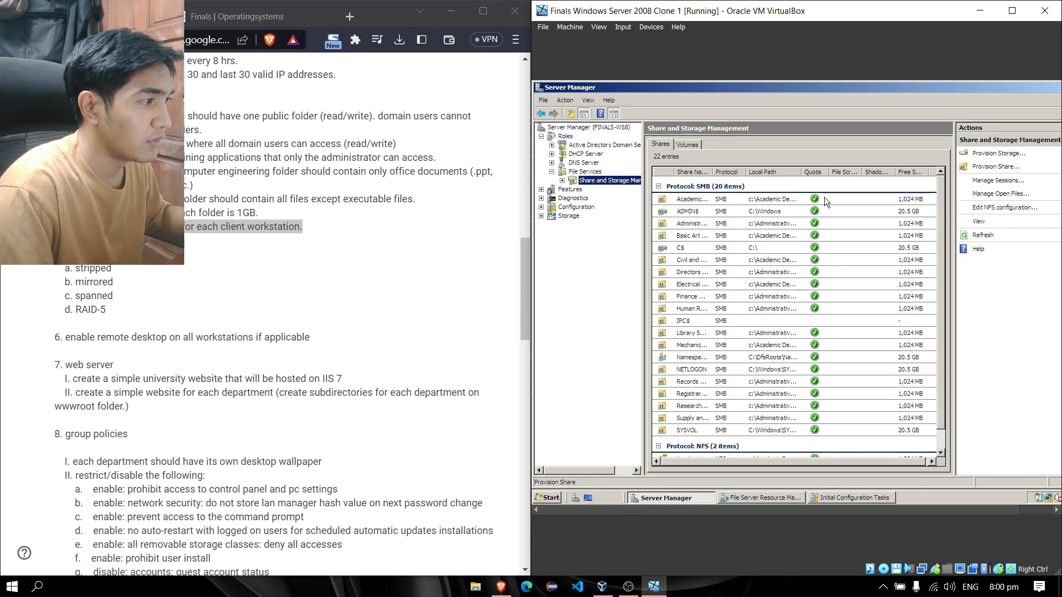
left_click(1005, 173)
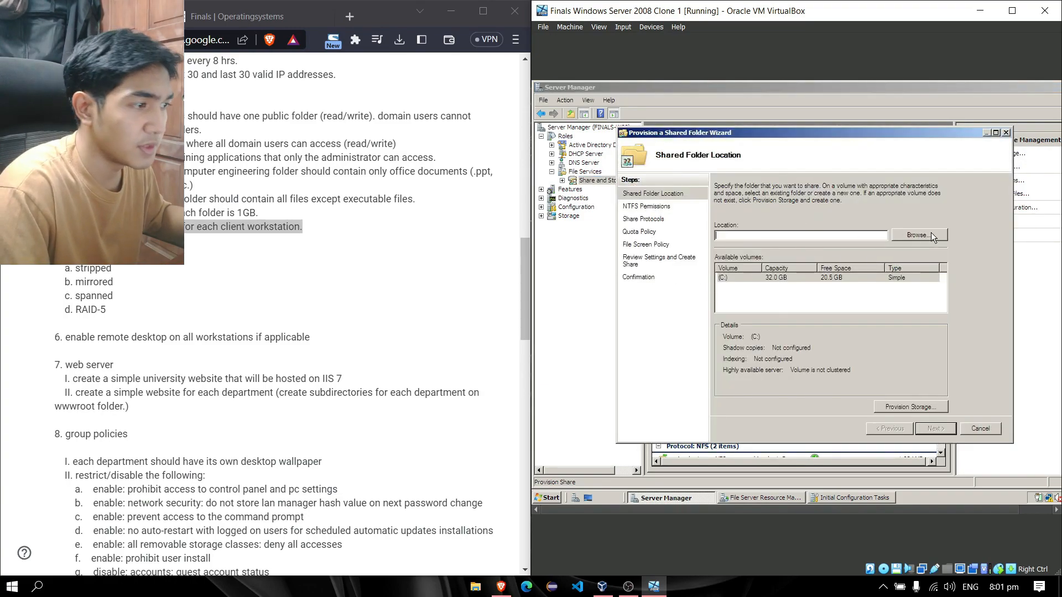
left_click(933, 237)
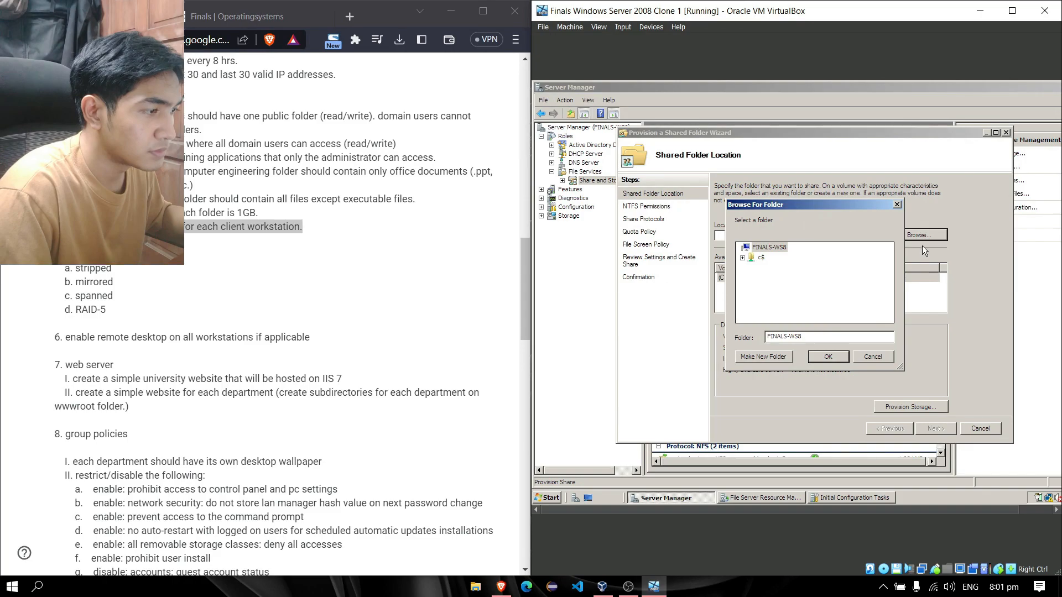
left_click(742, 257)
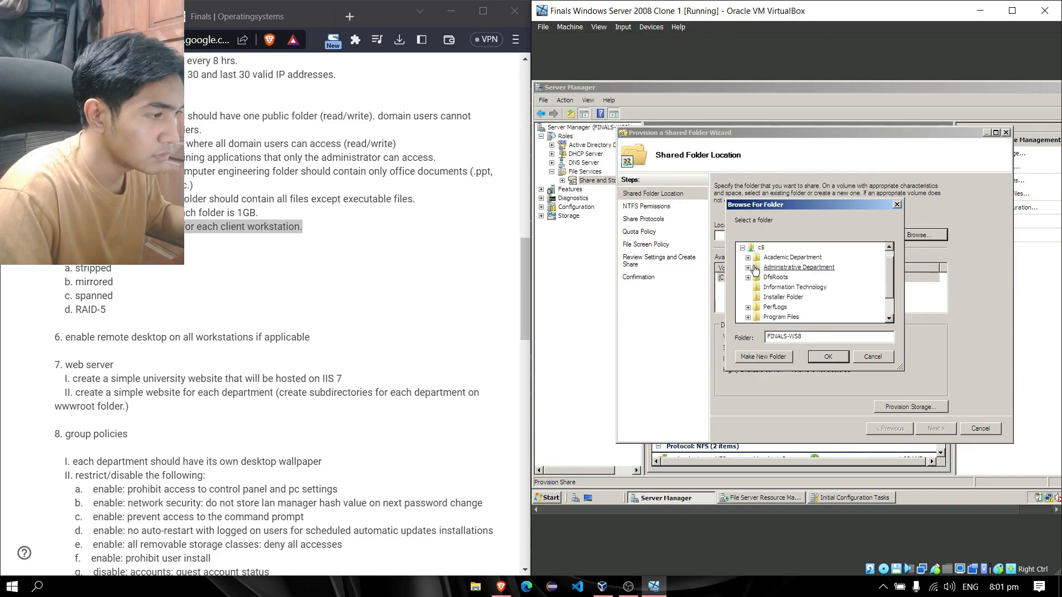
scroll(808, 293, "down", 1)
left_click(796, 298)
left_click(823, 356)
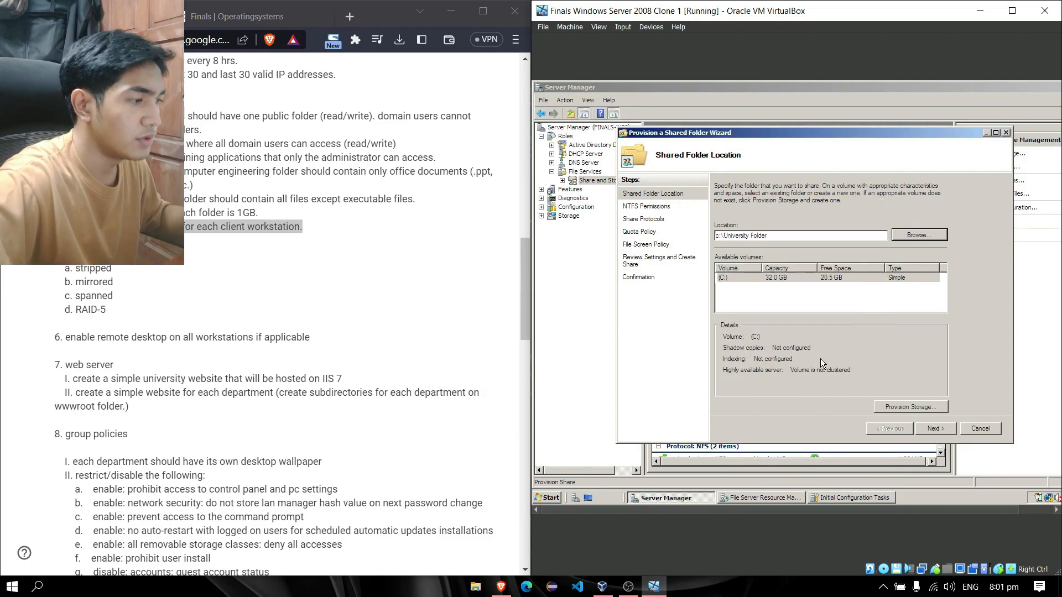
- Keep the NTFS permissions, share University Folder over both NFS and SMB, and accept the default SMB settings
left_click(934, 433)
left_click(934, 433)
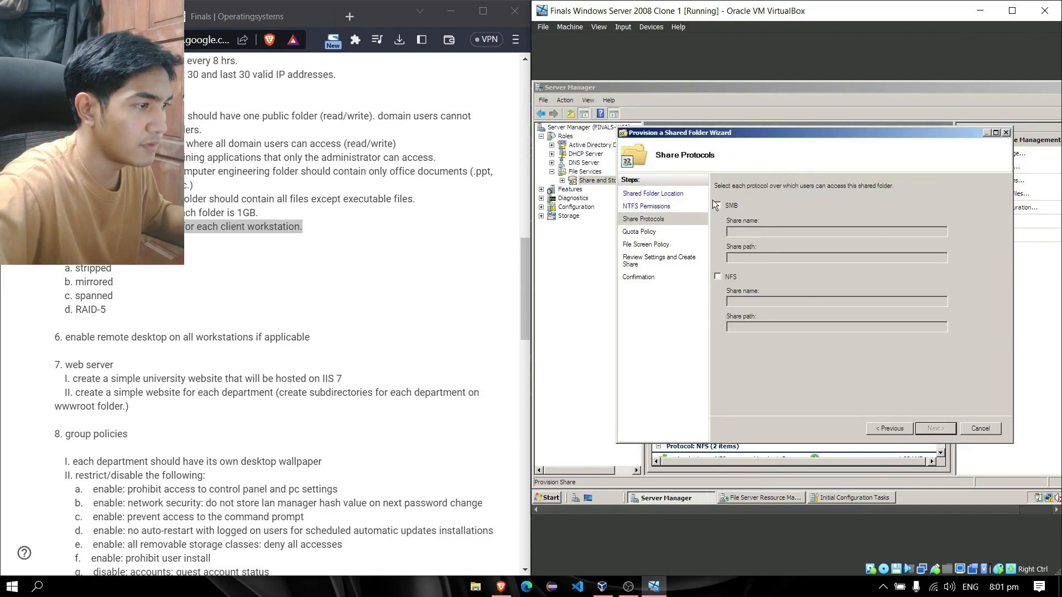
left_click(717, 277)
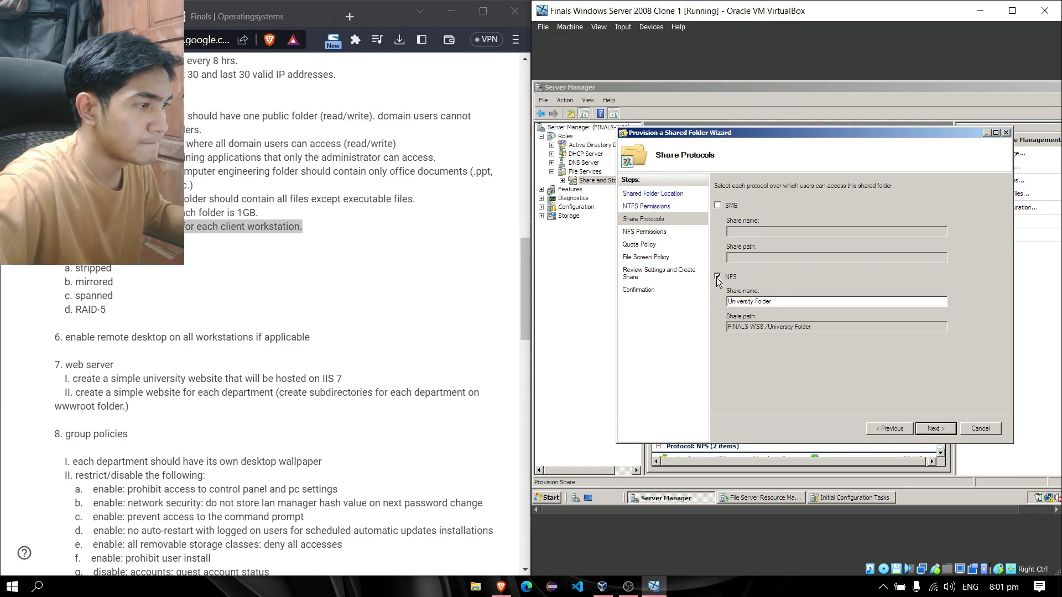
left_click(717, 206)
left_click(932, 429)
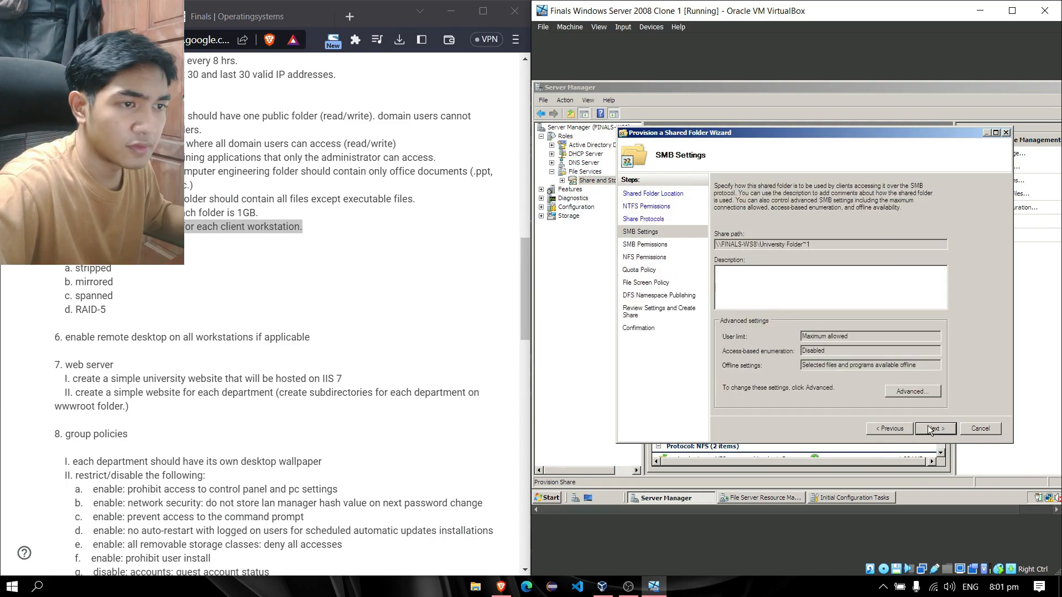
left_click(931, 429)
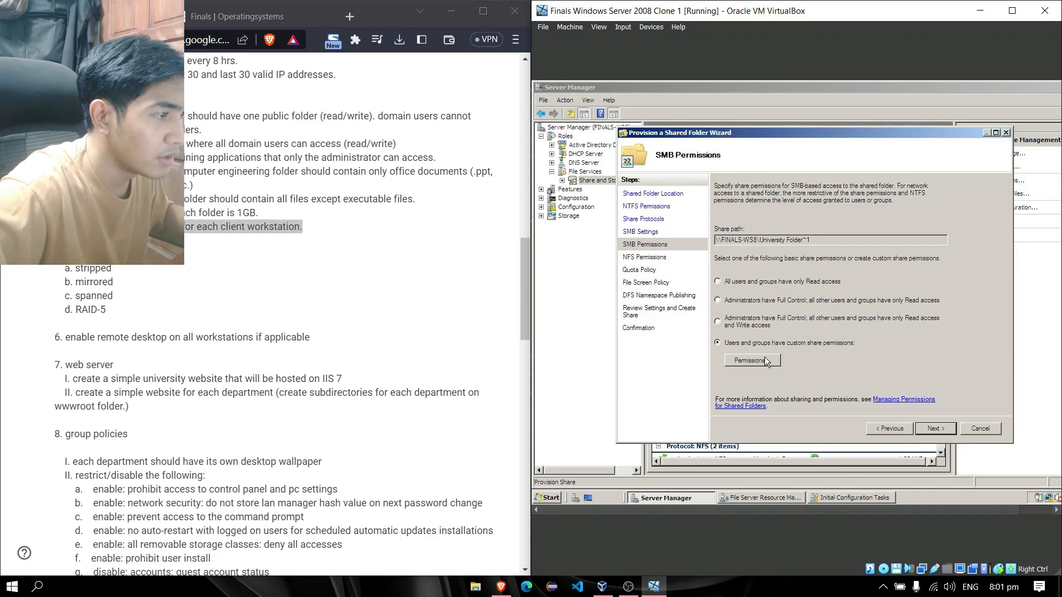
- Customize University Folder's SMB share permissions by removing Everyone, adding the Administrator account, and allowing it Change and Read
left_click(765, 361)
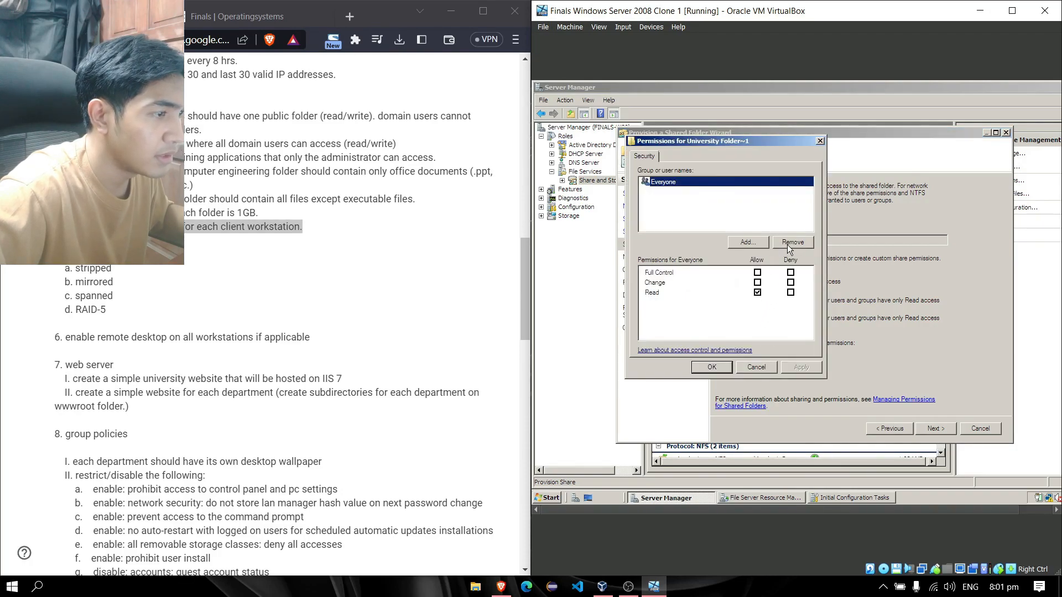
left_click(748, 243)
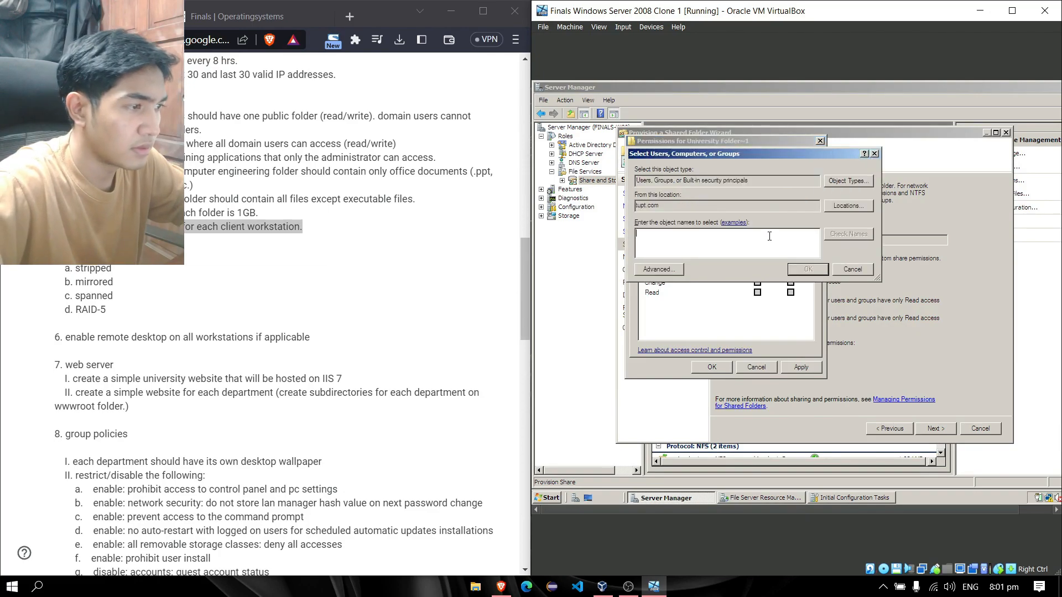
type("Admin")
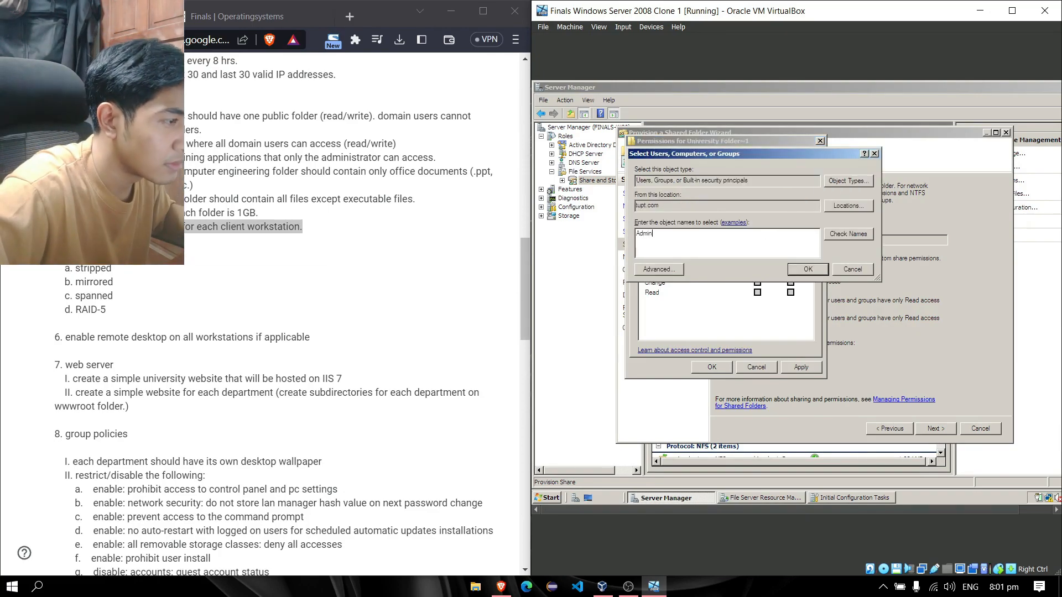
key("Return")
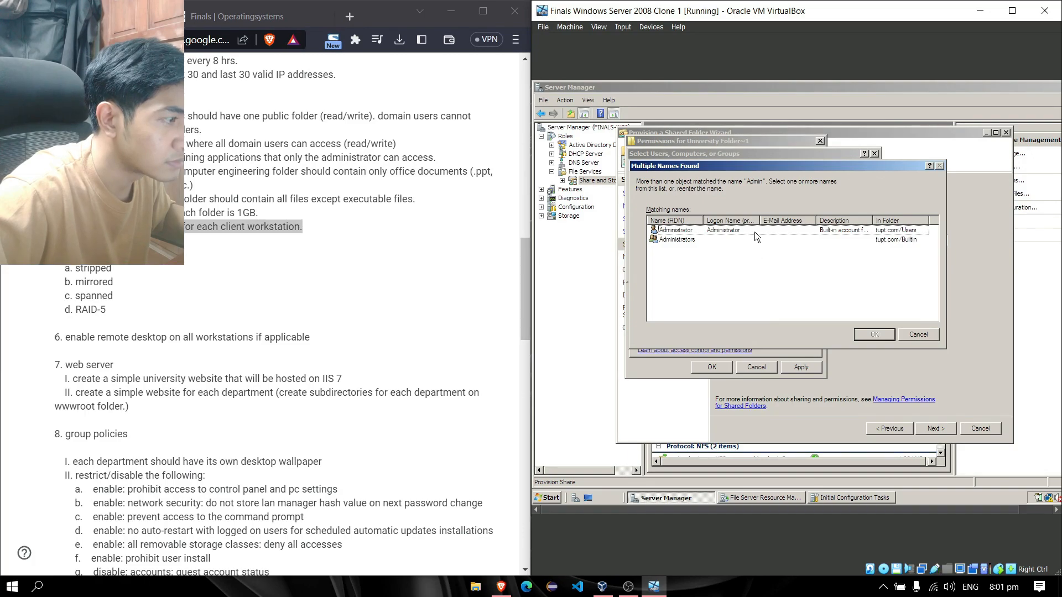
left_click(754, 231)
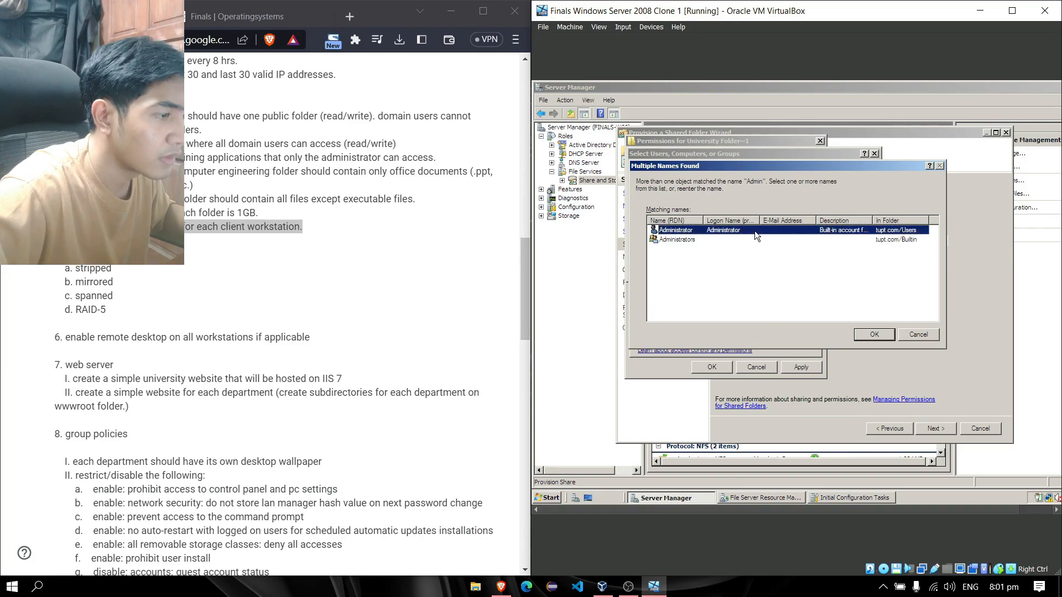
left_click(873, 333)
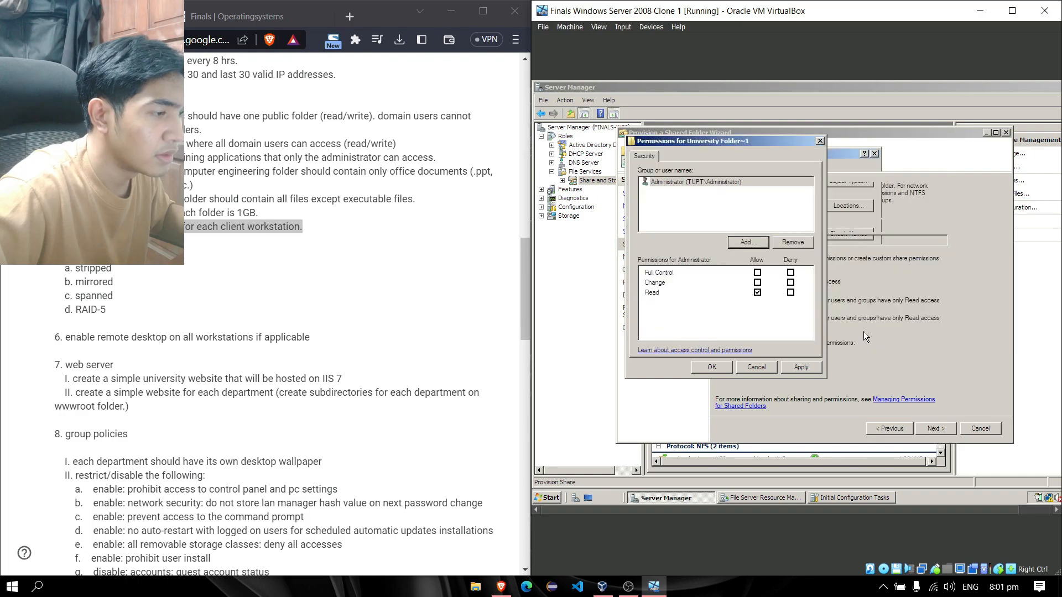
left_click(758, 282)
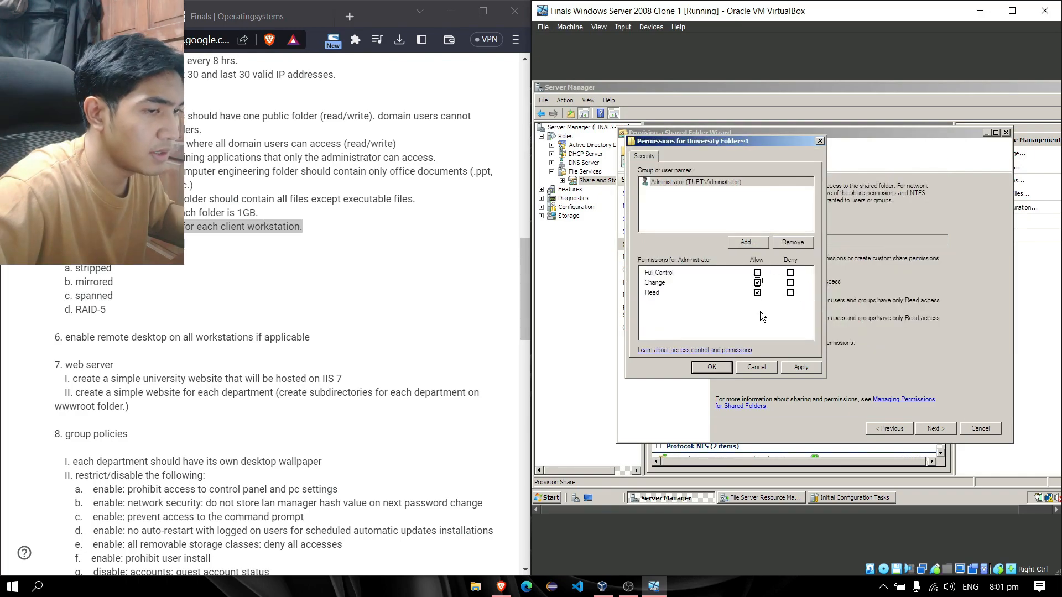
left_click(810, 368)
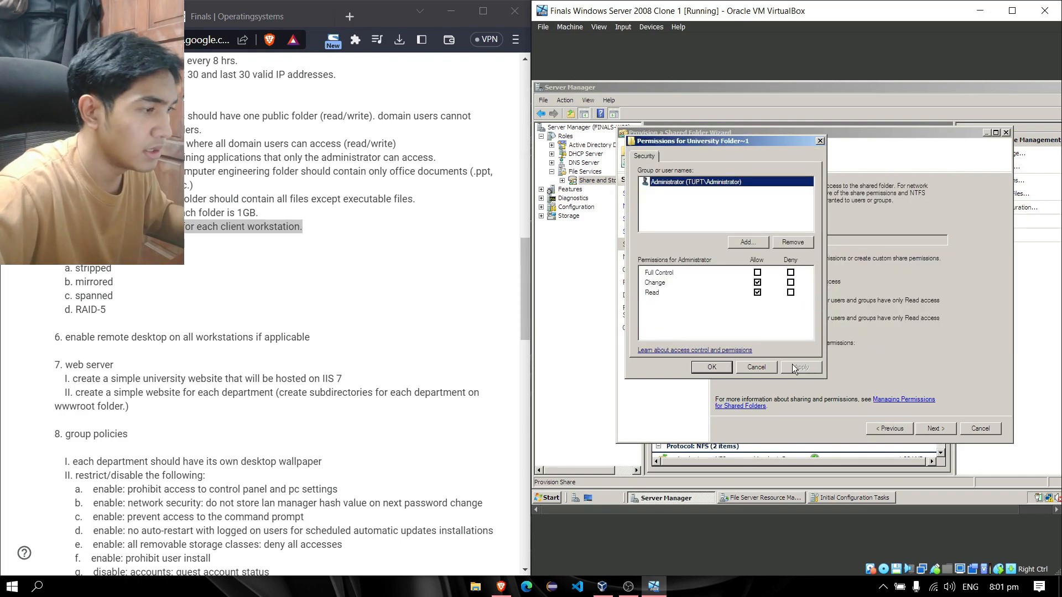
left_click(715, 366)
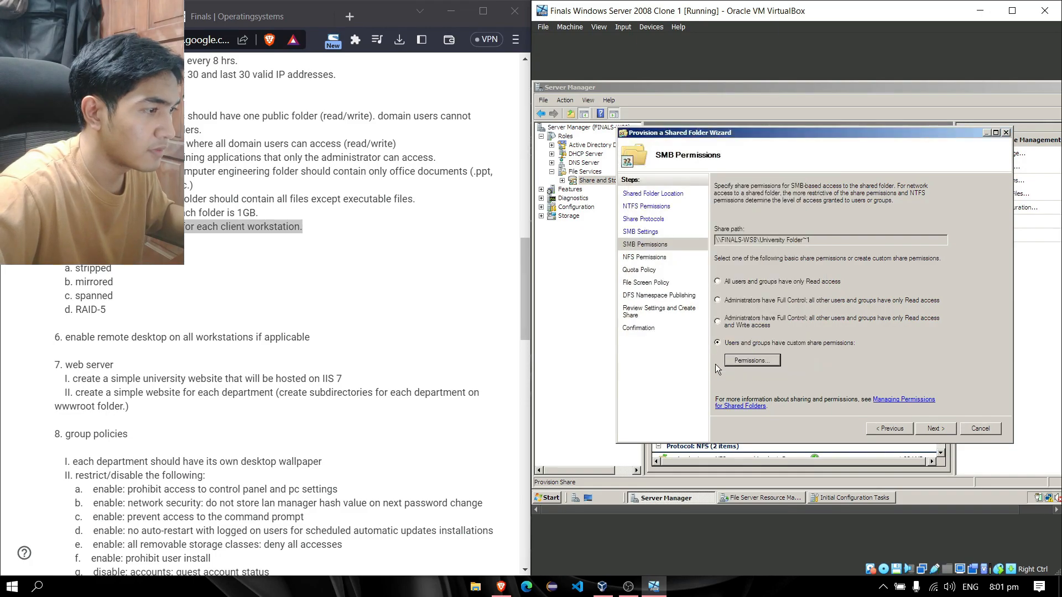
- Keep the default NFS permissions and apply the 1GB Quota template to the University Folder path
left_click(937, 434)
left_click(933, 428)
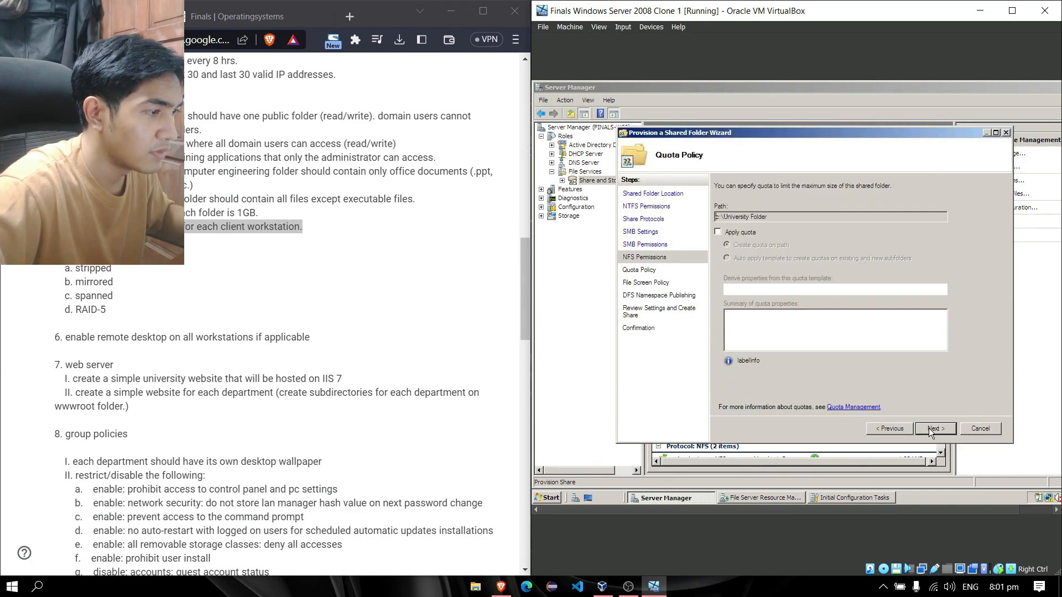
left_click(718, 232)
left_click(790, 289)
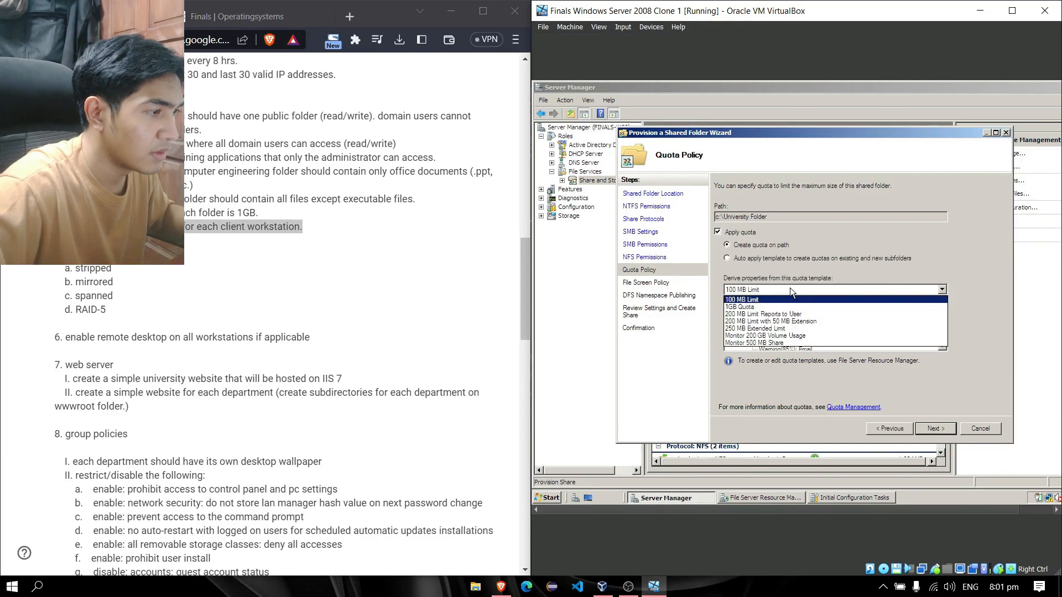
left_click(791, 302)
left_click(931, 426)
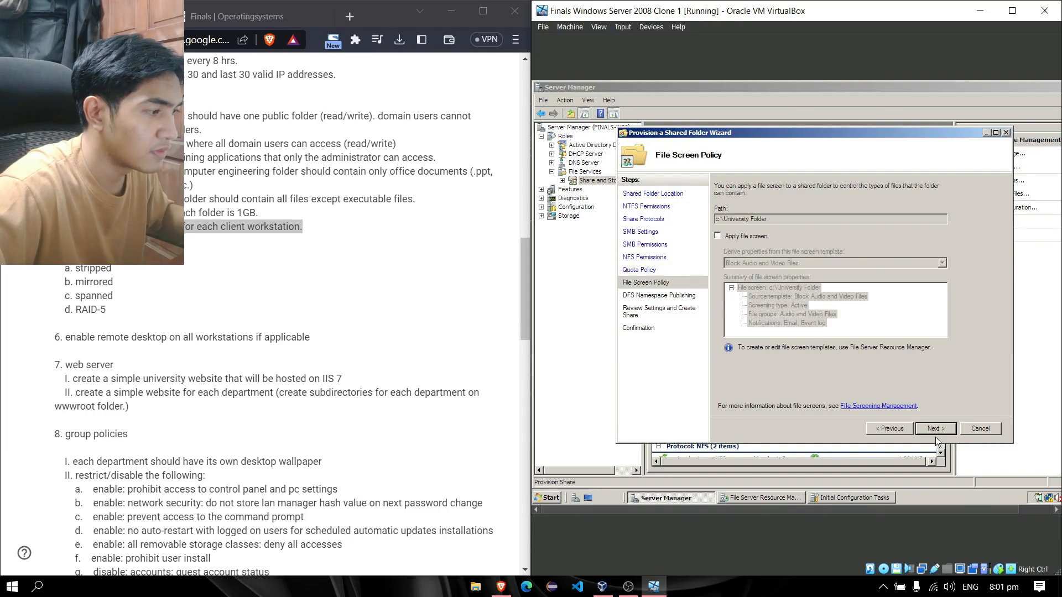
- Leave file screening and DFS namespace publishing off, create the University Folder share, and close the wizard
left_click(934, 433)
left_click(933, 429)
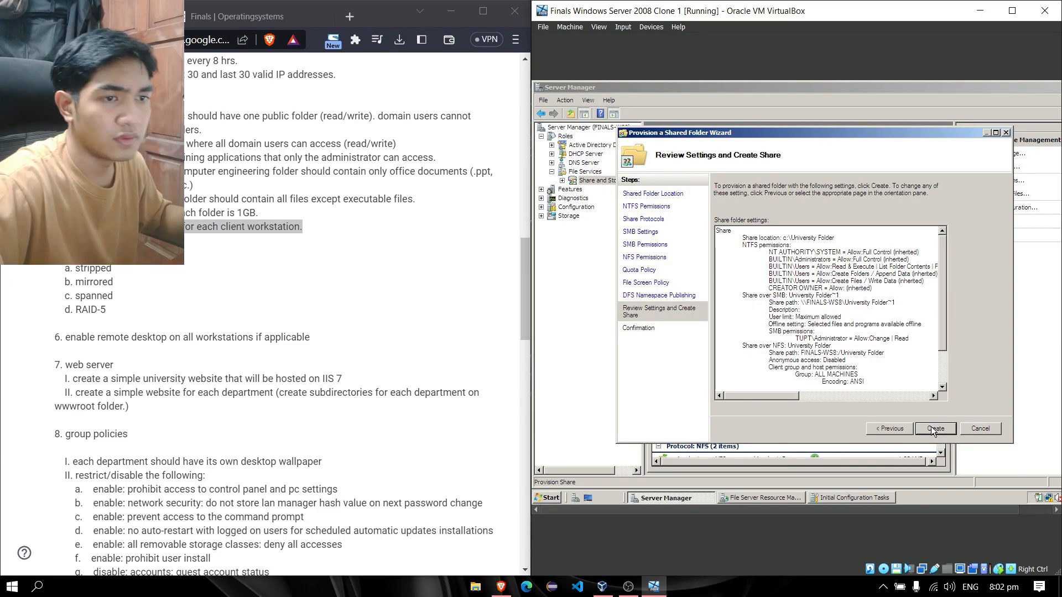
left_click(934, 430)
left_click(980, 429)
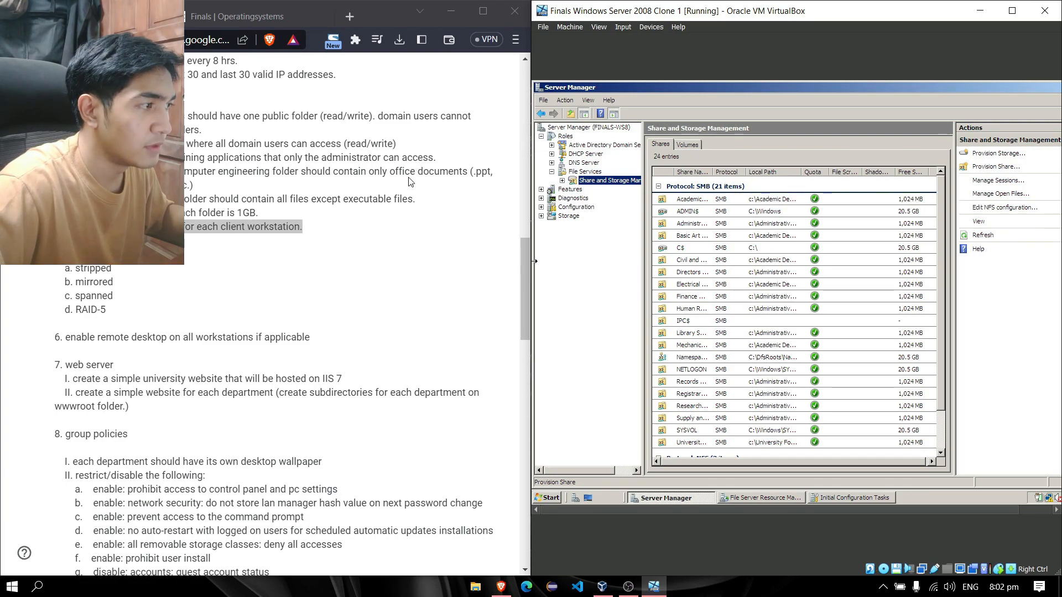
- Start provisioning another share with c:\Installer Folder as its location
left_click(975, 168)
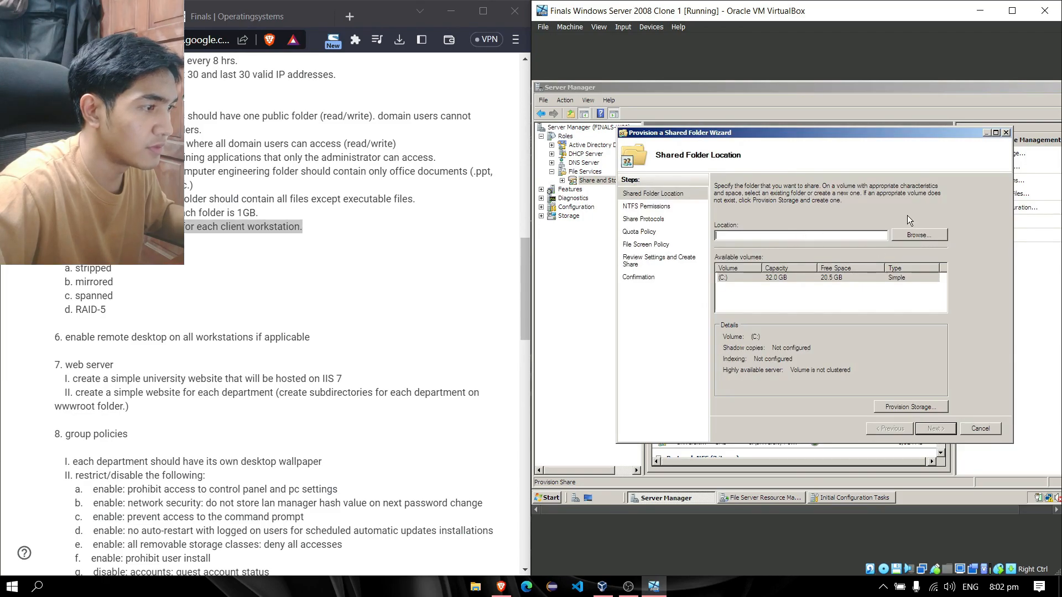
left_click_drag(861, 130, 855, 131)
left_click(900, 238)
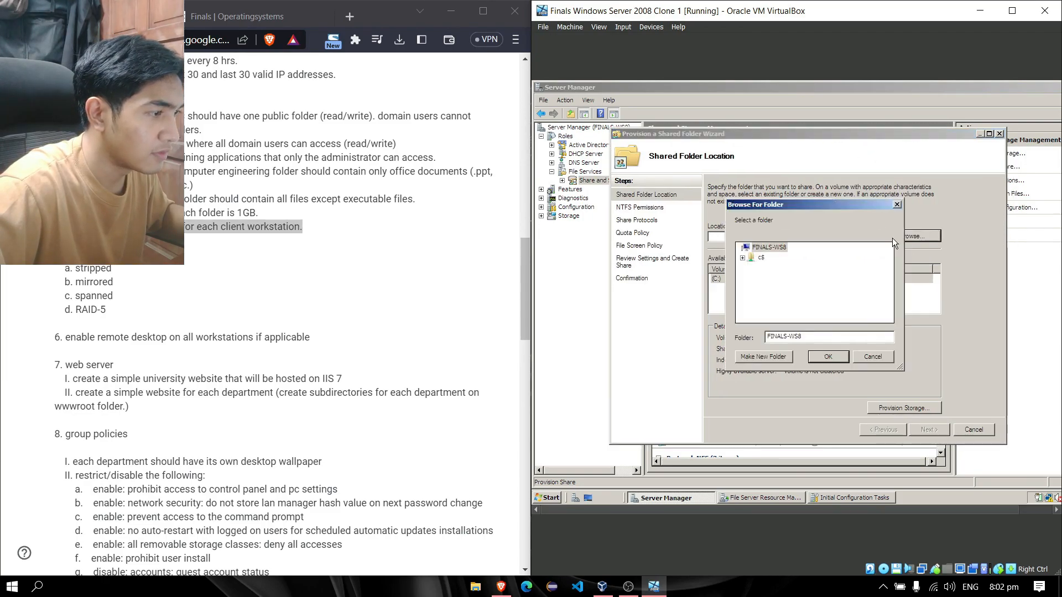
double_click(769, 259)
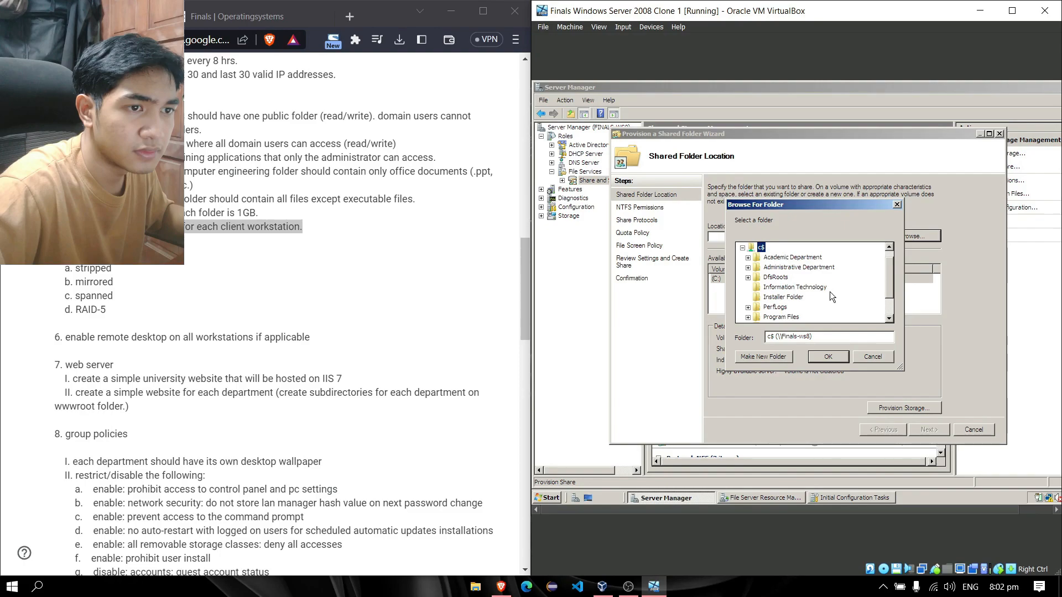
left_click(785, 298)
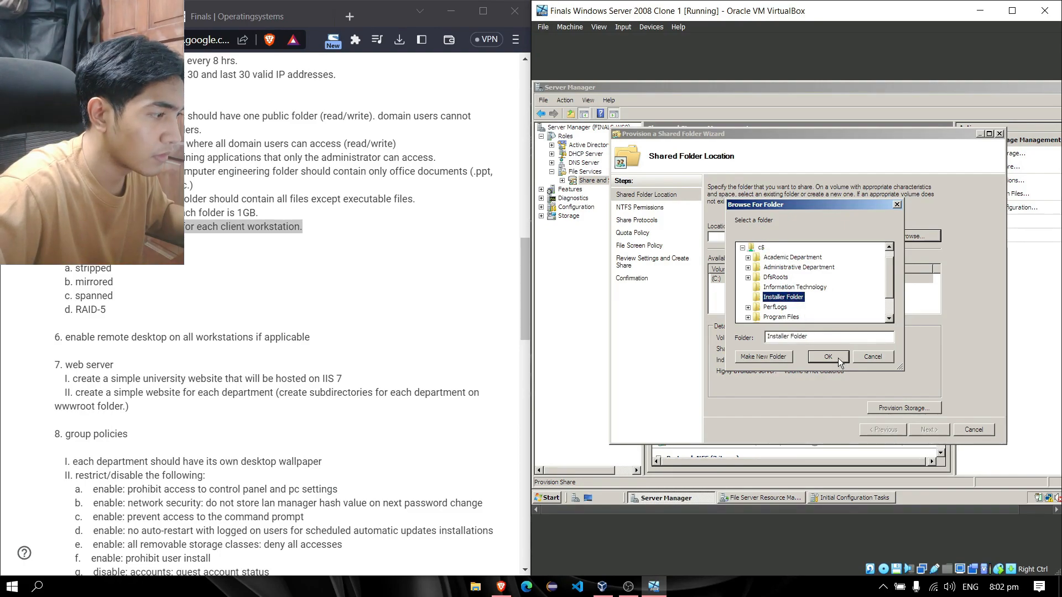
left_click(828, 357)
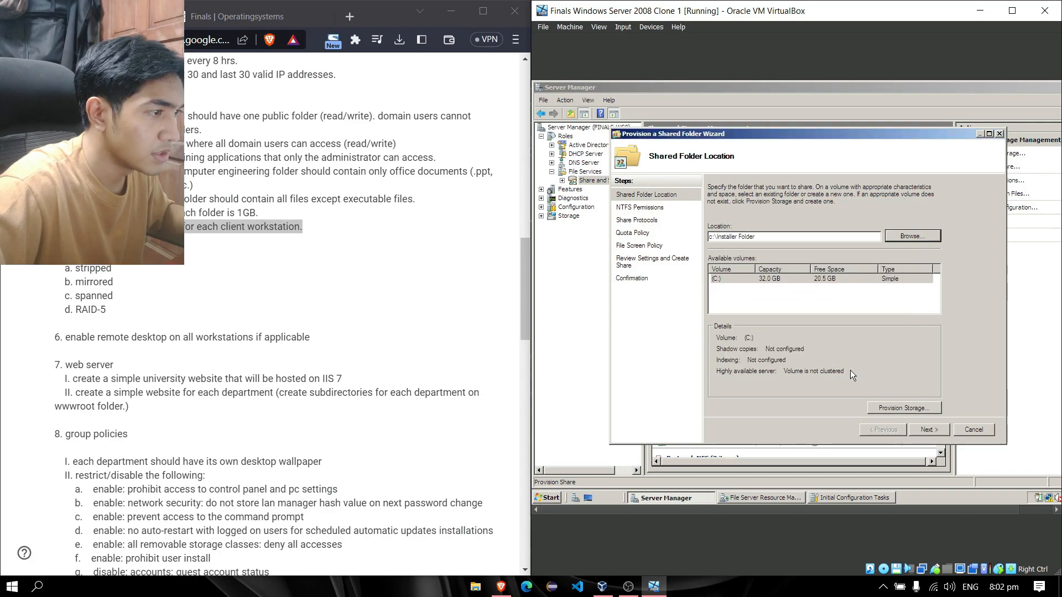
left_click(927, 430)
- Keep the NTFS permissions, share Installer Folder over both SMB and NFS, and accept the default SMB settings
left_click(924, 430)
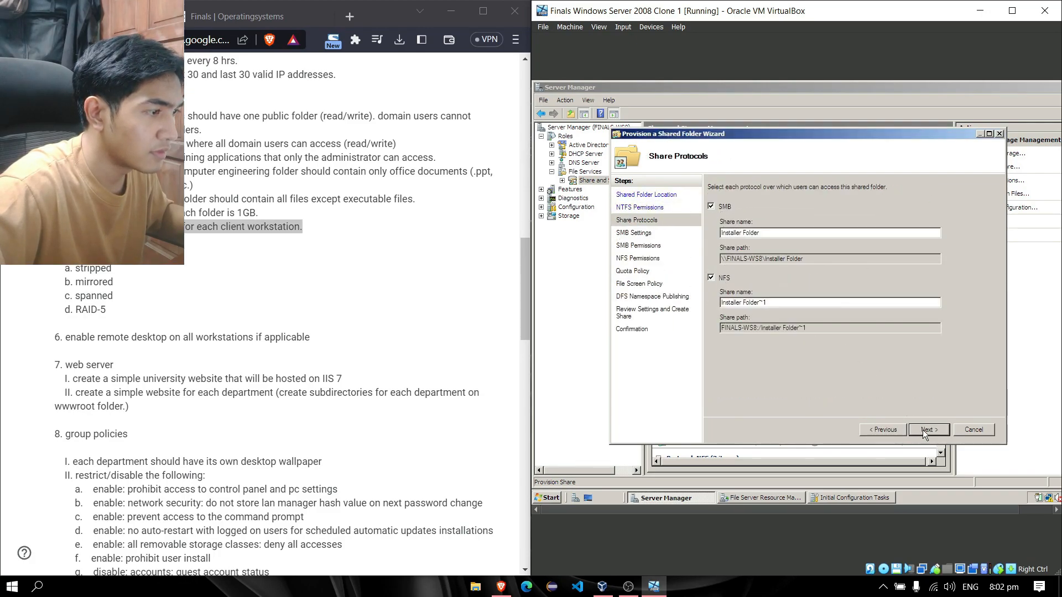
left_click(922, 430)
left_click(929, 430)
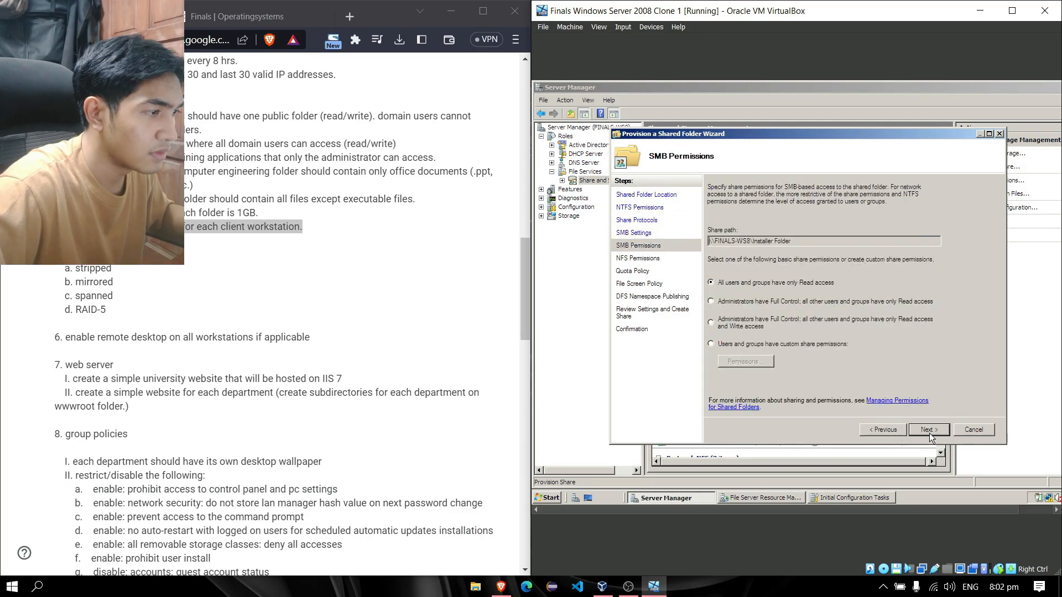
- Give Installer Folder custom SMB share permissions, removing Everyone and allowing only the Administrator account Change and Read
left_click(738, 361)
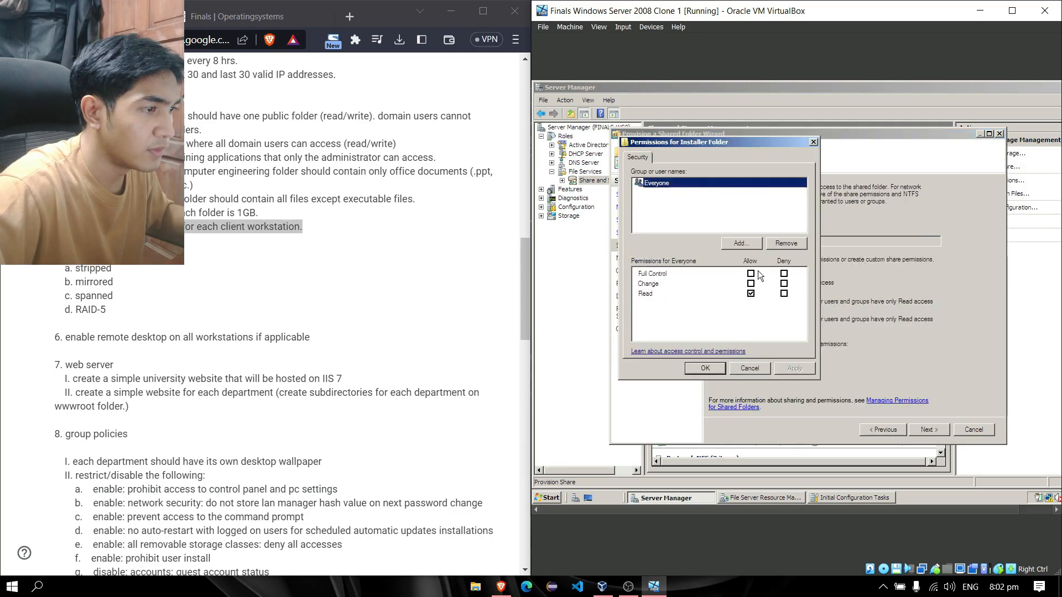
left_click(749, 244)
type("Admini")
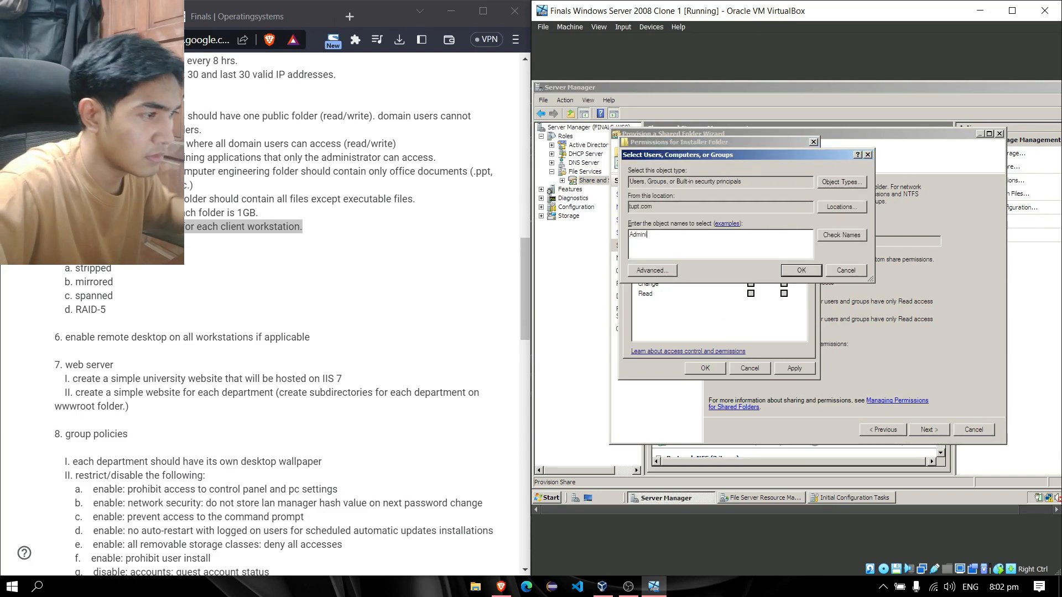
type("strat")
key("Return")
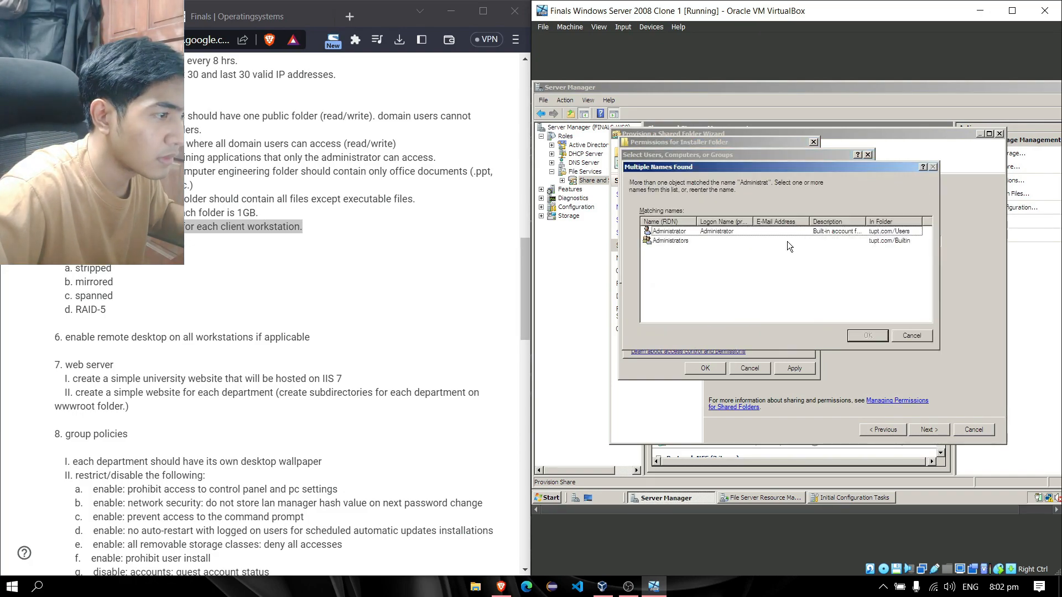
left_click(749, 231)
left_click(866, 335)
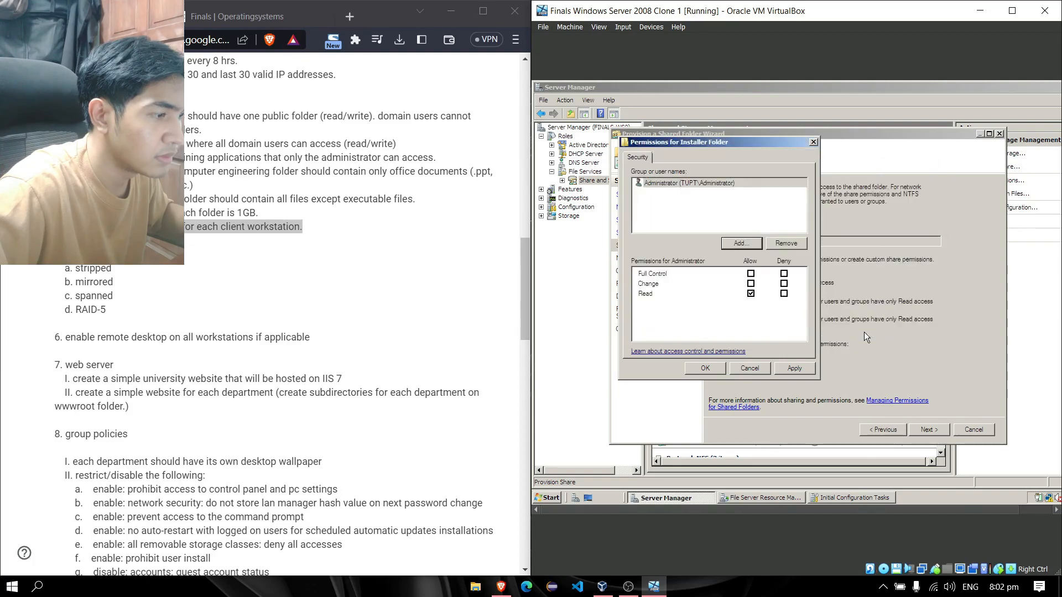
left_click(750, 284)
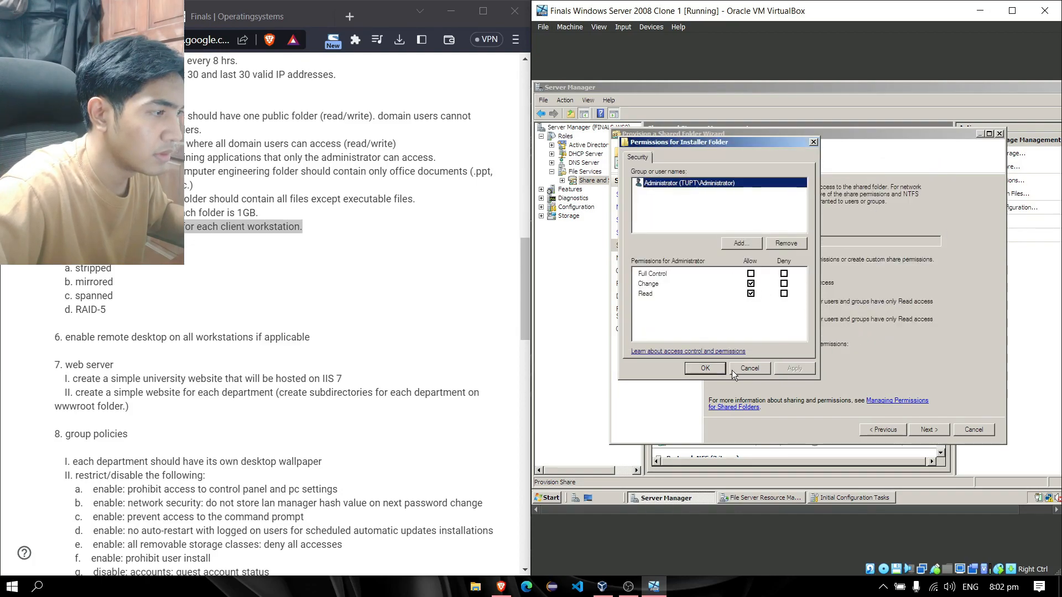
left_click(710, 369)
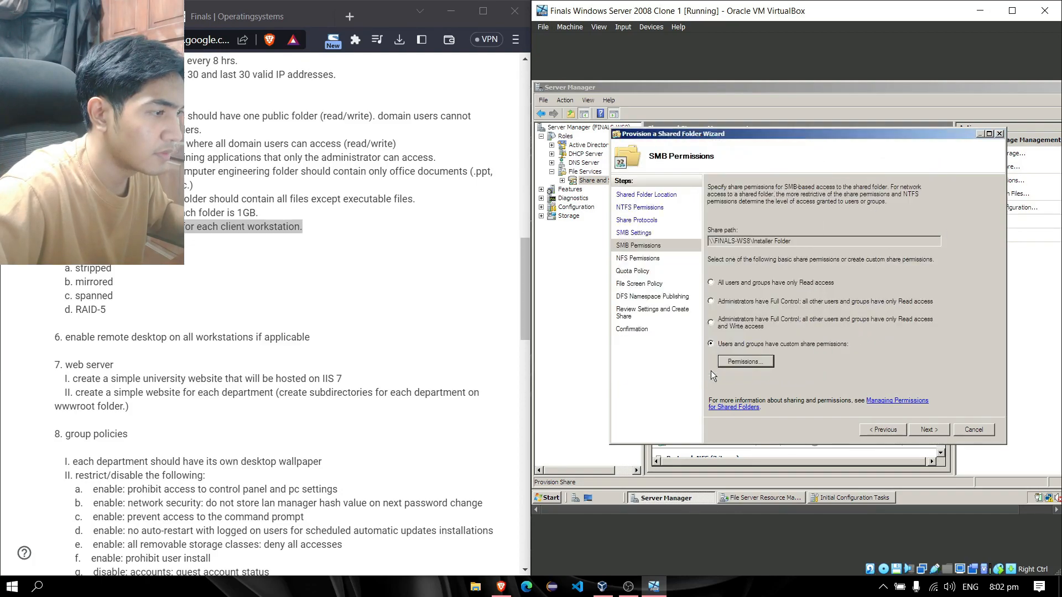
- Keep the default NFS permissions and apply the 1GB Quota template to the Installer Folder path
left_click(926, 431)
left_click(919, 431)
left_click(712, 233)
left_click(748, 290)
left_click(740, 308)
left_click(923, 431)
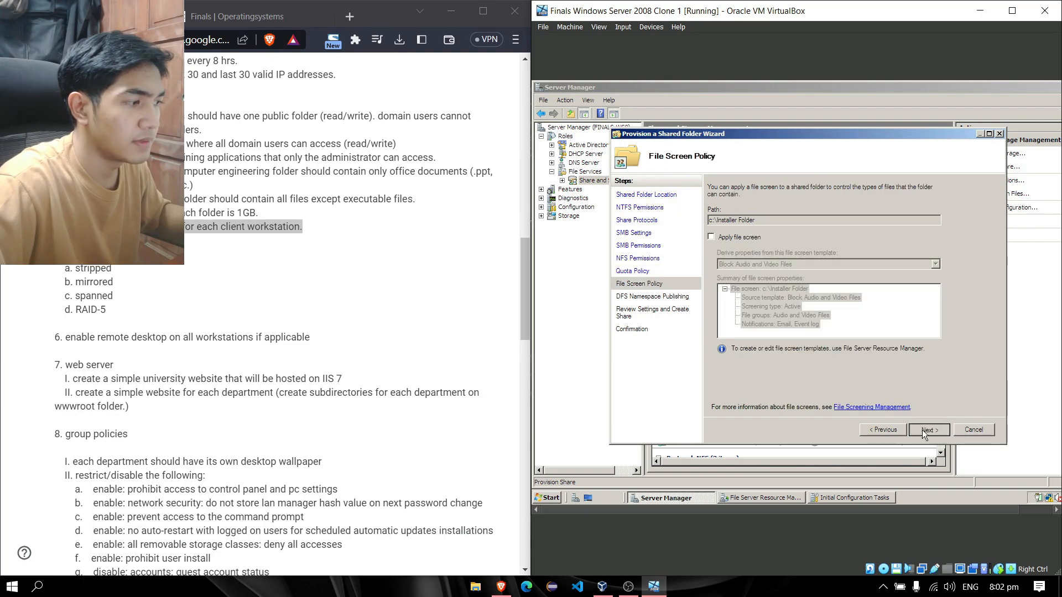
- Leave file screening and DFS namespace publishing off, create the Installer Folder share, and close the wizard
left_click(922, 430)
left_click(921, 430)
left_click(921, 430)
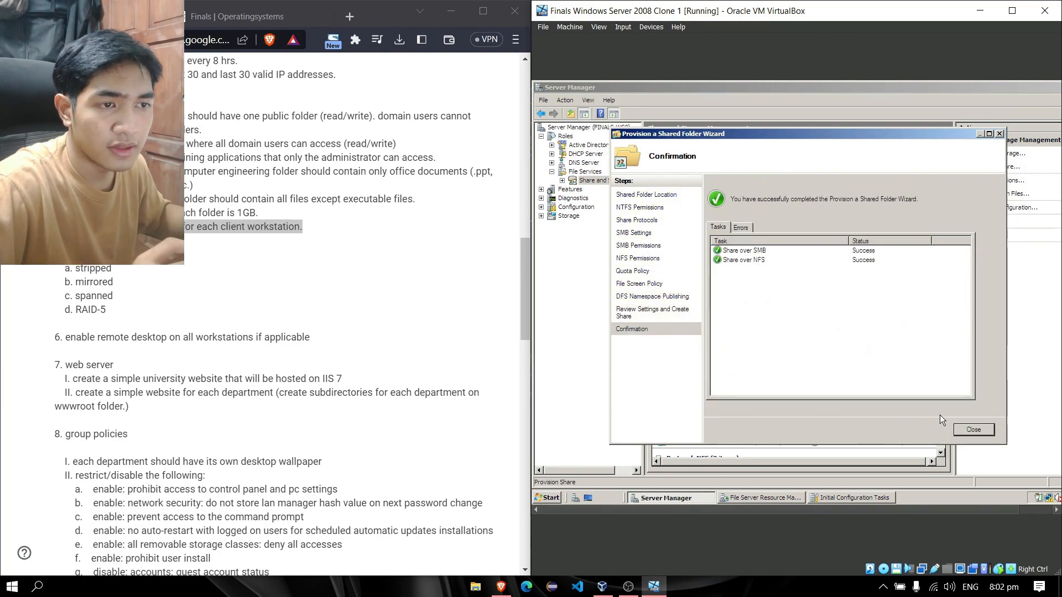
key("Return")
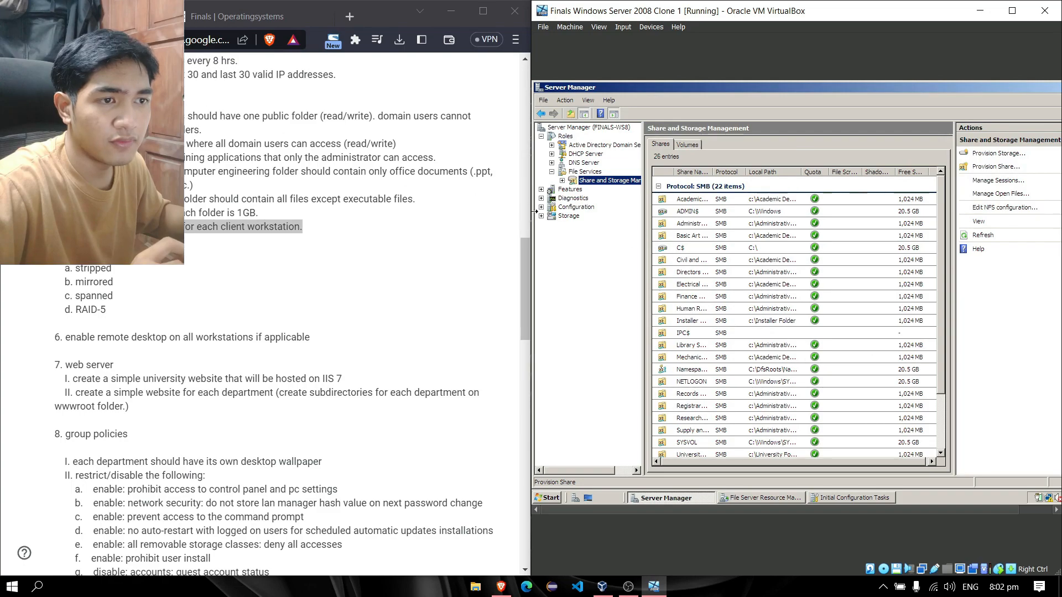
- Check the office-documents-only requirement in the assignment, then switch to File Server Resource Manager and show the file screen templates
left_click_drag(65, 172, 225, 185)
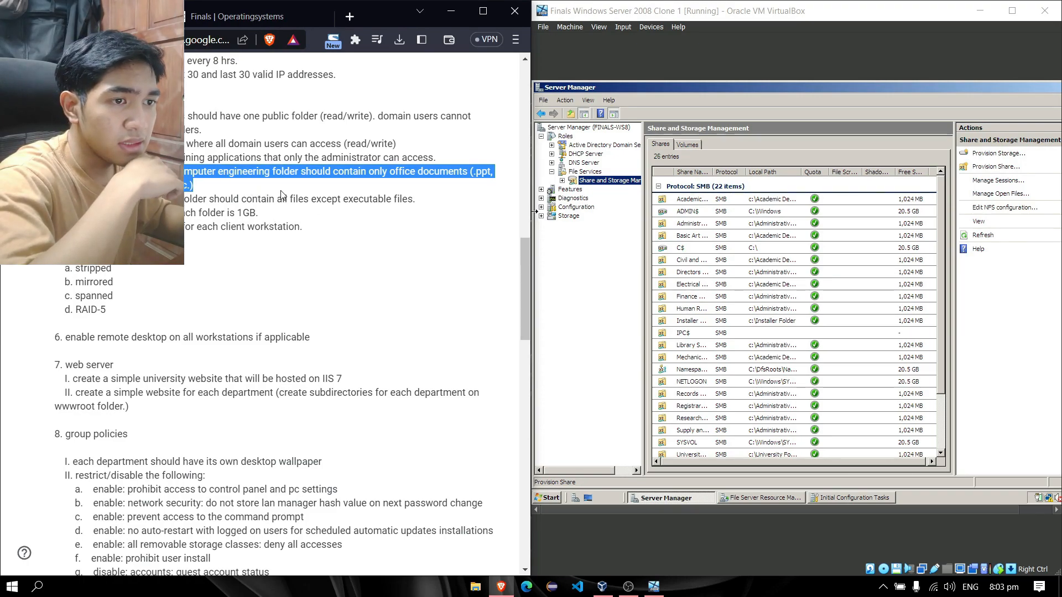
left_click(232, 190)
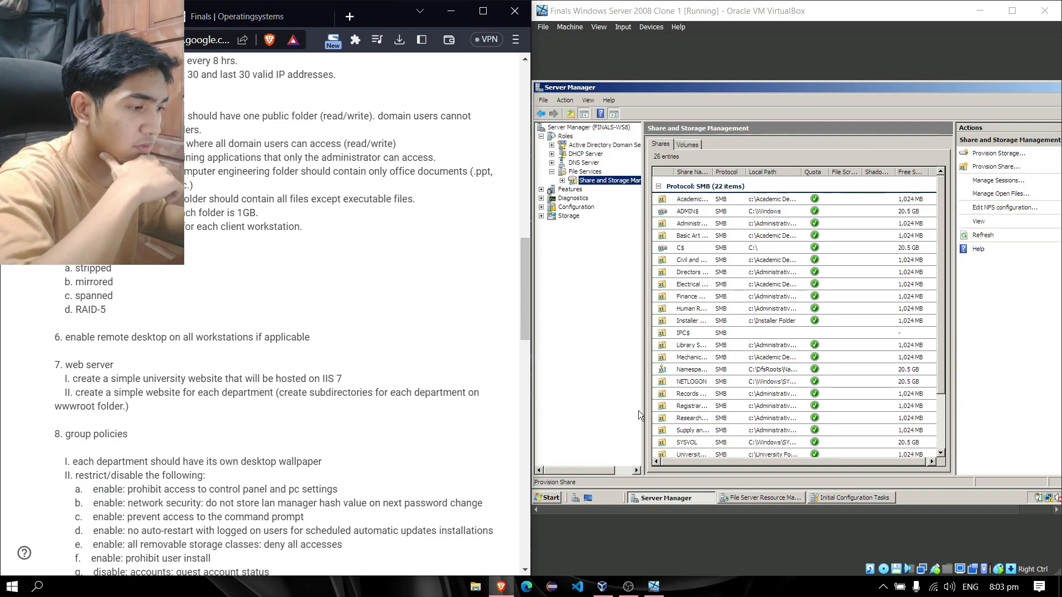
left_click(771, 501)
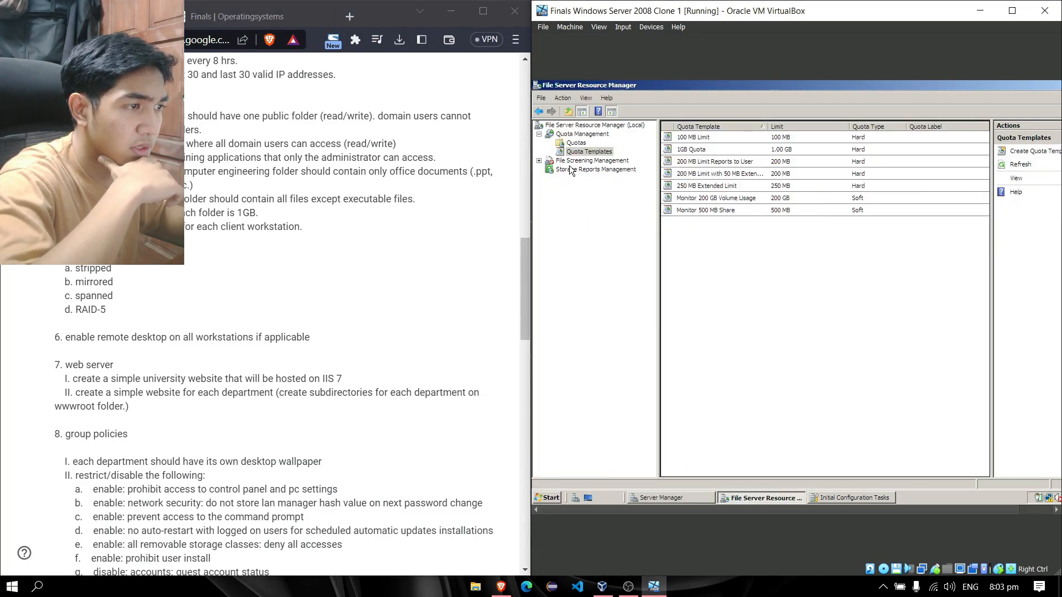
left_click(538, 160)
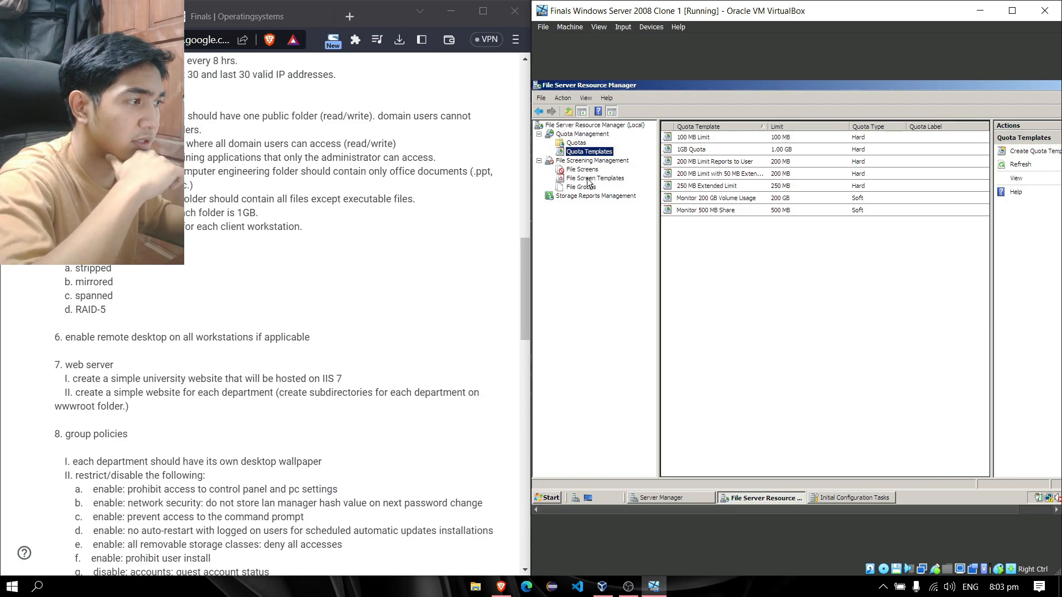
left_click(590, 178)
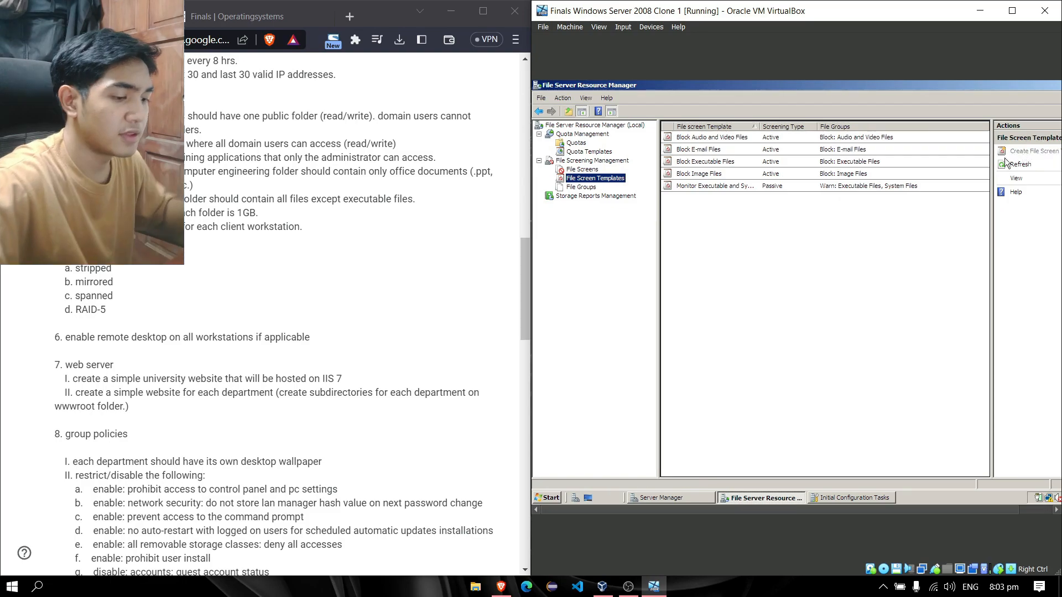
- Start a new file screen template named "Office Documents Only"
left_click(1025, 157)
left_click(800, 186)
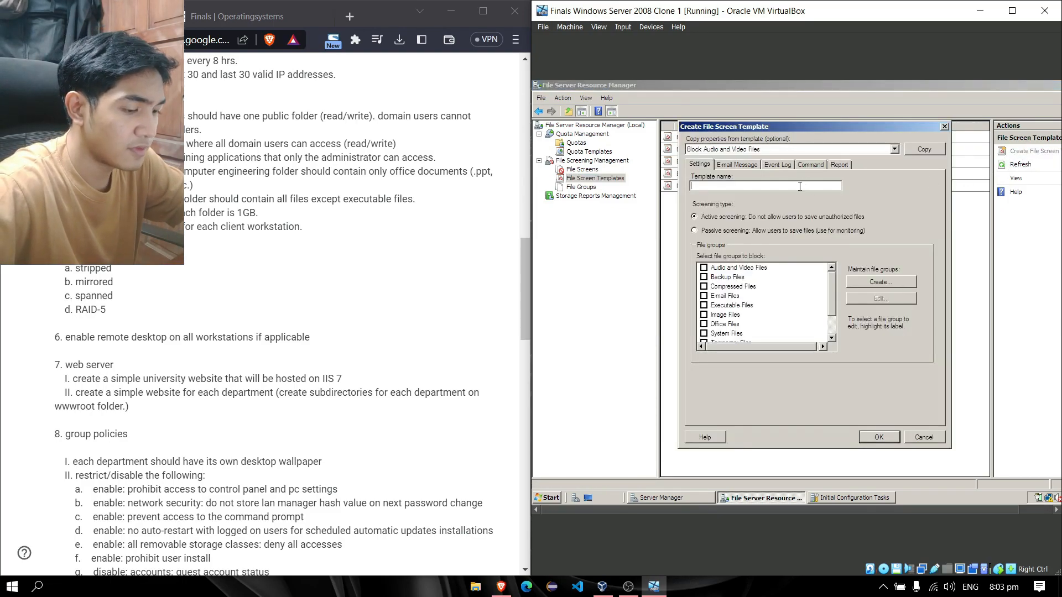
type("Office")
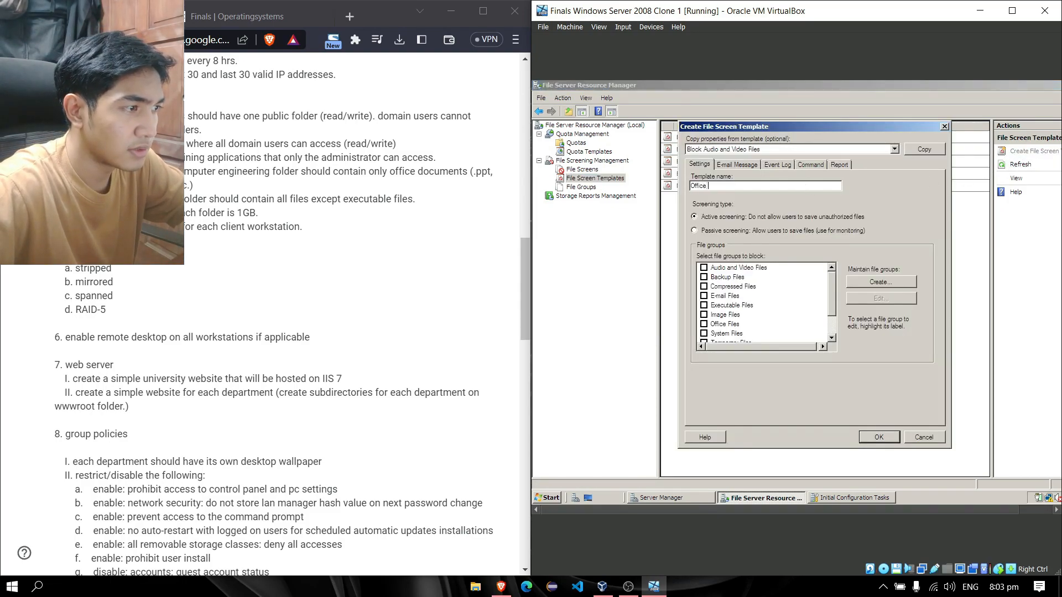
type(" Docu")
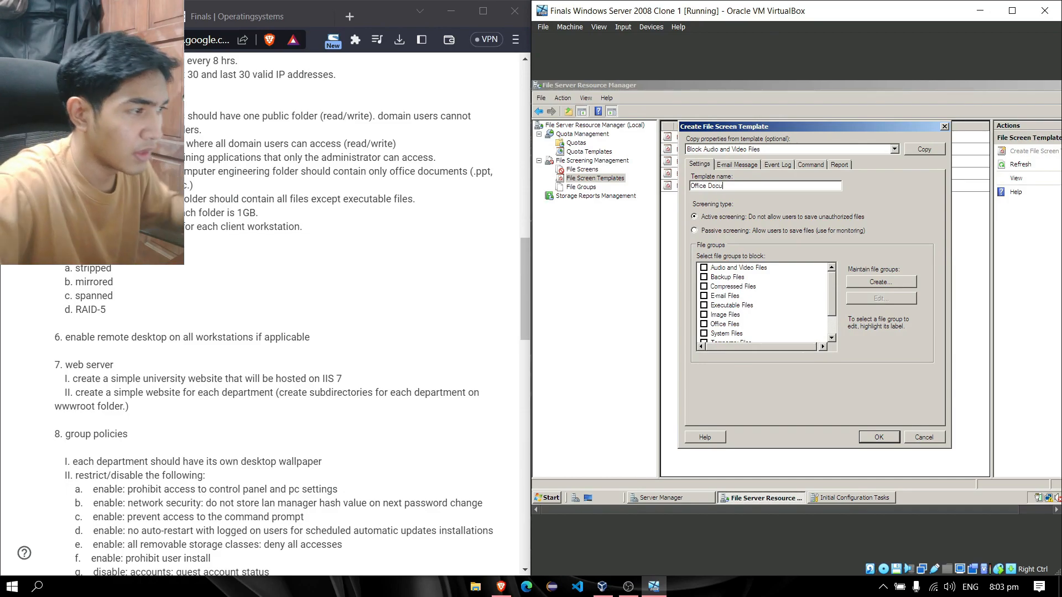
type("ments Only")
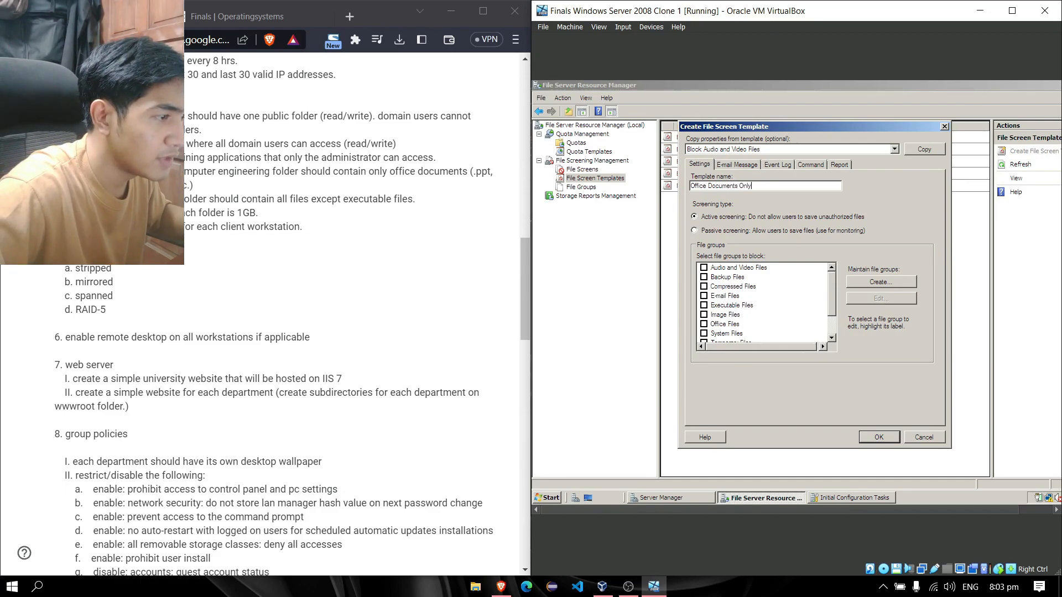
- Set the Office Documents Only template to block Audio and Video, Backup, Compressed, E-mail, Executable and Image Files
left_click(746, 268)
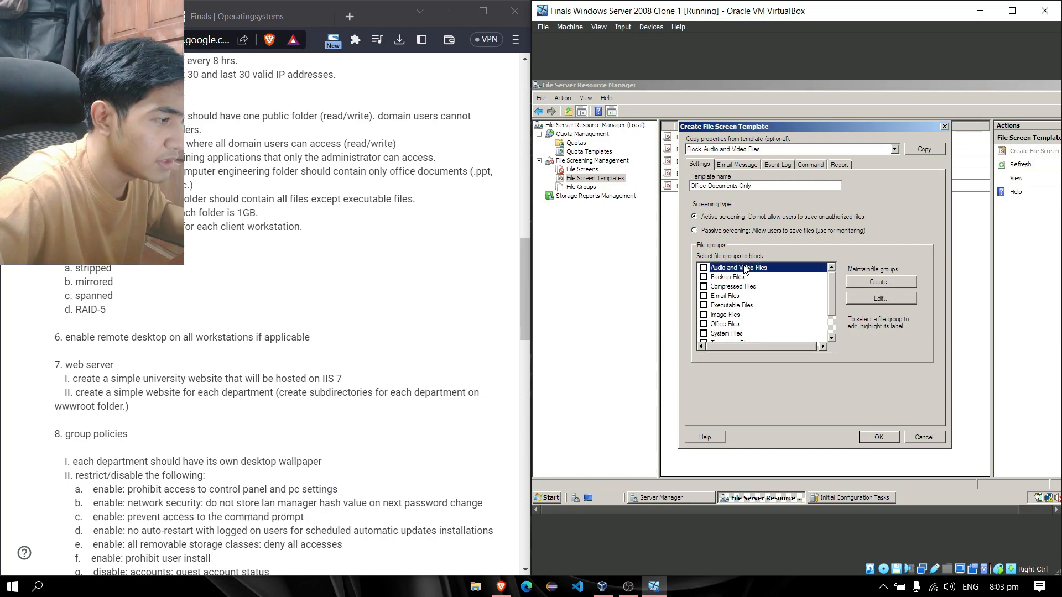
left_click(704, 268)
left_click(704, 277)
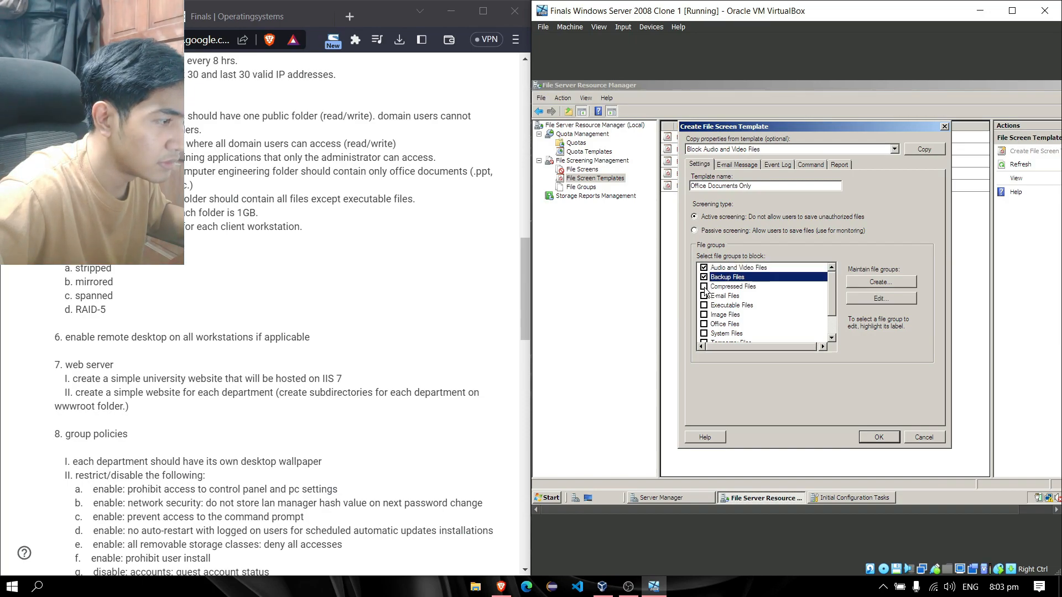
left_click(704, 286)
left_click(704, 296)
left_click(704, 306)
left_click(704, 315)
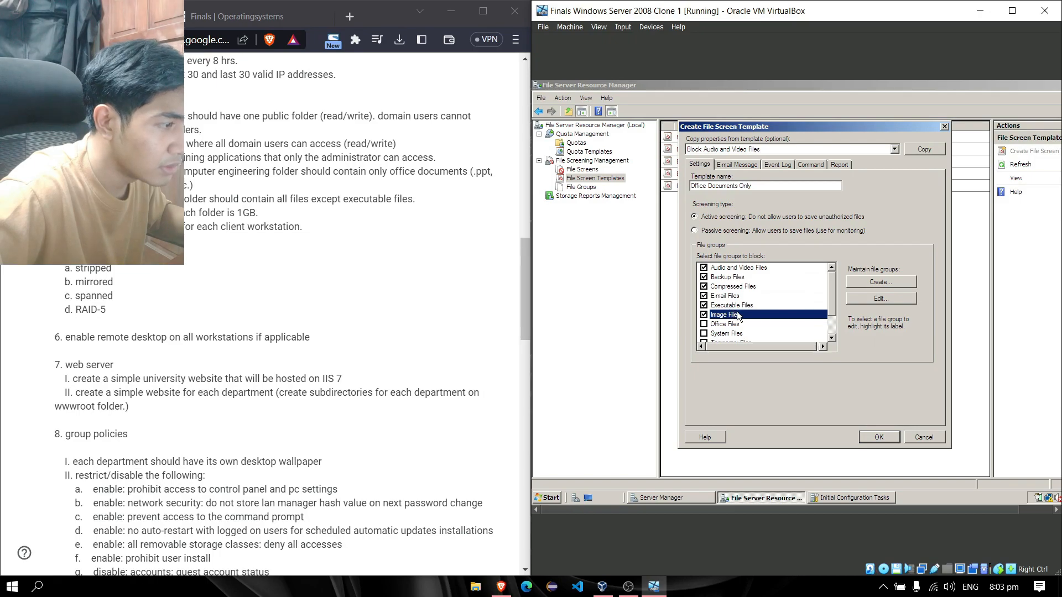
- Also block System, Temporary, Text and Web Page Files, leave Office Files unblocked, and save the Office Documents Only template
left_click_drag(834, 291, 831, 310)
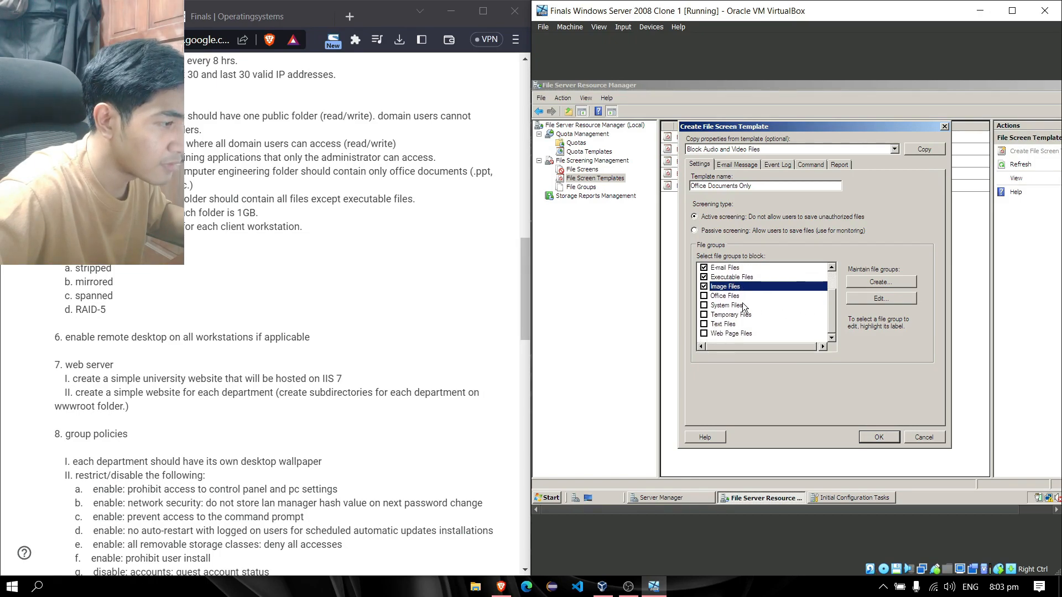
left_click(704, 305)
left_click(705, 314)
left_click(705, 324)
left_click(705, 333)
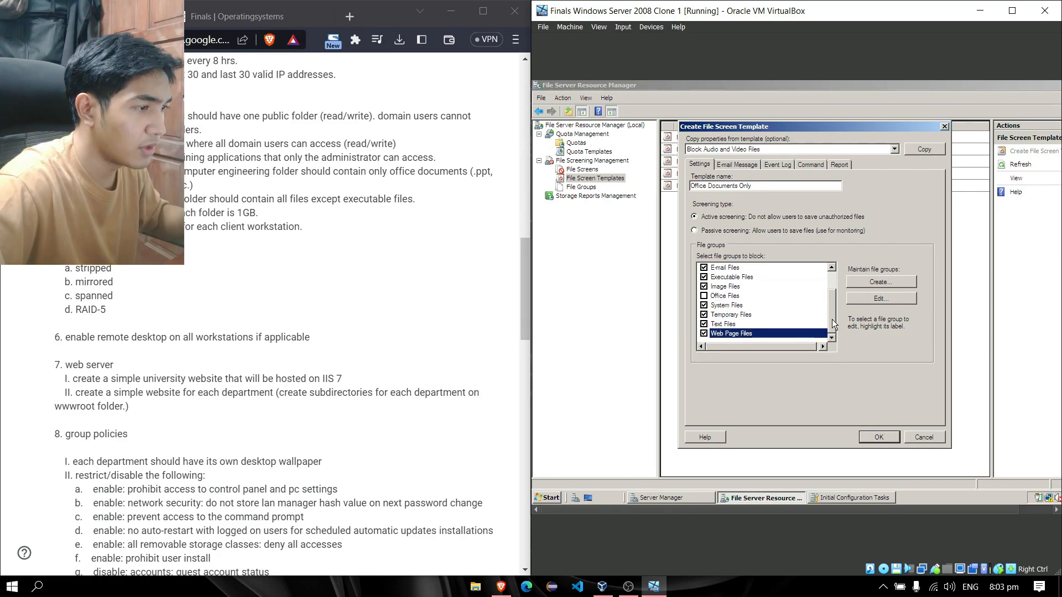
left_click(832, 281)
left_click_drag(832, 287, 748, 302)
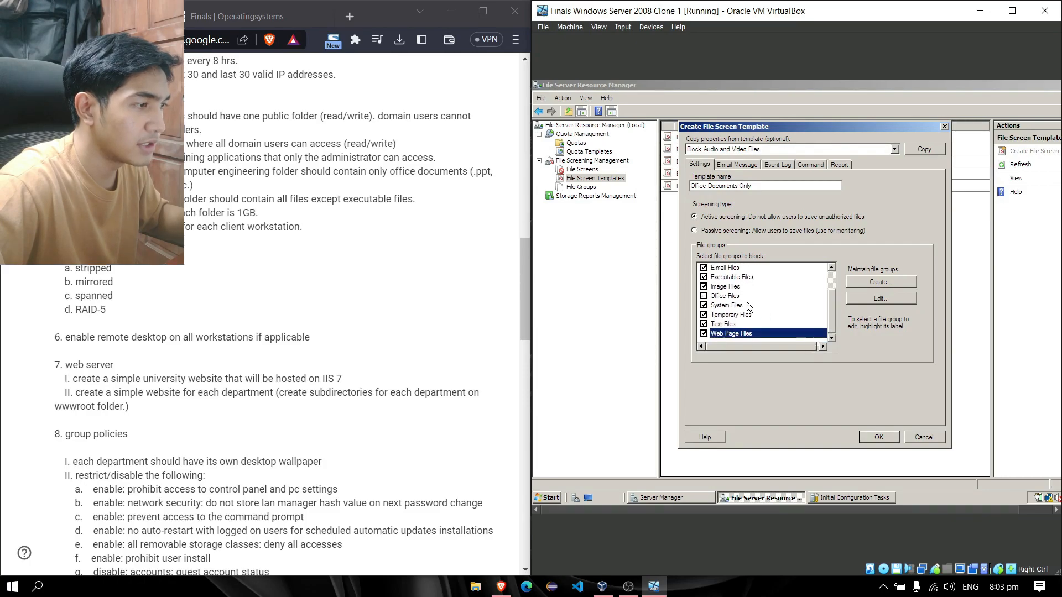
left_click(884, 435)
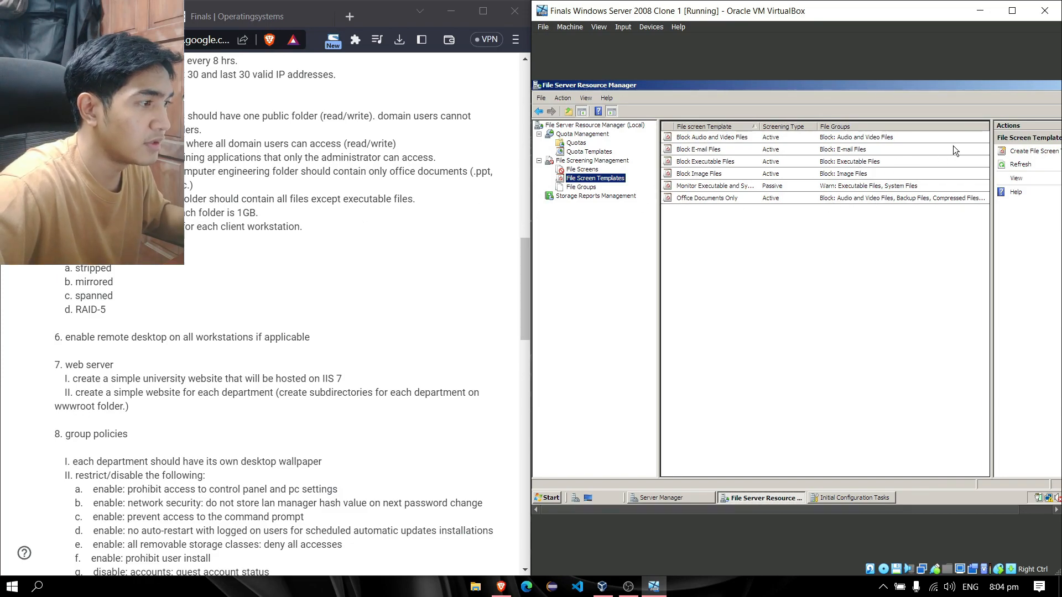
- Start another file screen template named "Information Technology"
left_click(1020, 152)
left_click(749, 184)
type("Information ")
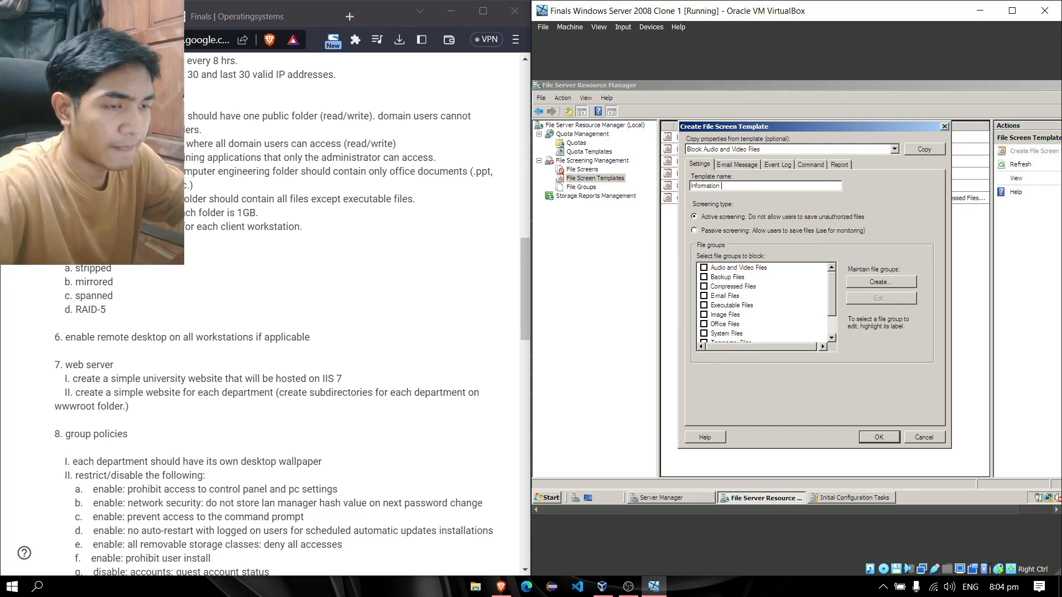
type("Technology")
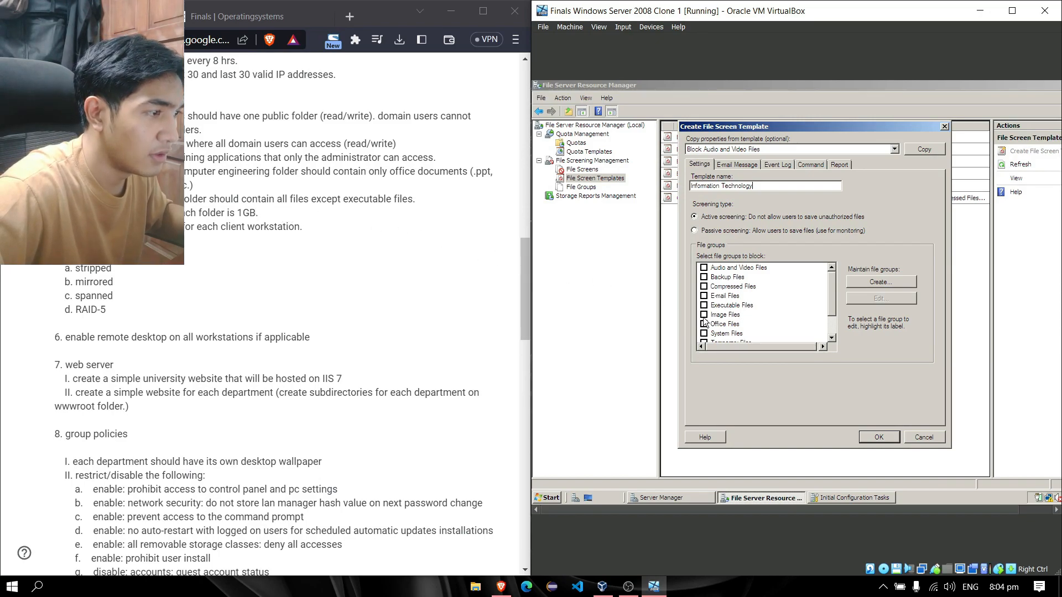
- Block Audio and Video, Backup, Compressed, E-mail, Image, Office and System Files in the Information Technology template, leaving Executable Files unselected
left_click(704, 267)
left_click(704, 277)
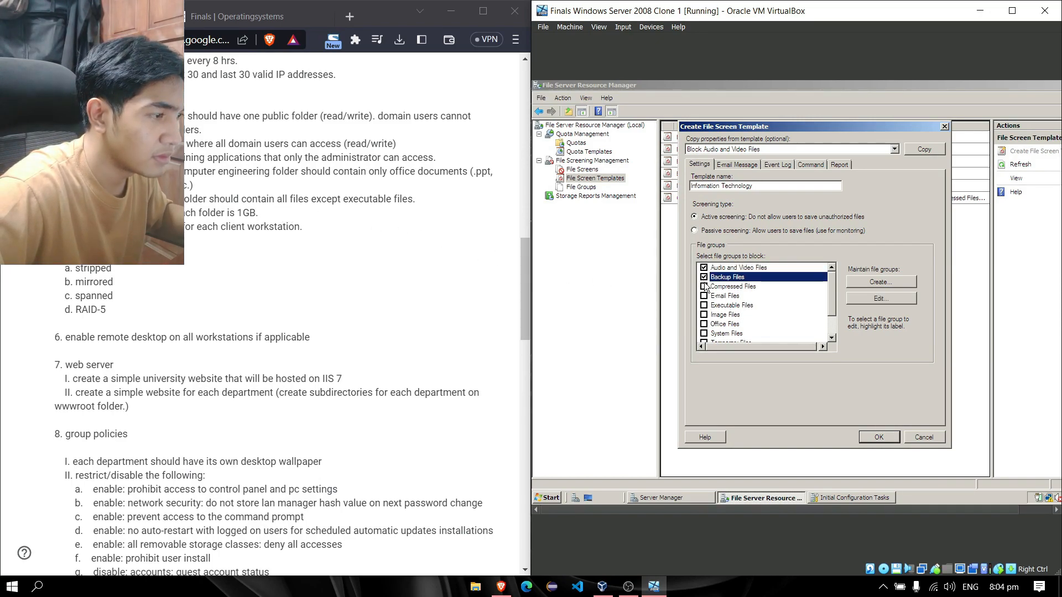
left_click(704, 286)
left_click(704, 296)
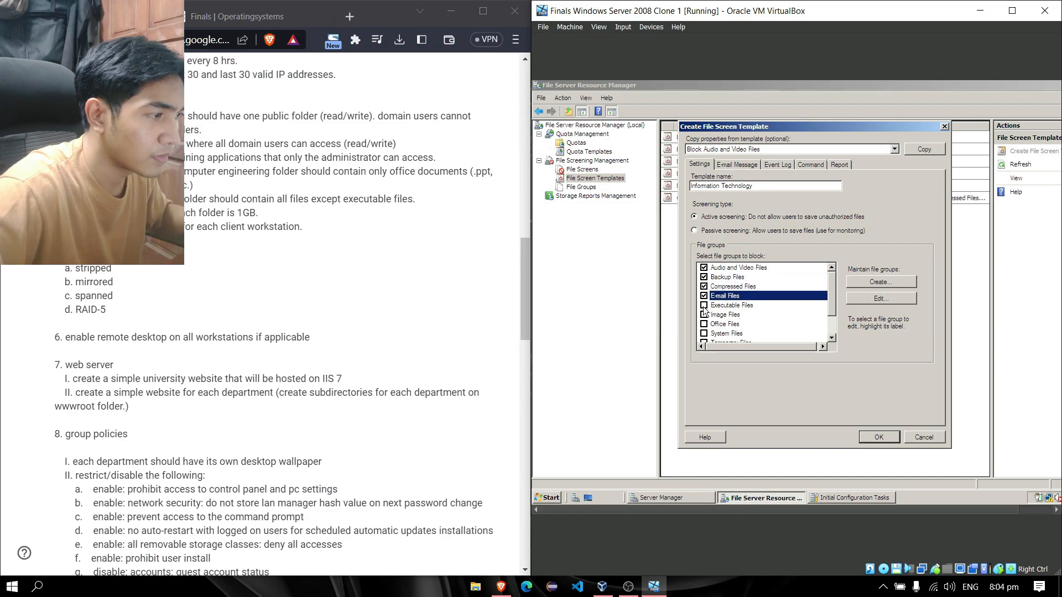
left_click(704, 315)
left_click(703, 334)
left_click(704, 324)
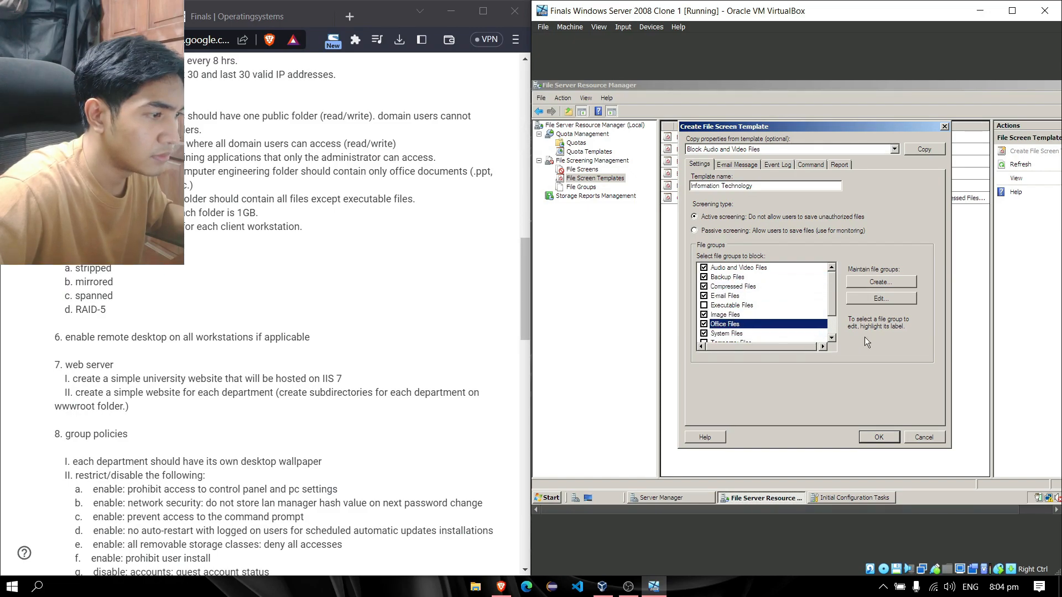
- Also block Temporary, Text and Web Page Files, review the selected file groups, and save the Information Technology template
scroll(834, 301, "down", 1)
left_click(704, 315)
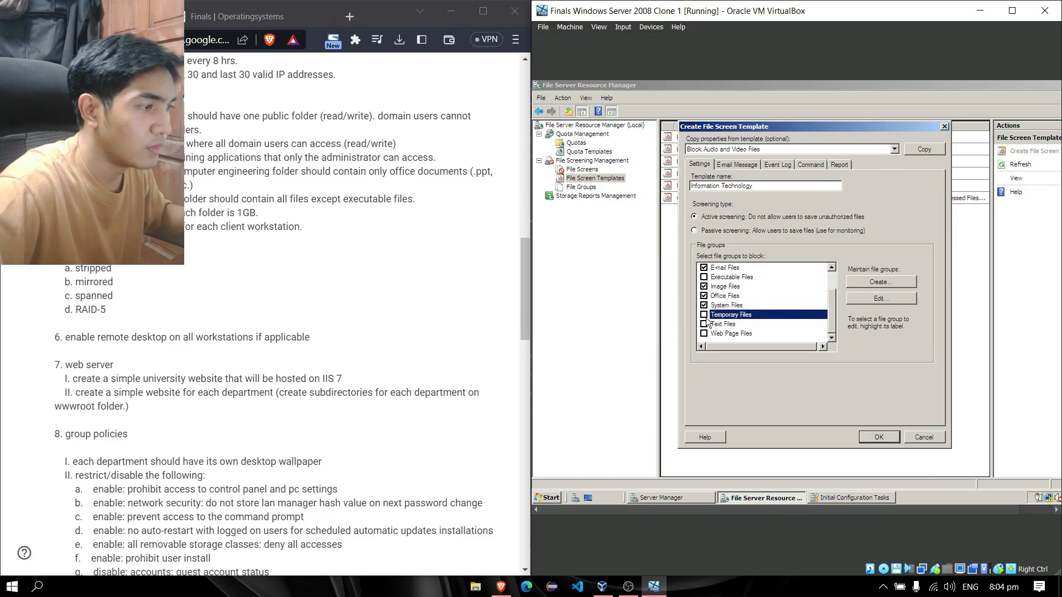
left_click(704, 324)
left_click(704, 333)
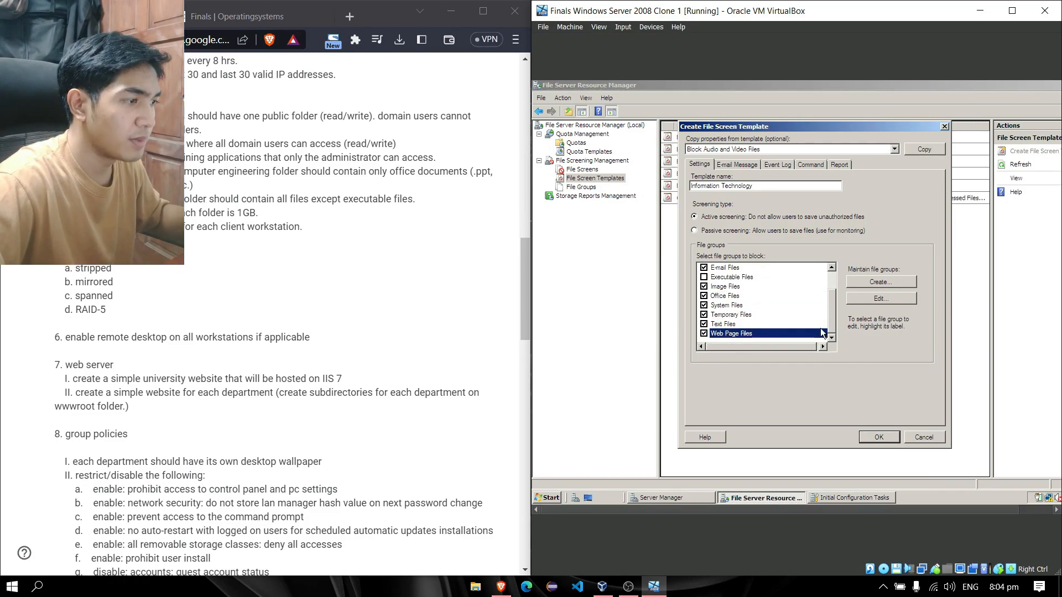
left_click_drag(829, 322, 830, 294)
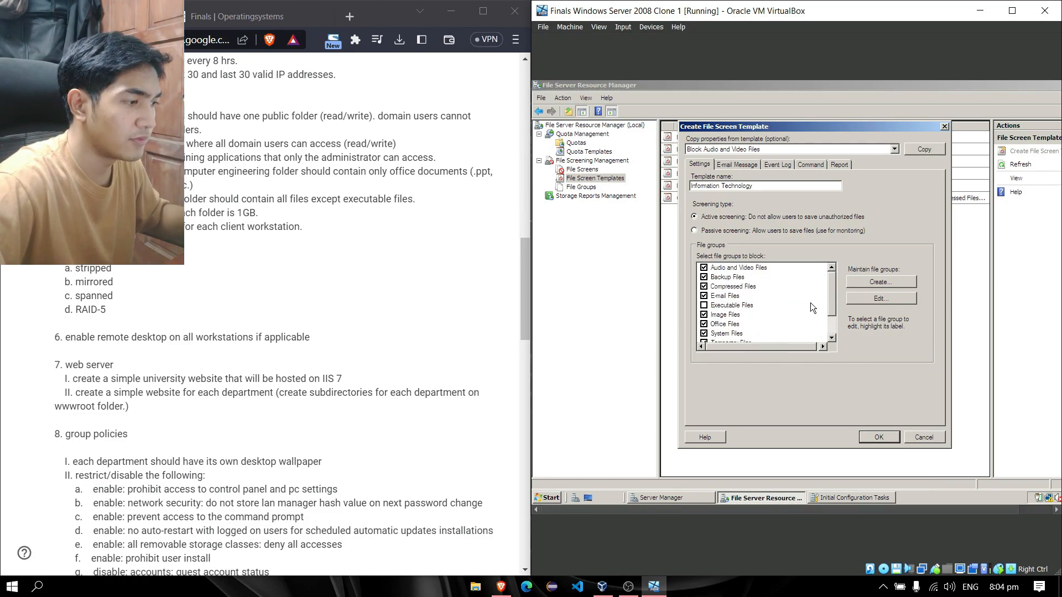
scroll(829, 295, "down", 1)
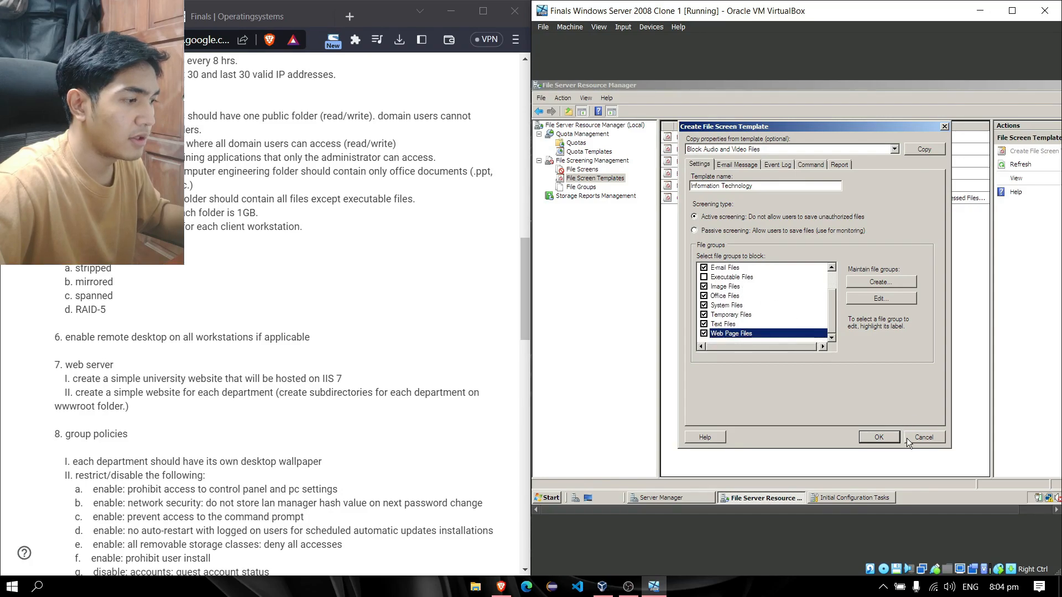
left_click(887, 439)
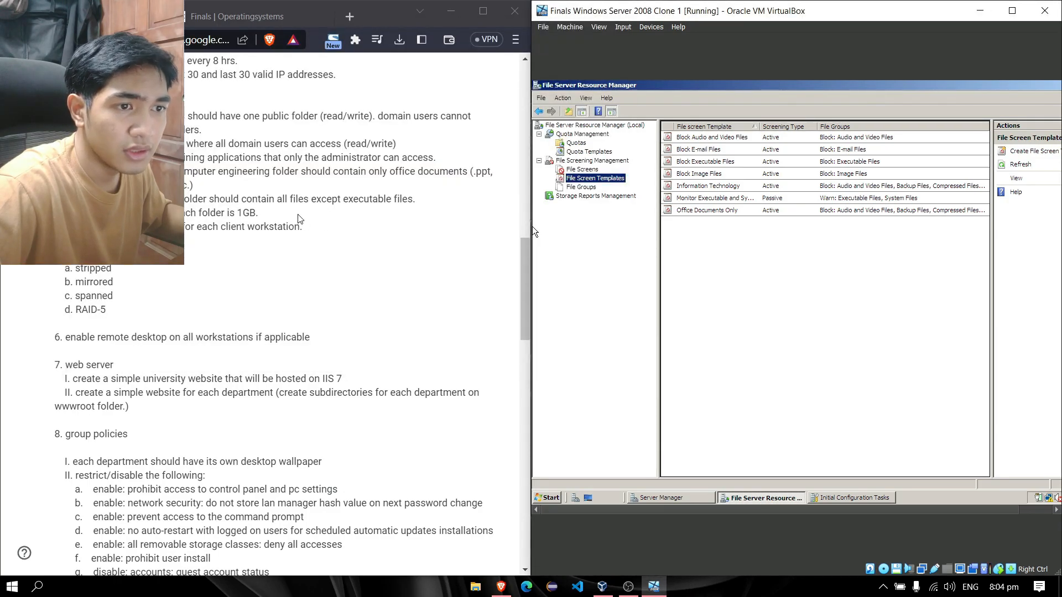
- Review the assignment's requirements on the 1GB folder limit and on each client workstation
left_click_drag(430, 202, 180, 215)
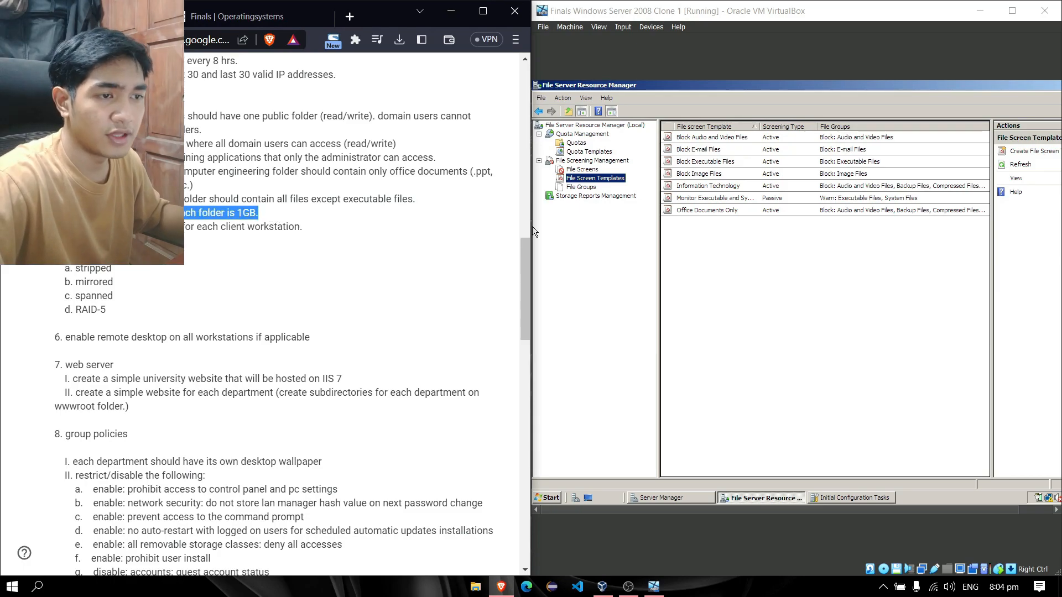
left_click(310, 237)
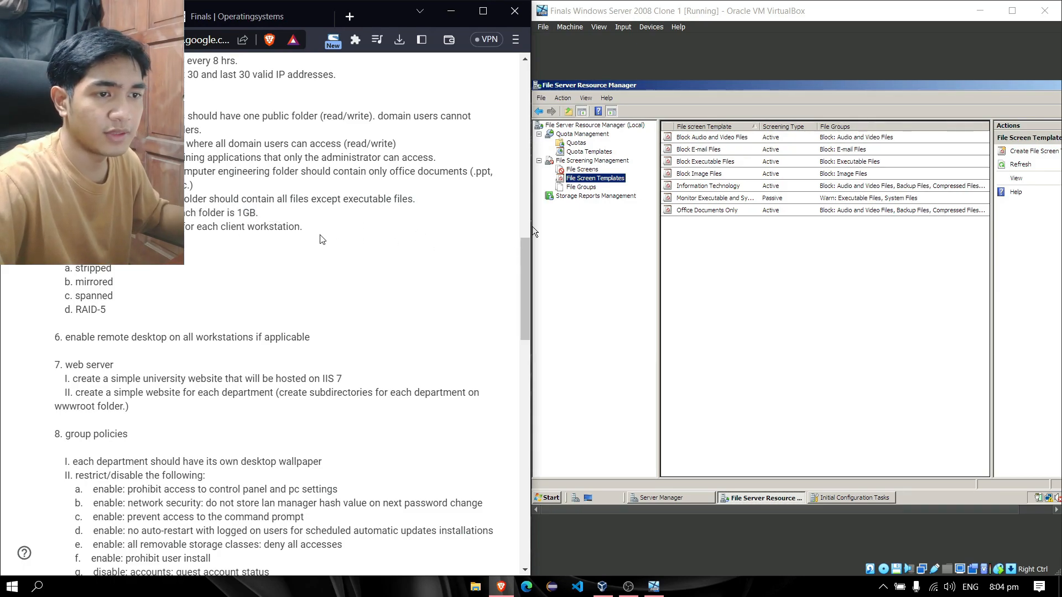
left_click_drag(332, 232, 183, 228)
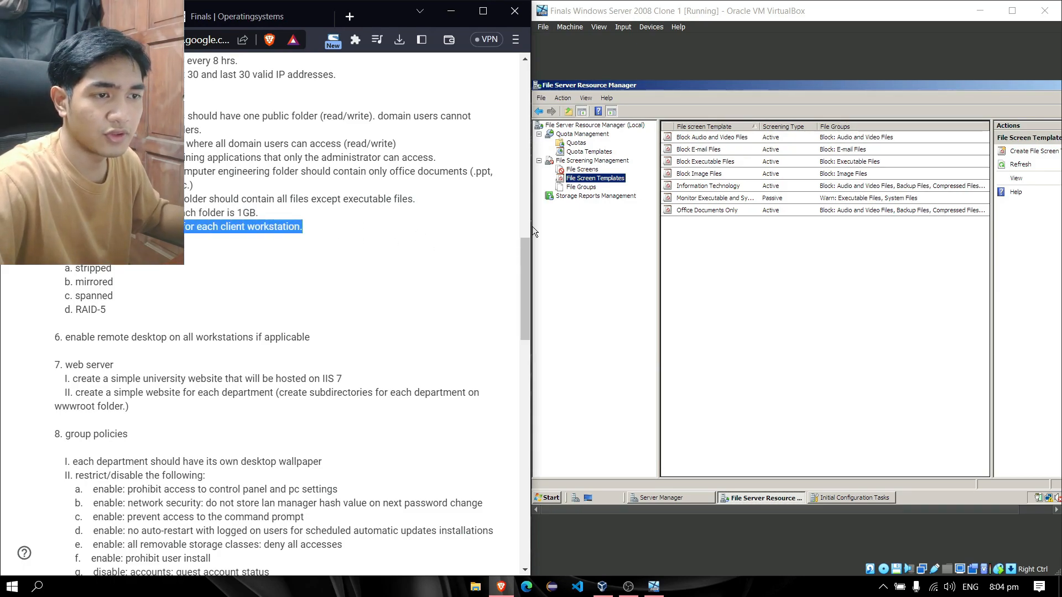
left_click(336, 235)
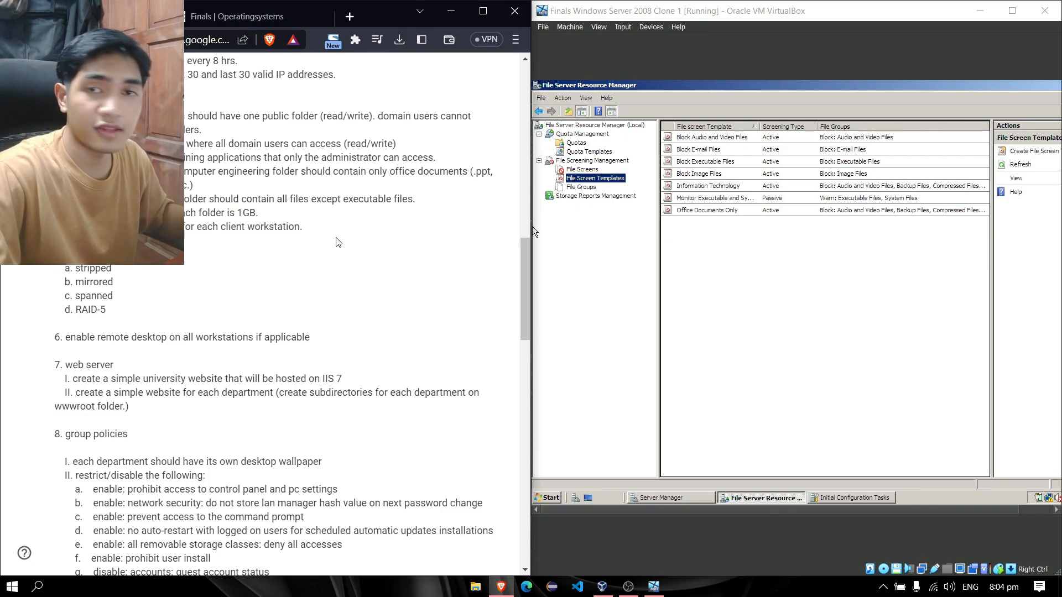
left_click(742, 256)
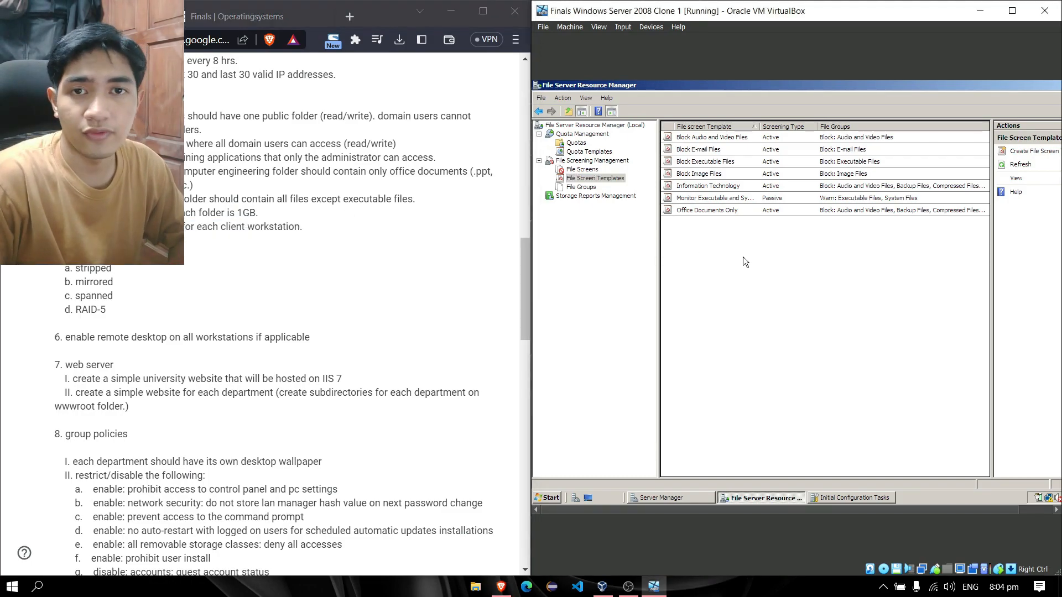